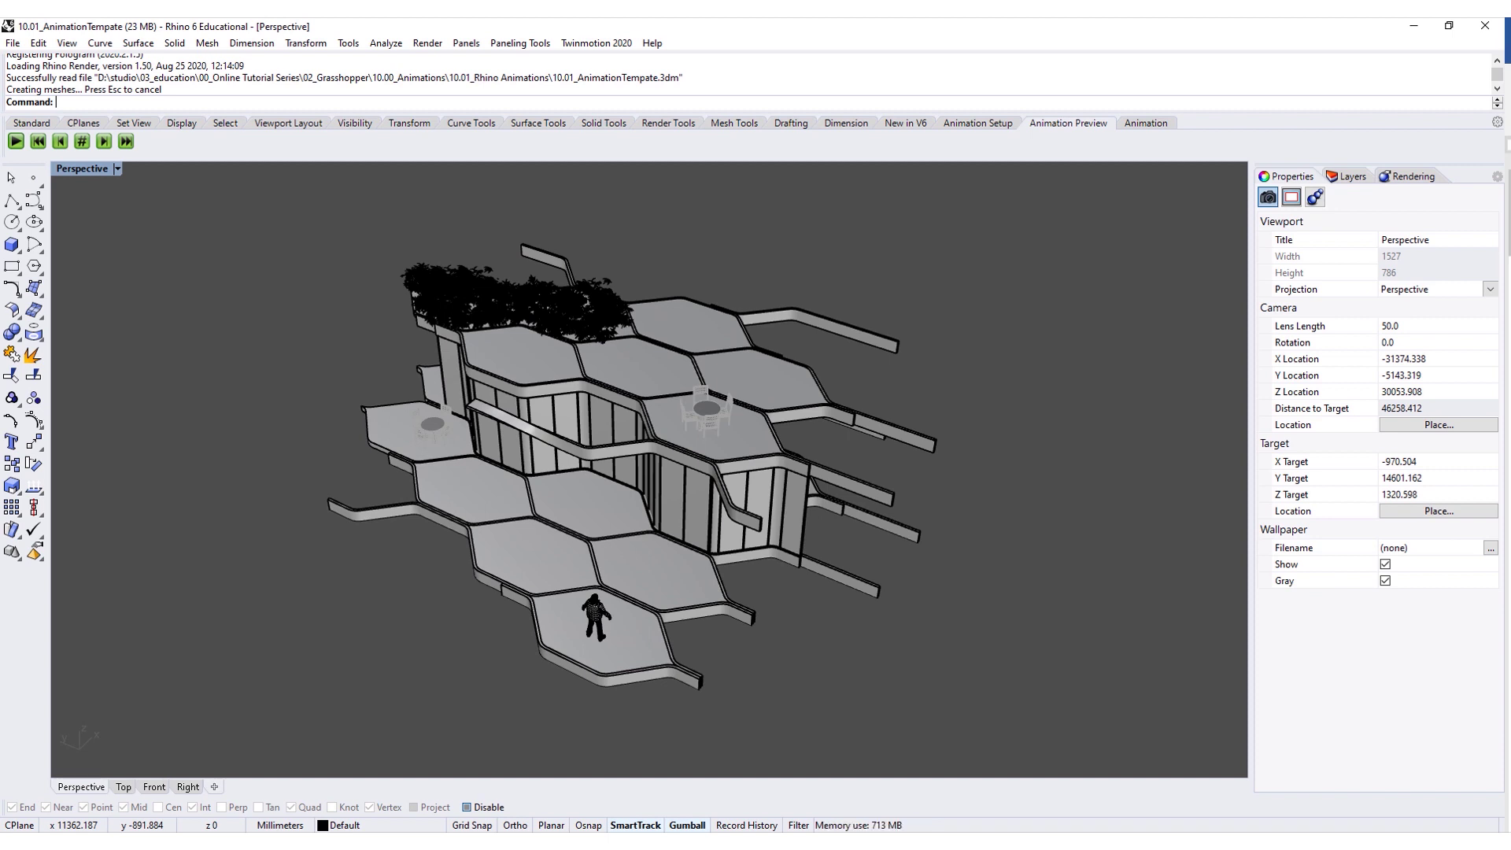
# - Examine the Animation Setup and Animation toolbars and find the animation toolbars in the list of available Rhino toolbars
pyautogui.click(1135, 126)
pyautogui.click(989, 125)
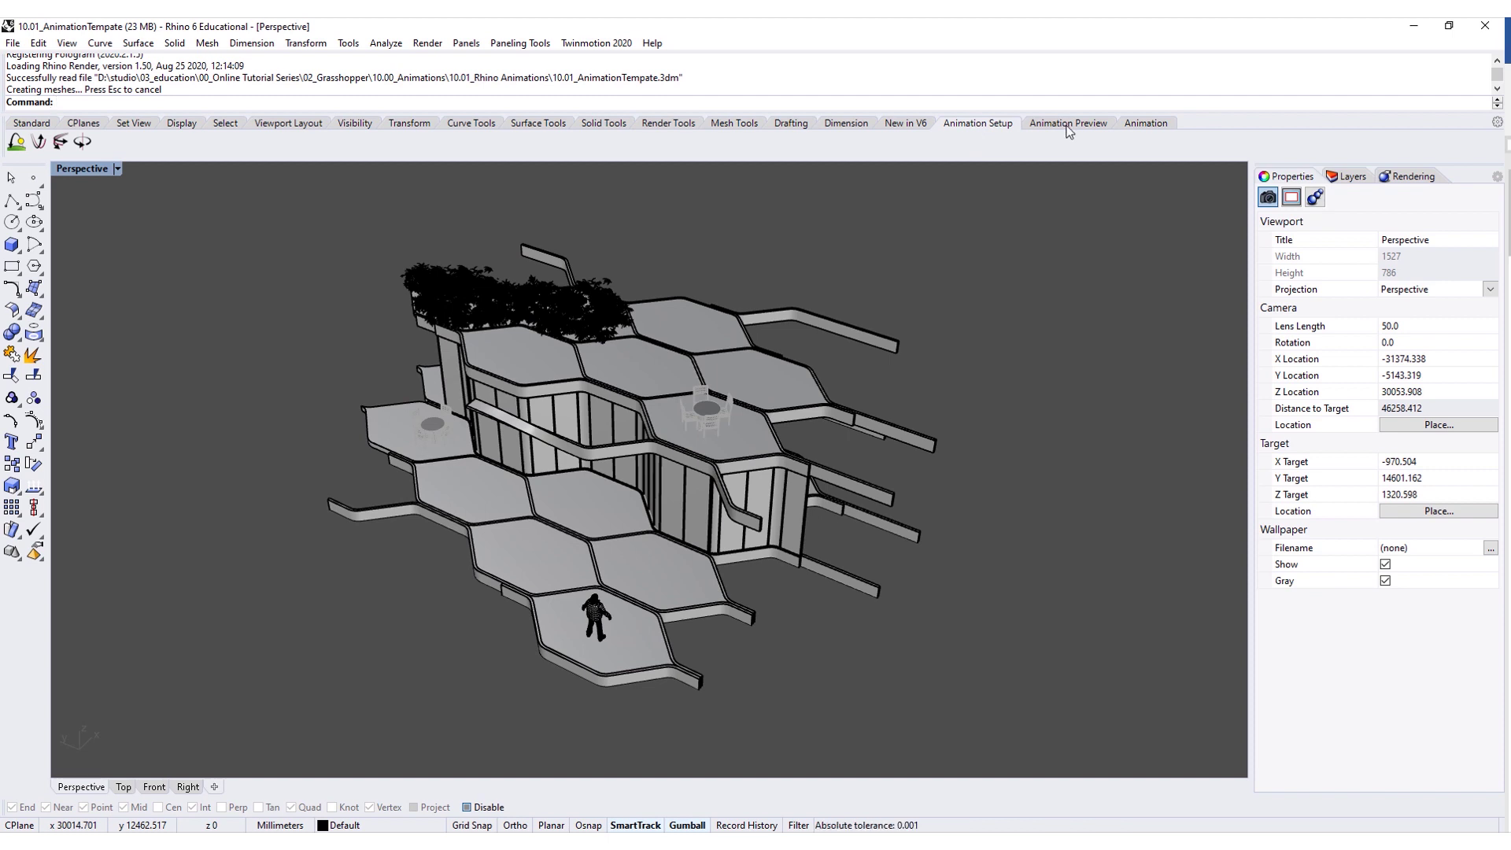
pyautogui.click(1158, 123)
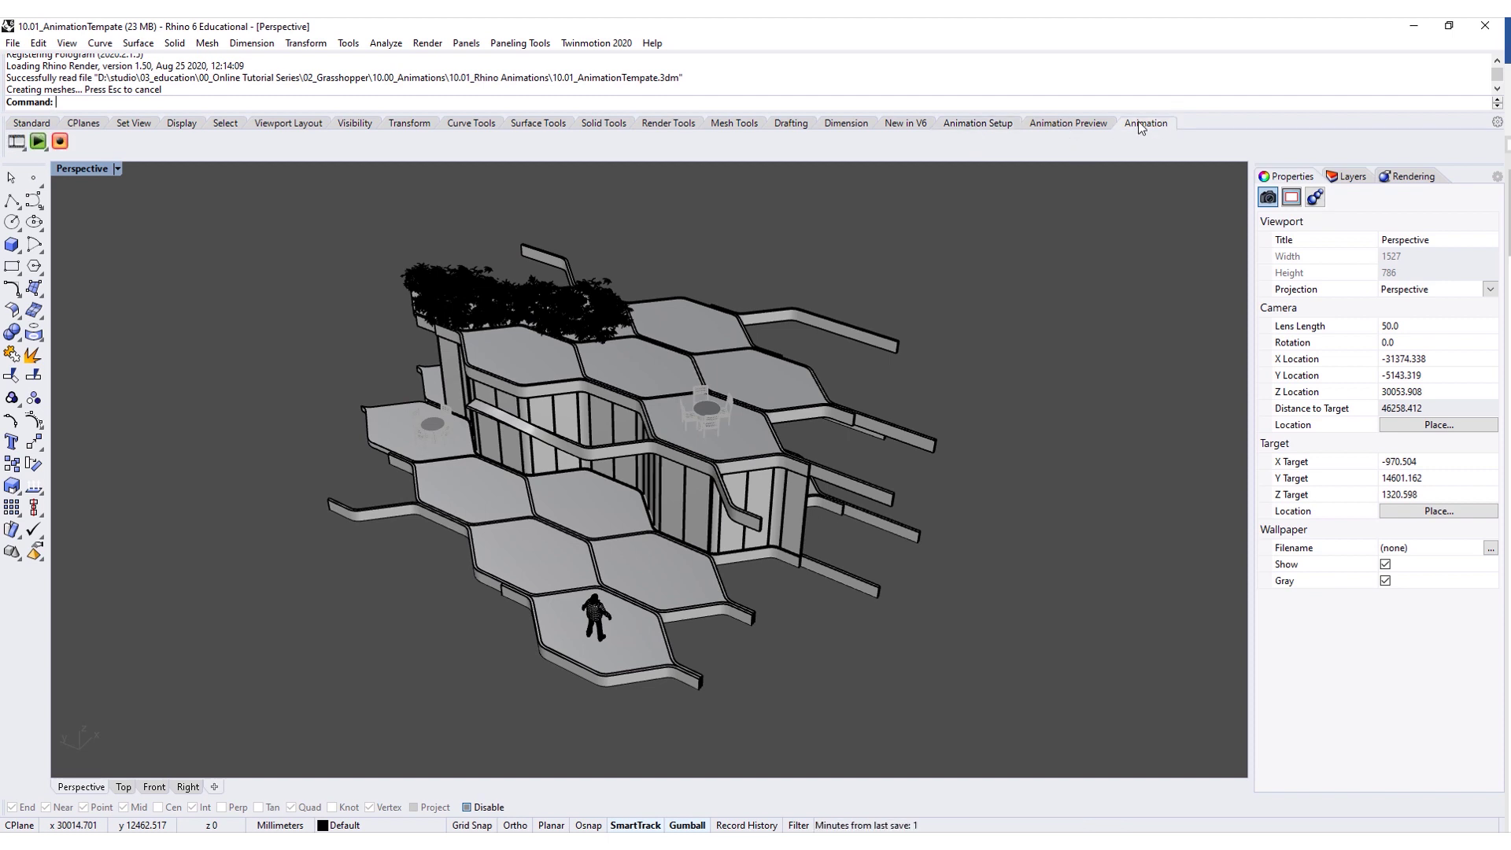
pyautogui.click(1496, 125)
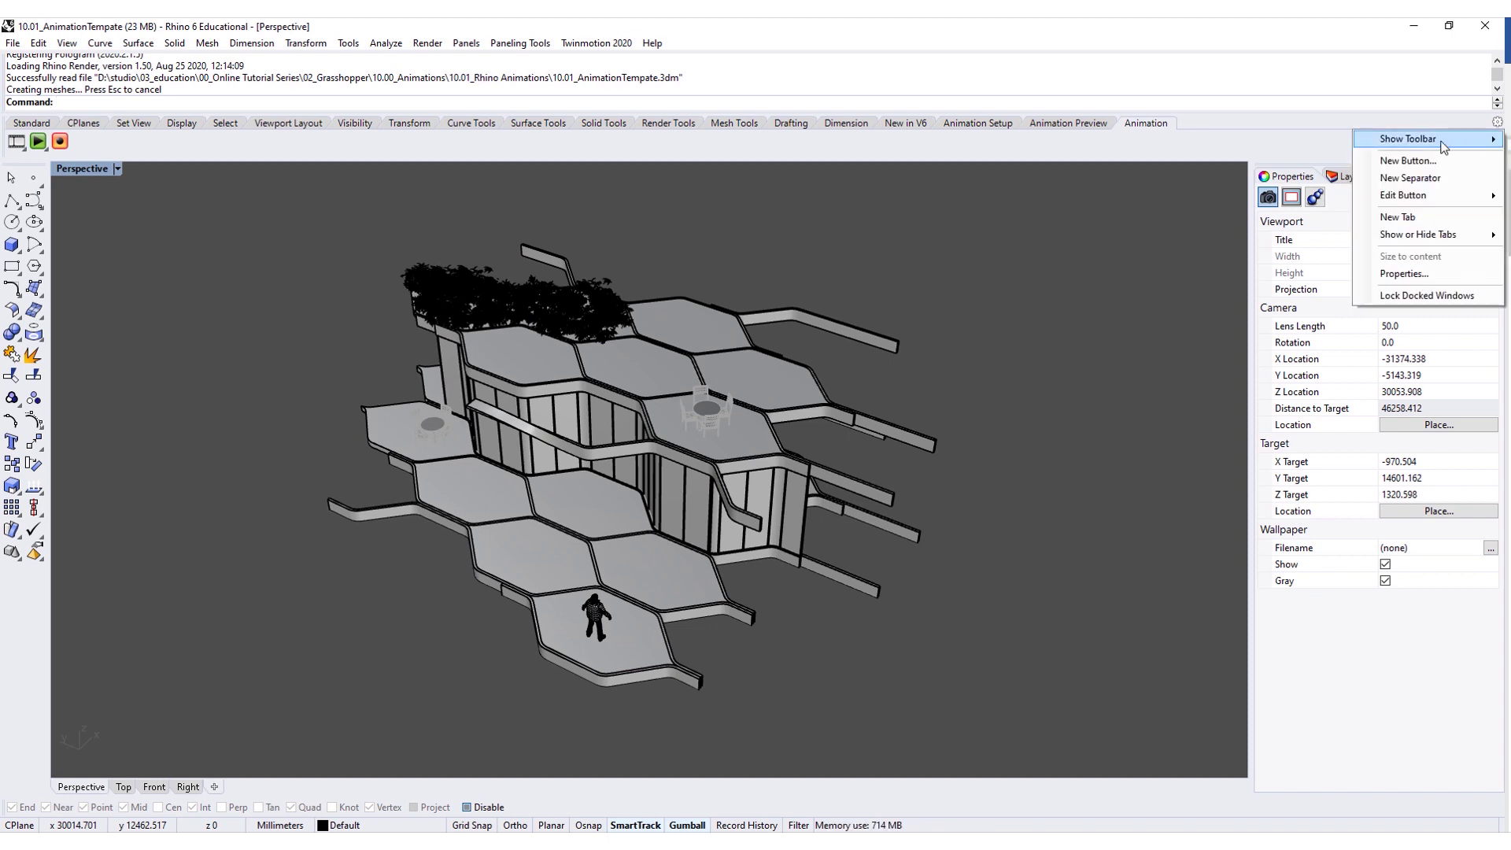
pyautogui.moveTo(1442, 142)
pyautogui.click(1319, 32)
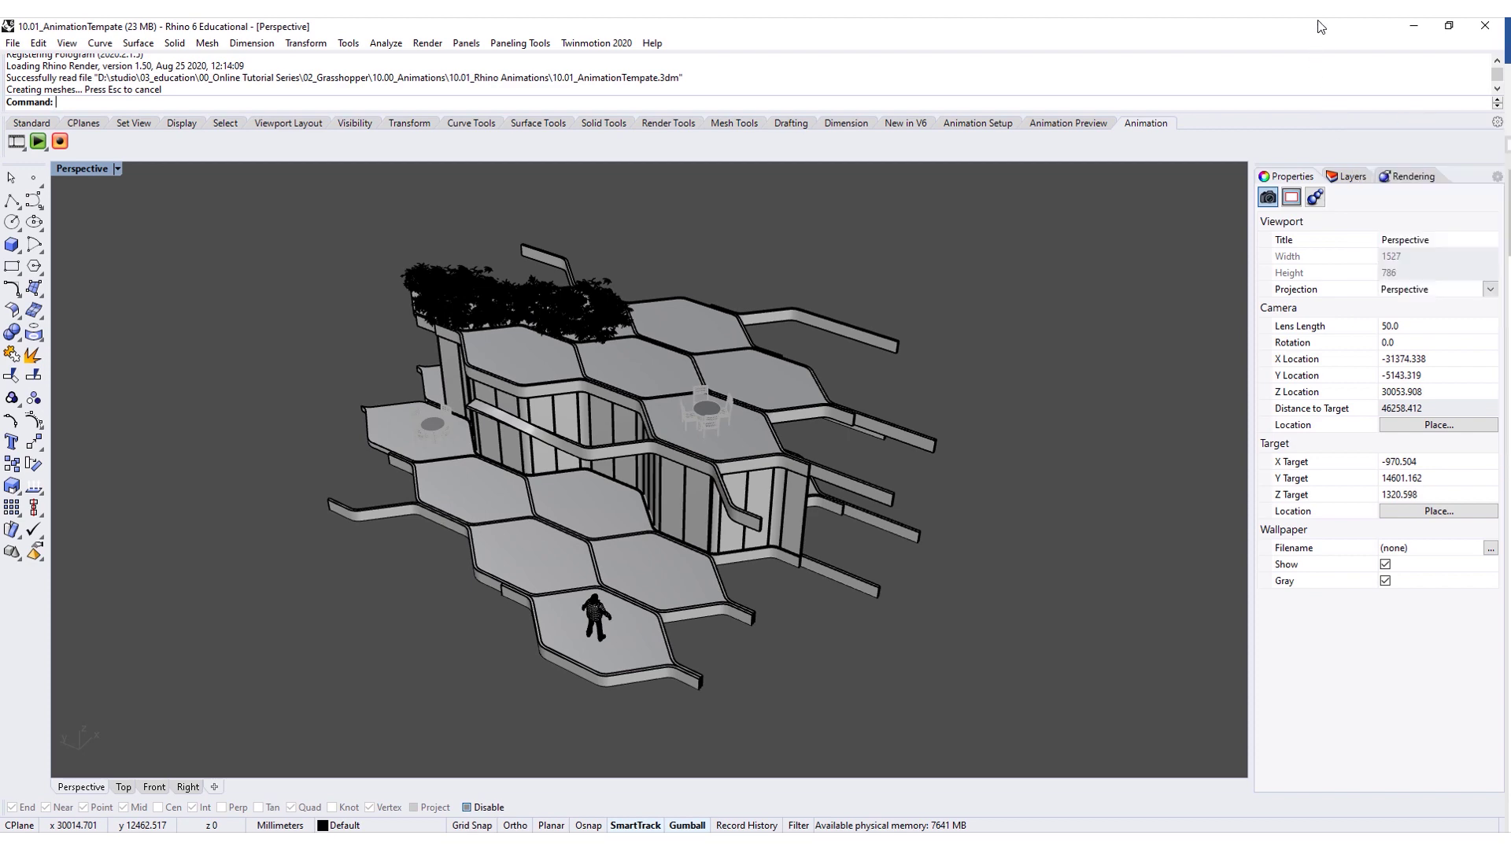
pyautogui.doubleClick(1319, 25)
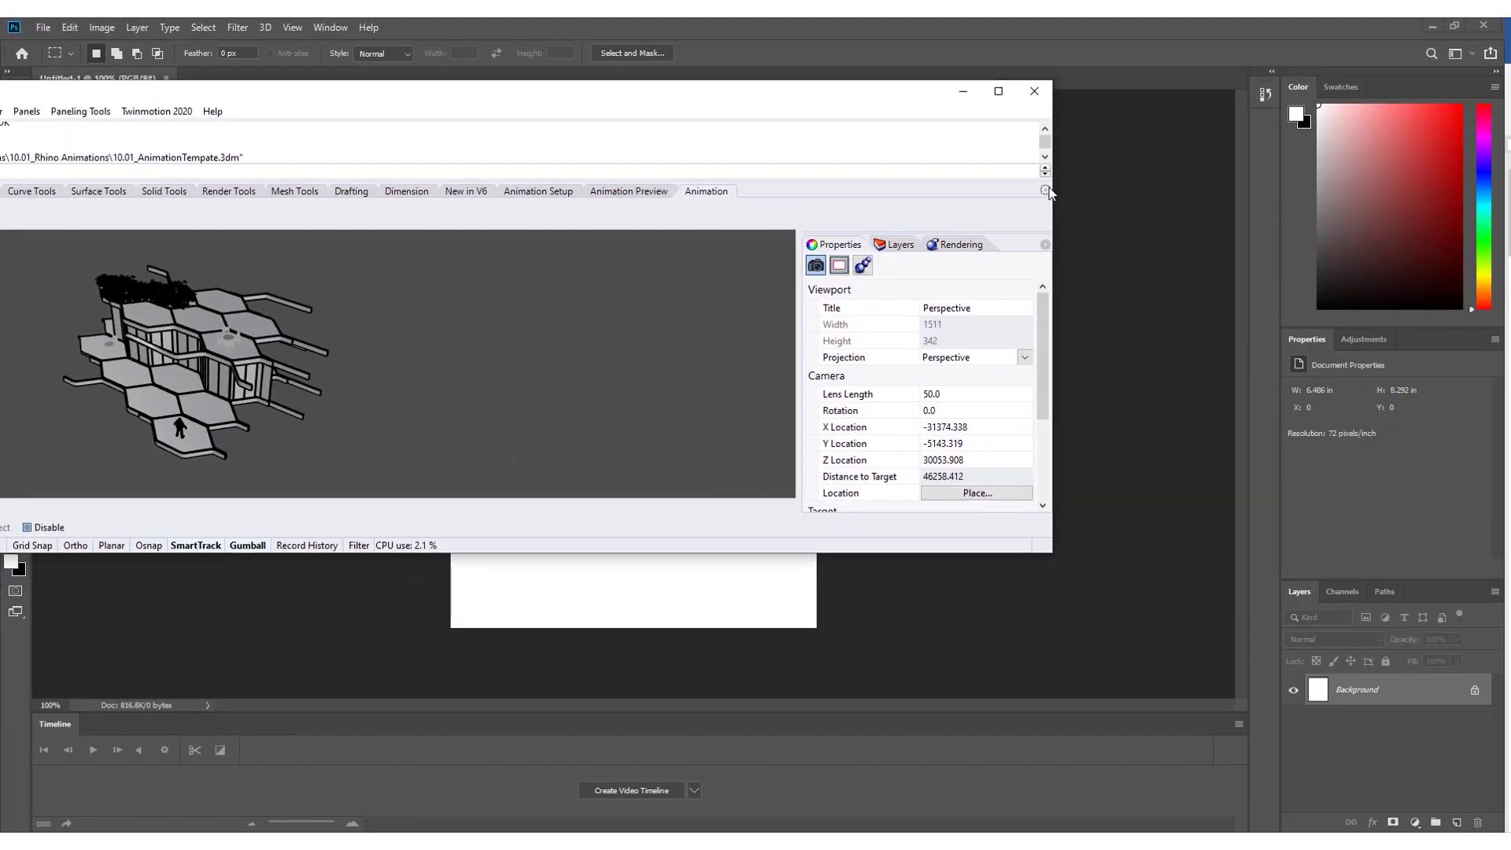
pyautogui.click(1045, 190)
pyautogui.moveTo(1109, 207)
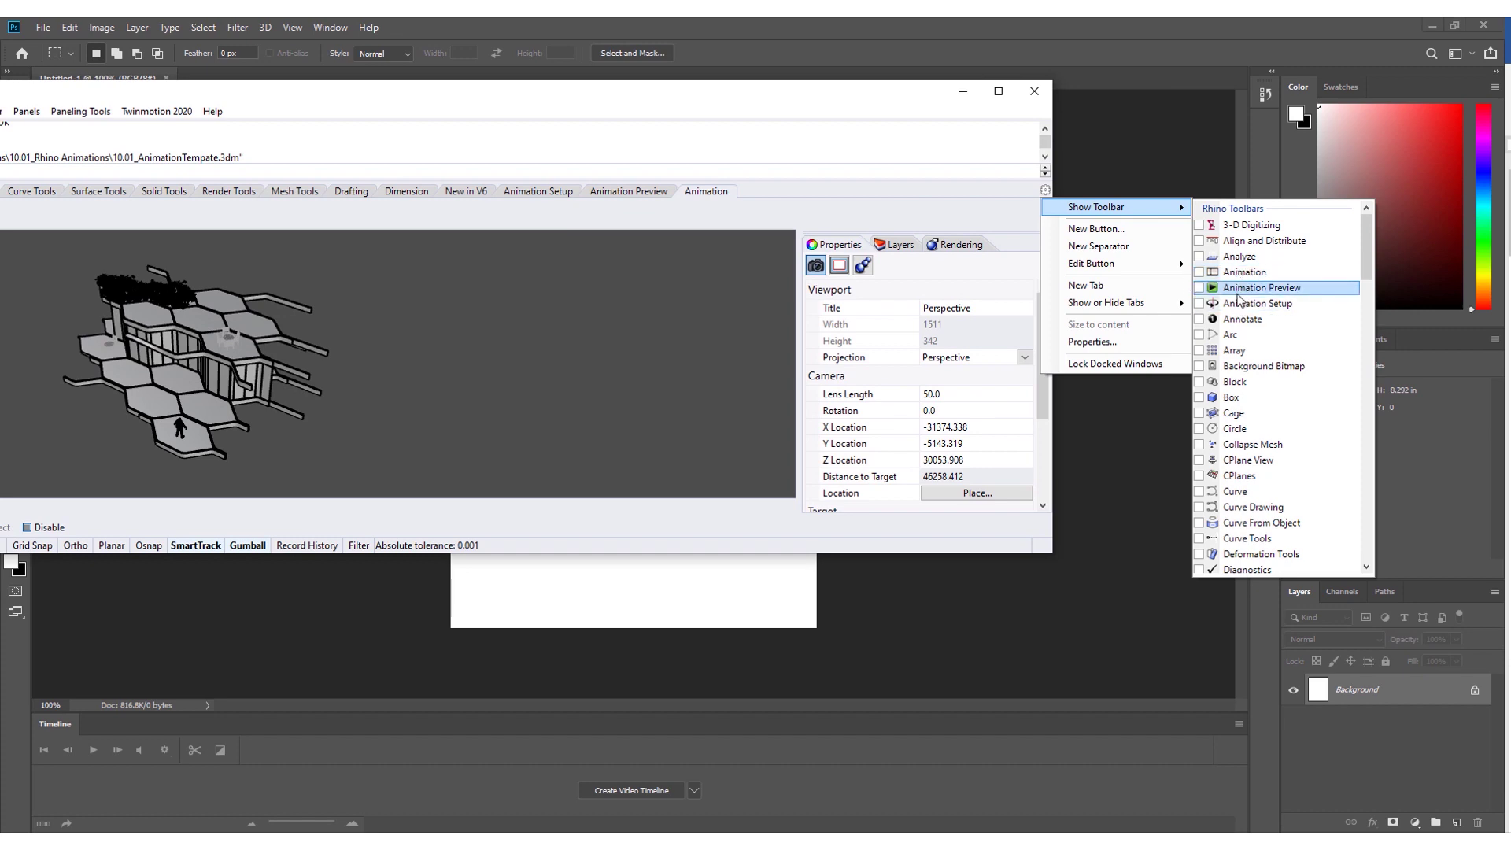
pyautogui.click(864, 107)
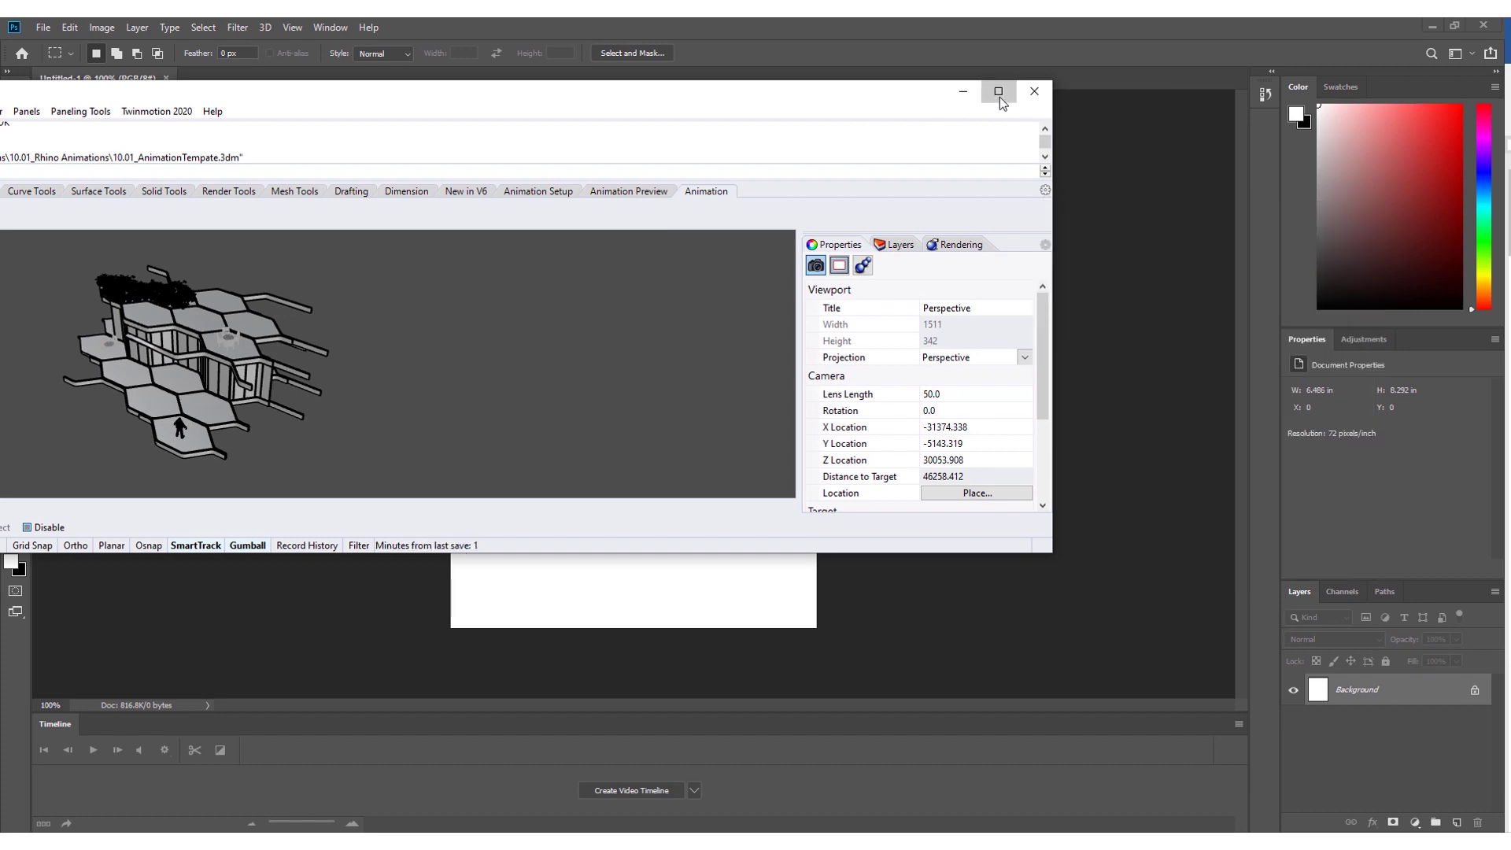
pyautogui.click(999, 93)
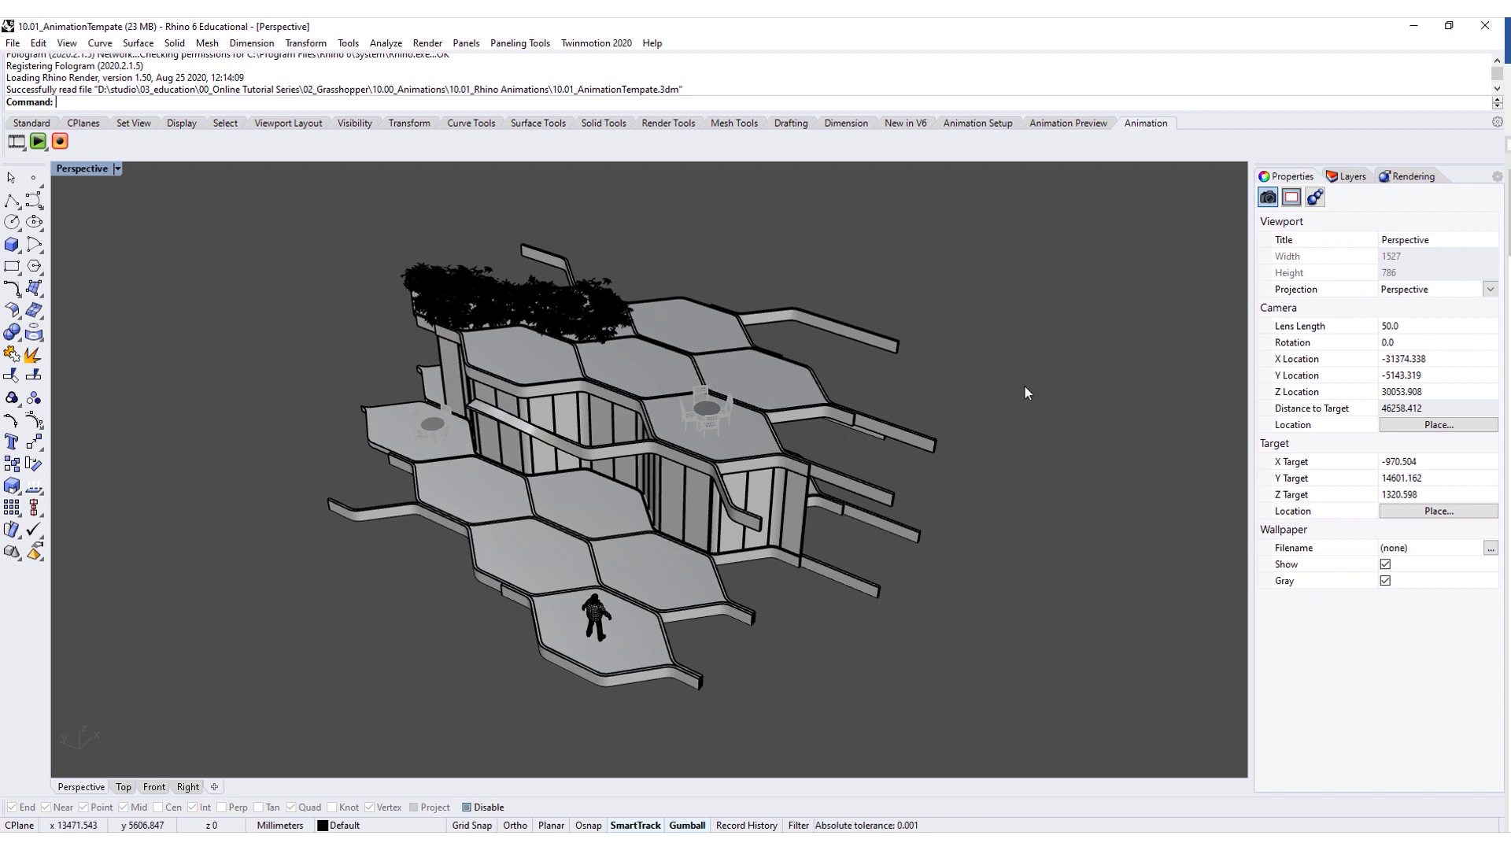
# - Create a new layer named AnimationFlythrough and make it the current layer
pyautogui.click(1349, 181)
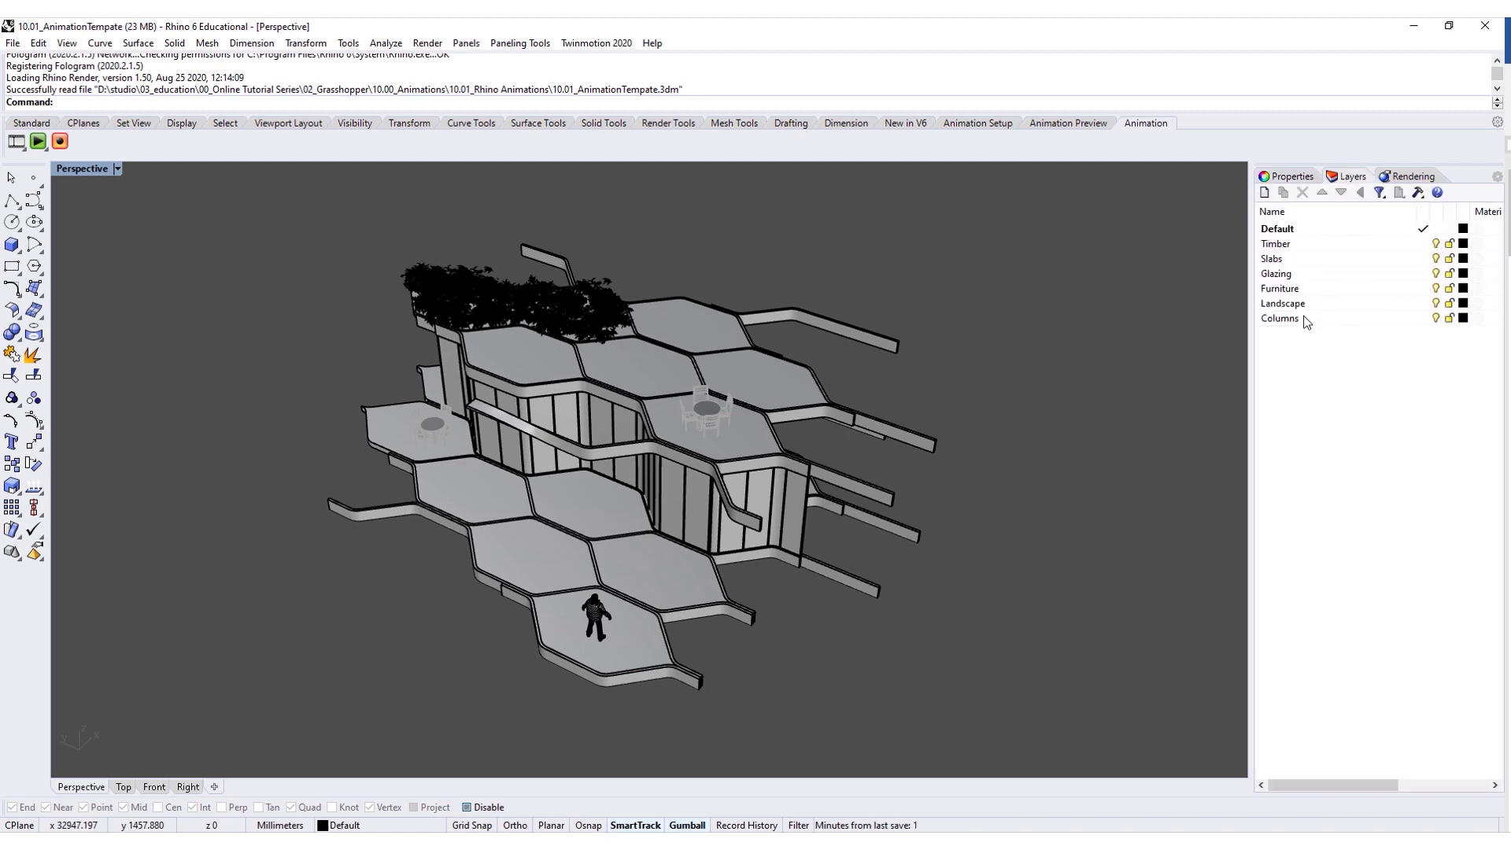
pyautogui.click(1308, 319)
pyautogui.click(1265, 193)
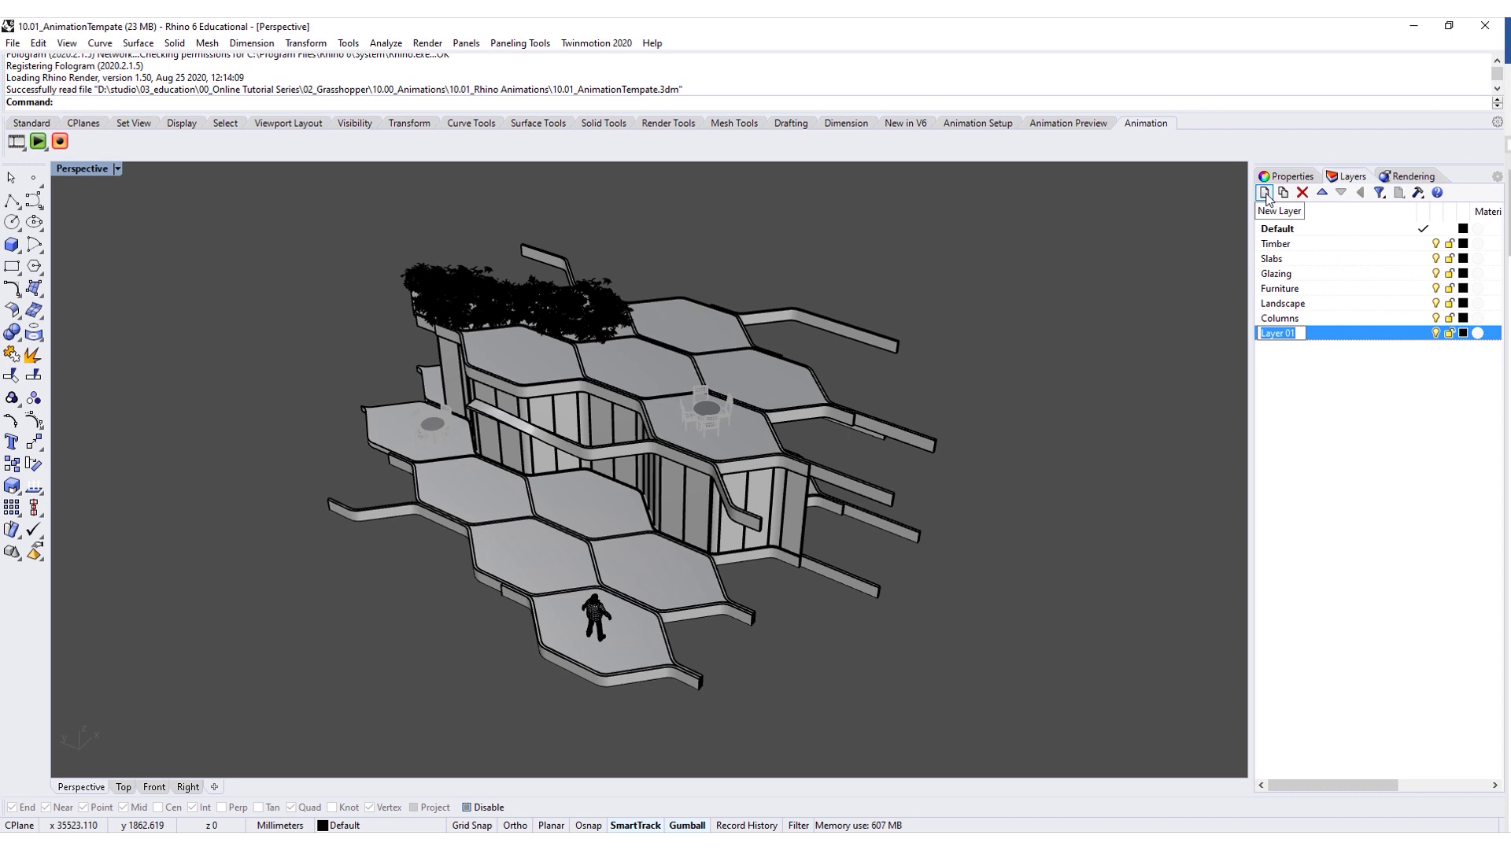
pyautogui.press('capslock')
pyautogui.write('A')
pyautogui.press('capslock')
pyautogui.write('ni')
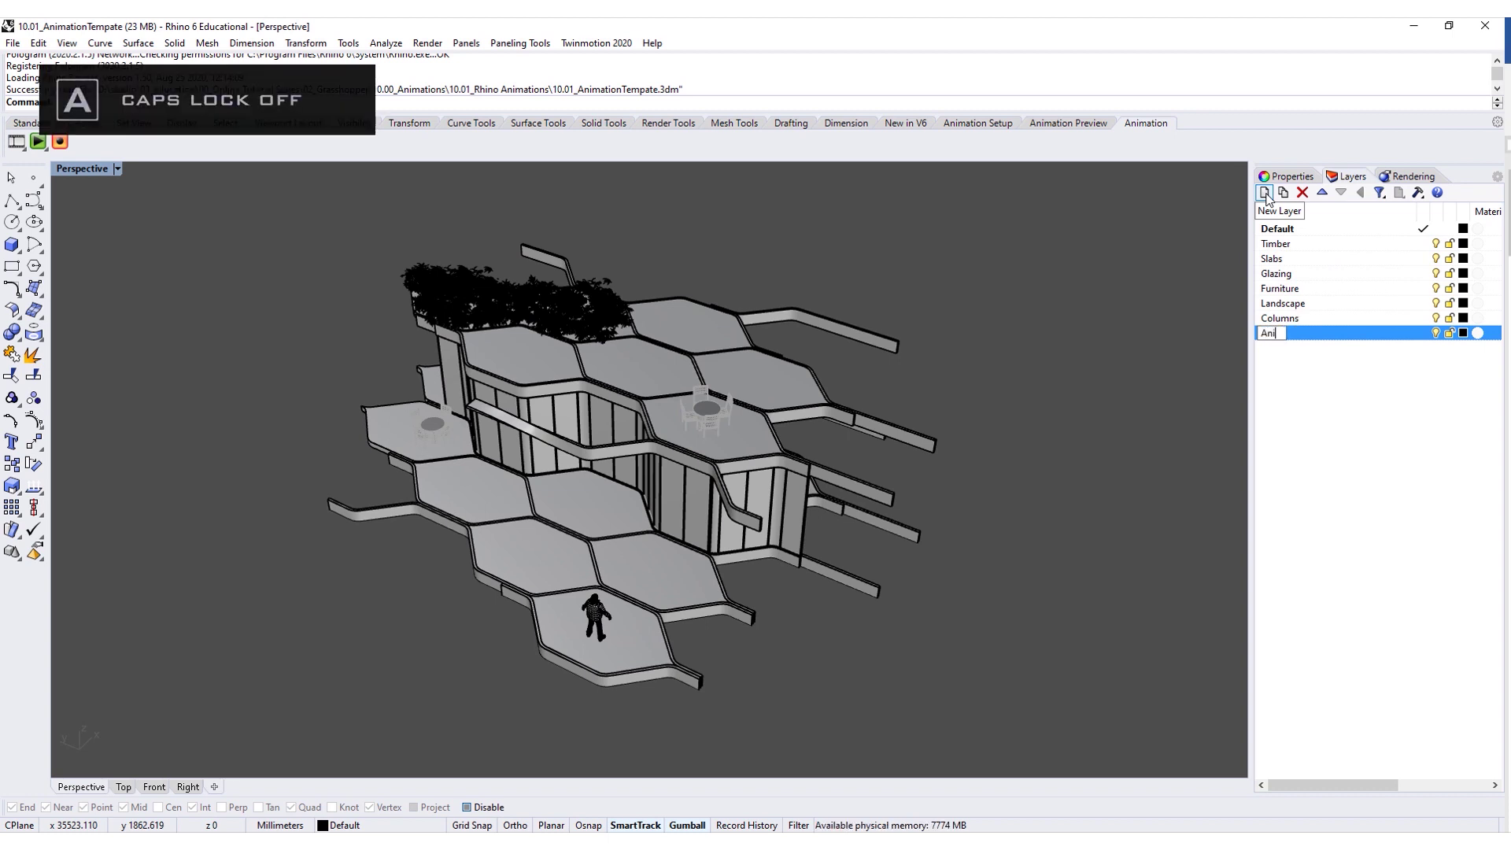
pyautogui.write('mation')
pyautogui.press('capslock')
pyautogui.write('F')
pyautogui.press('capslock')
pyautogui.write('lythrough')
pyautogui.press('Return')
pyautogui.doubleClick(1387, 337)
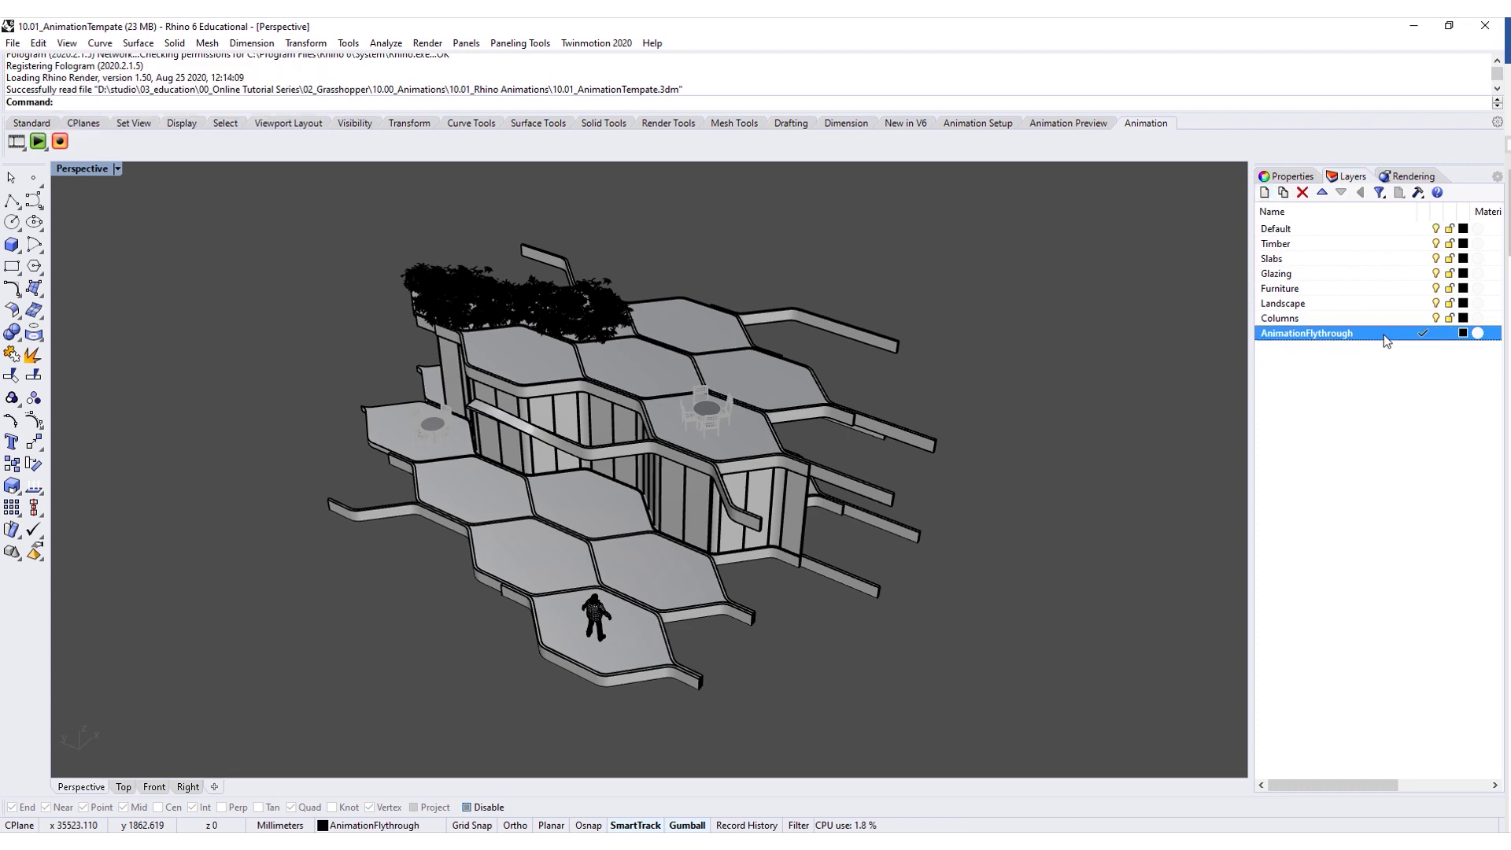
# - Start an interpolated curve beside the standing figure and place its next two points across the neighbouring hexagonal slabs
pyautogui.moveTo(541, 559); pyautogui.dragTo(677, 775, button='right')
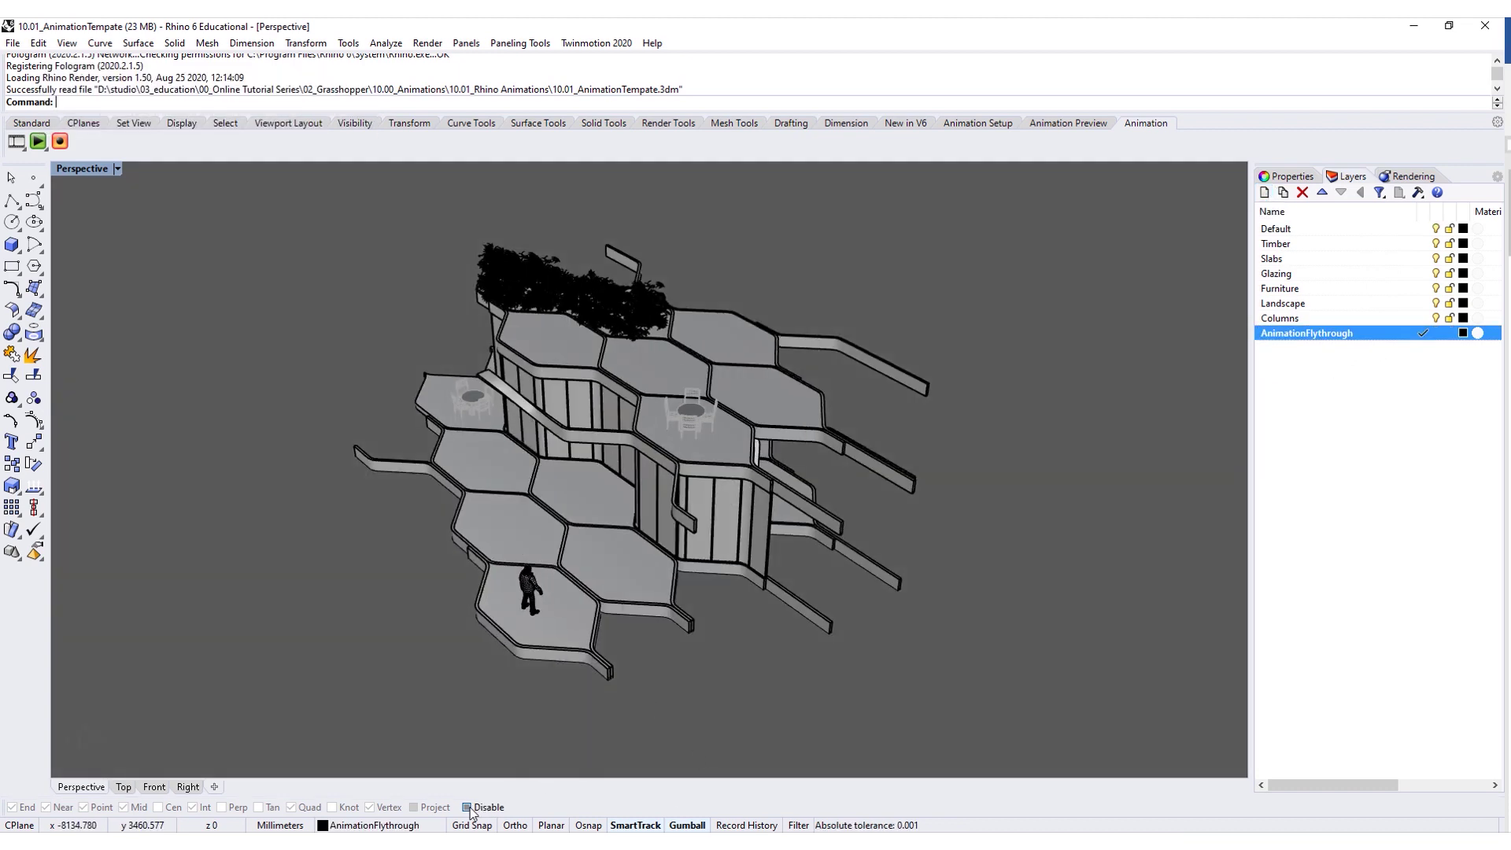
pyautogui.moveTo(584, 573); pyautogui.dragTo(550, 576, button='right')
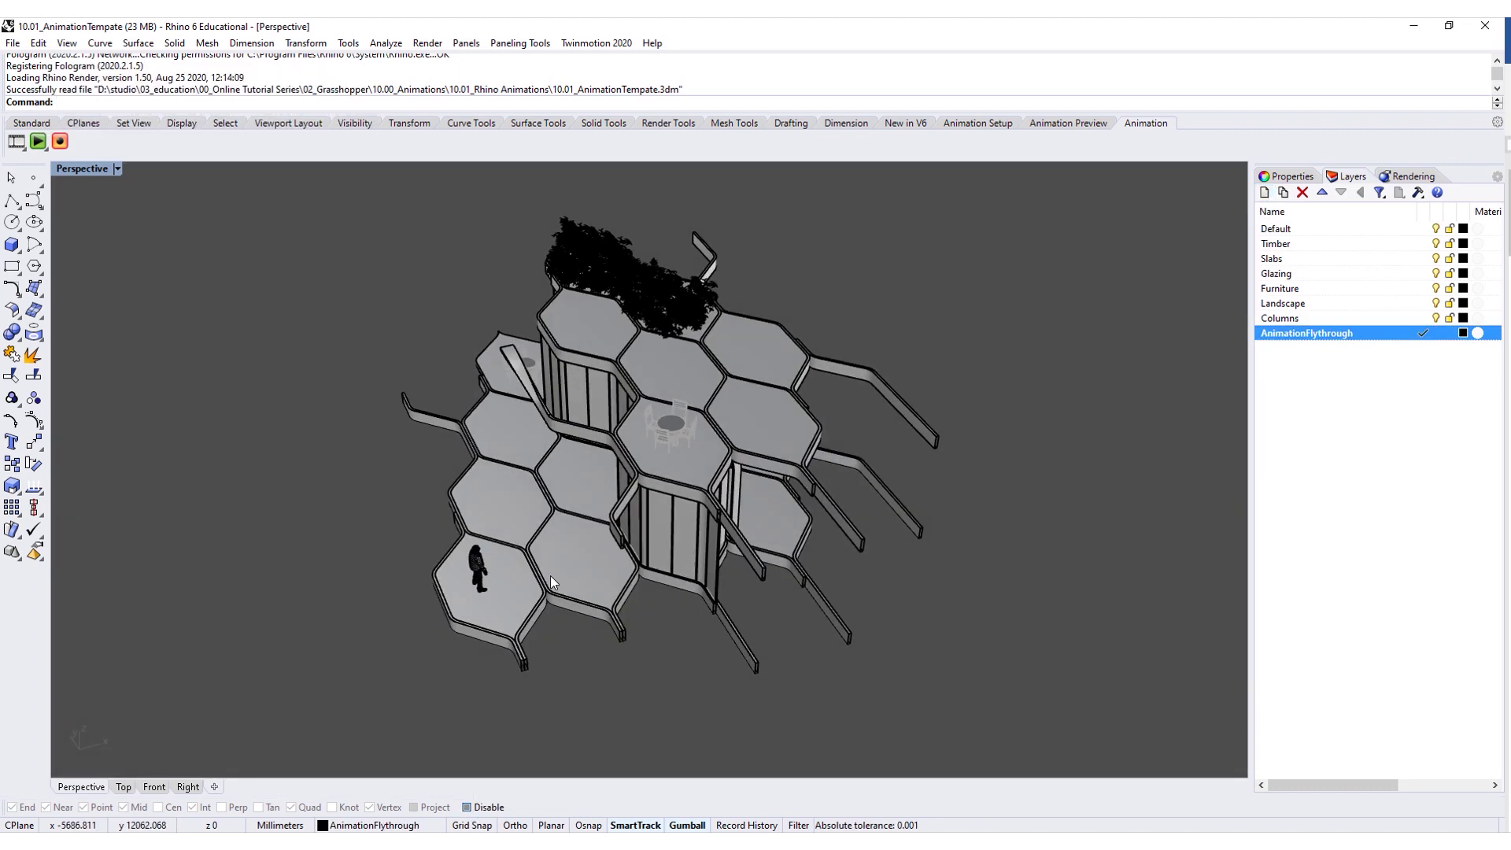
pyautogui.write('Inter')
pyautogui.press('Return')
pyautogui.scroll(5, 519, 570)
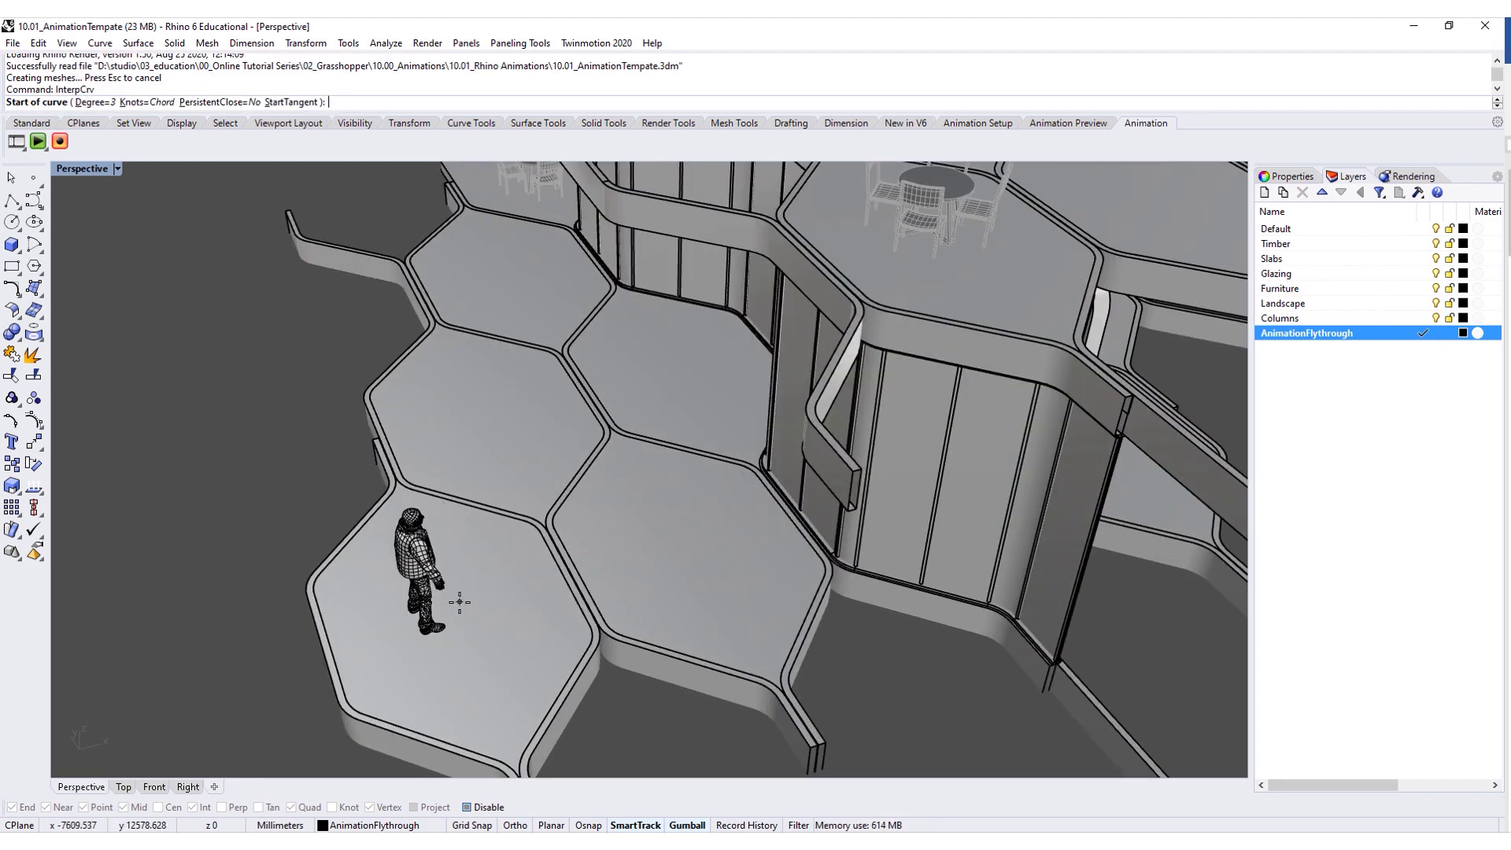
pyautogui.click(469, 602)
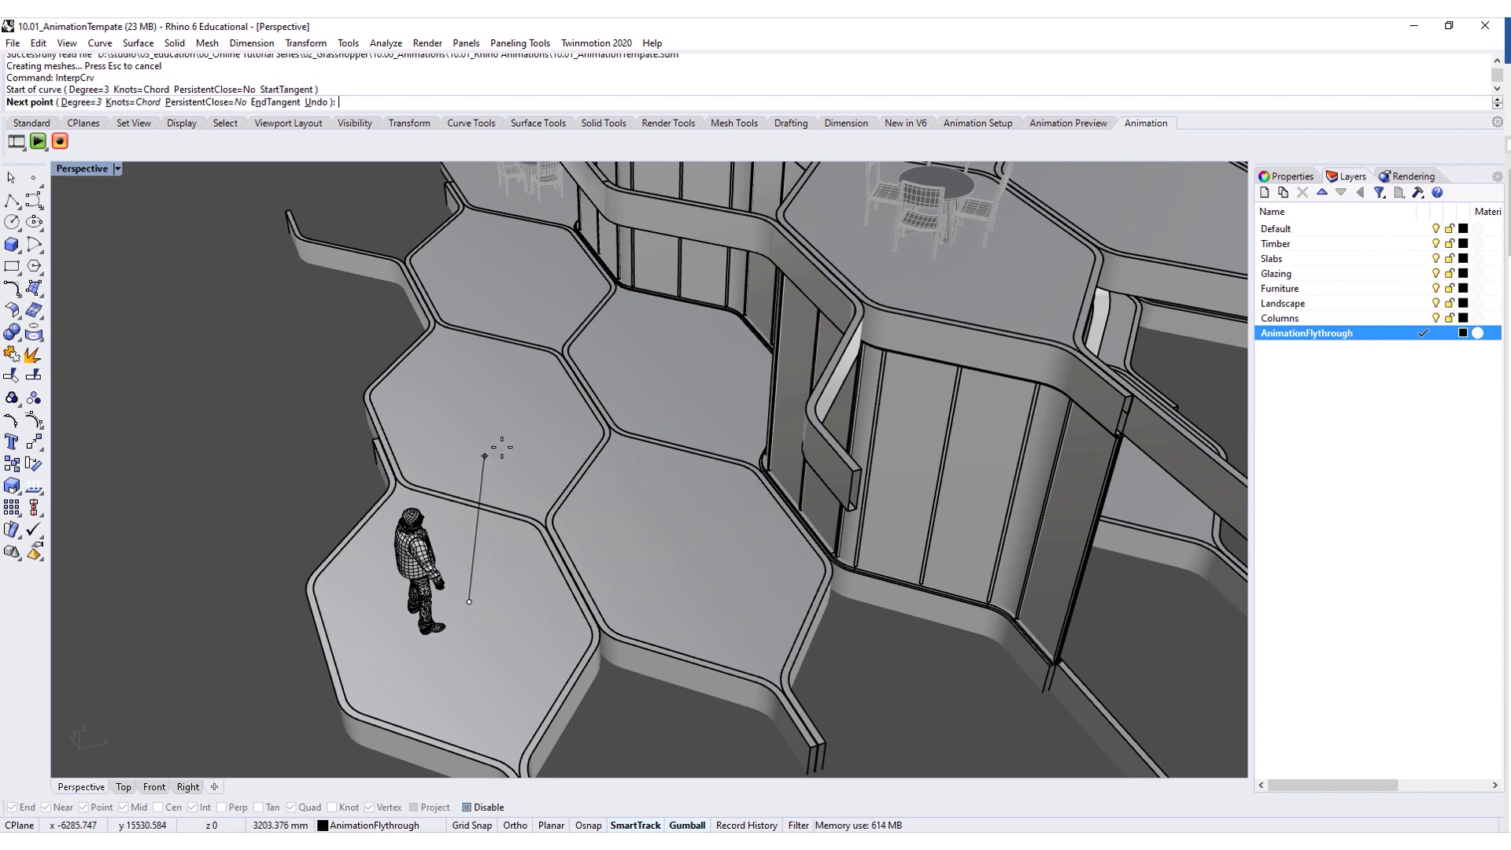
pyautogui.click(506, 419)
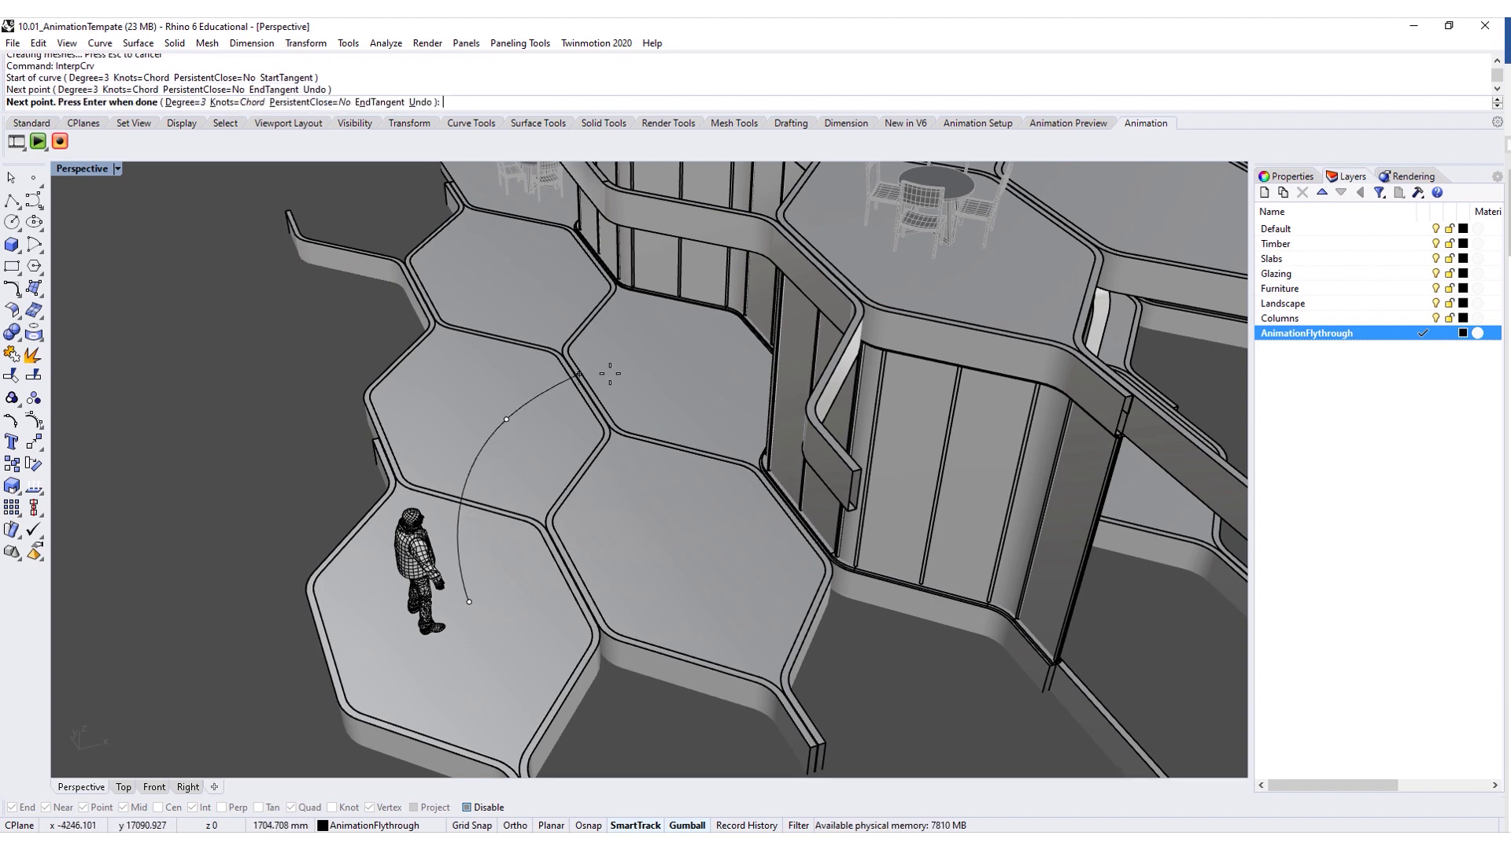
pyautogui.click(699, 367)
# - Continue the interpolated curve with further points past the glazed walls and along the hexagonal slabs on the other side, and finish it
pyautogui.scroll(-5, 699, 368)
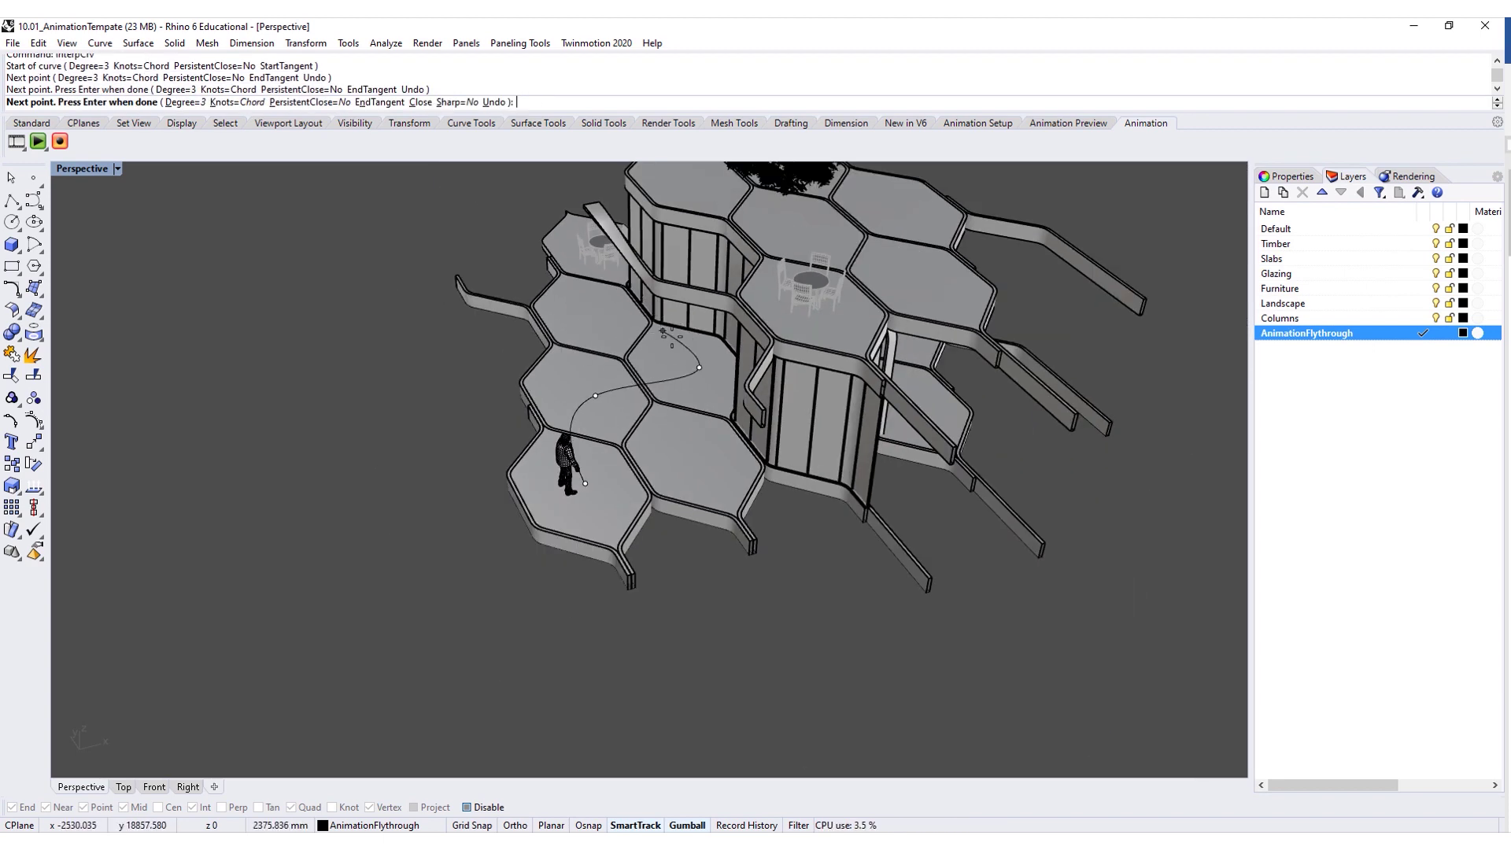
pyautogui.moveTo(699, 368); pyautogui.dragTo(651, 508, button='right')
pyautogui.scroll(8, 729, 513)
pyautogui.click(665, 513)
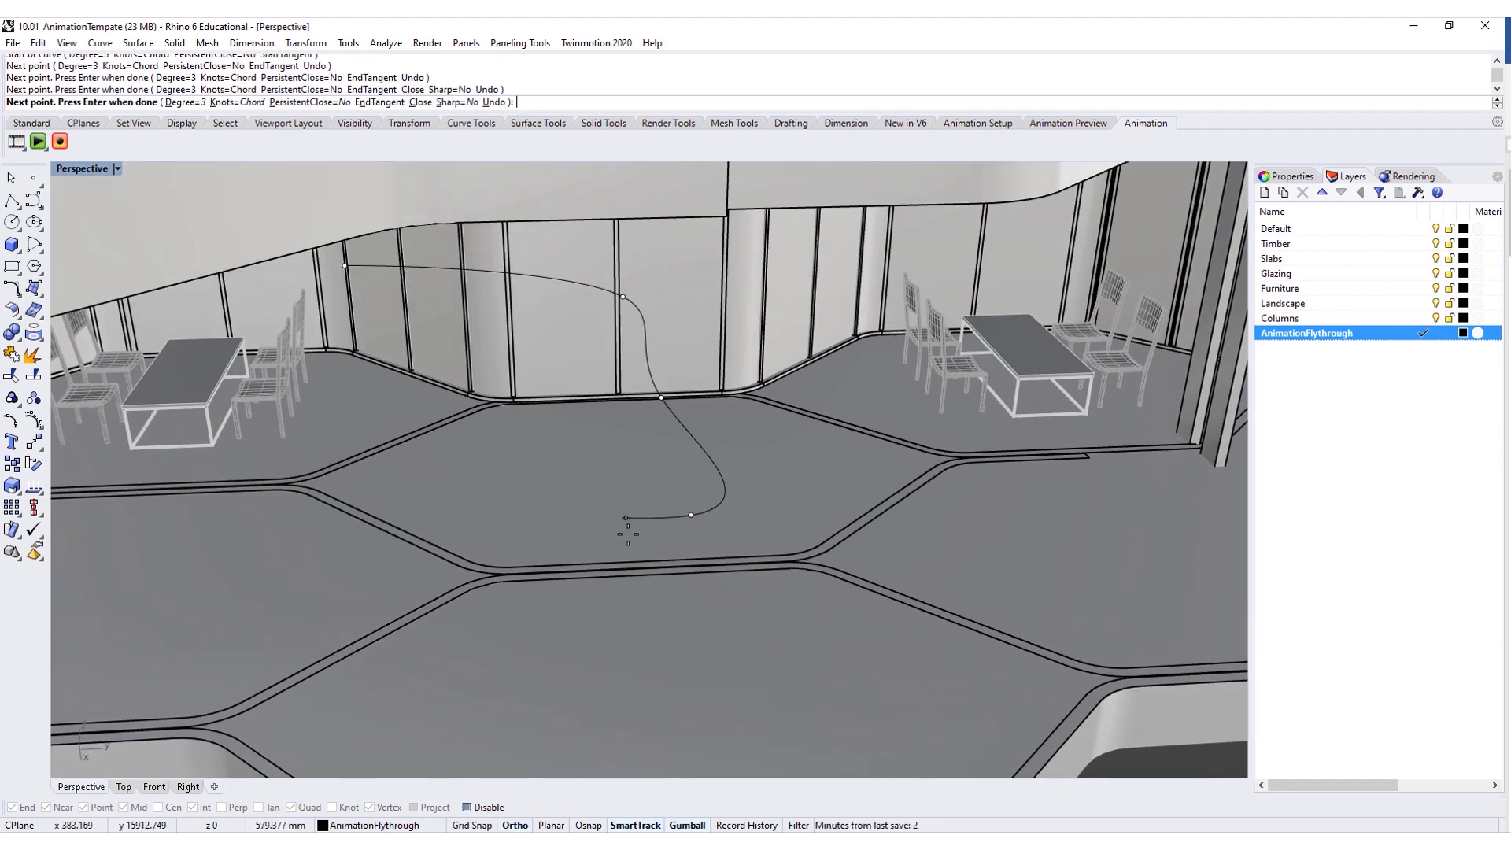
pyautogui.click(592, 537)
pyautogui.scroll(-5, 592, 536)
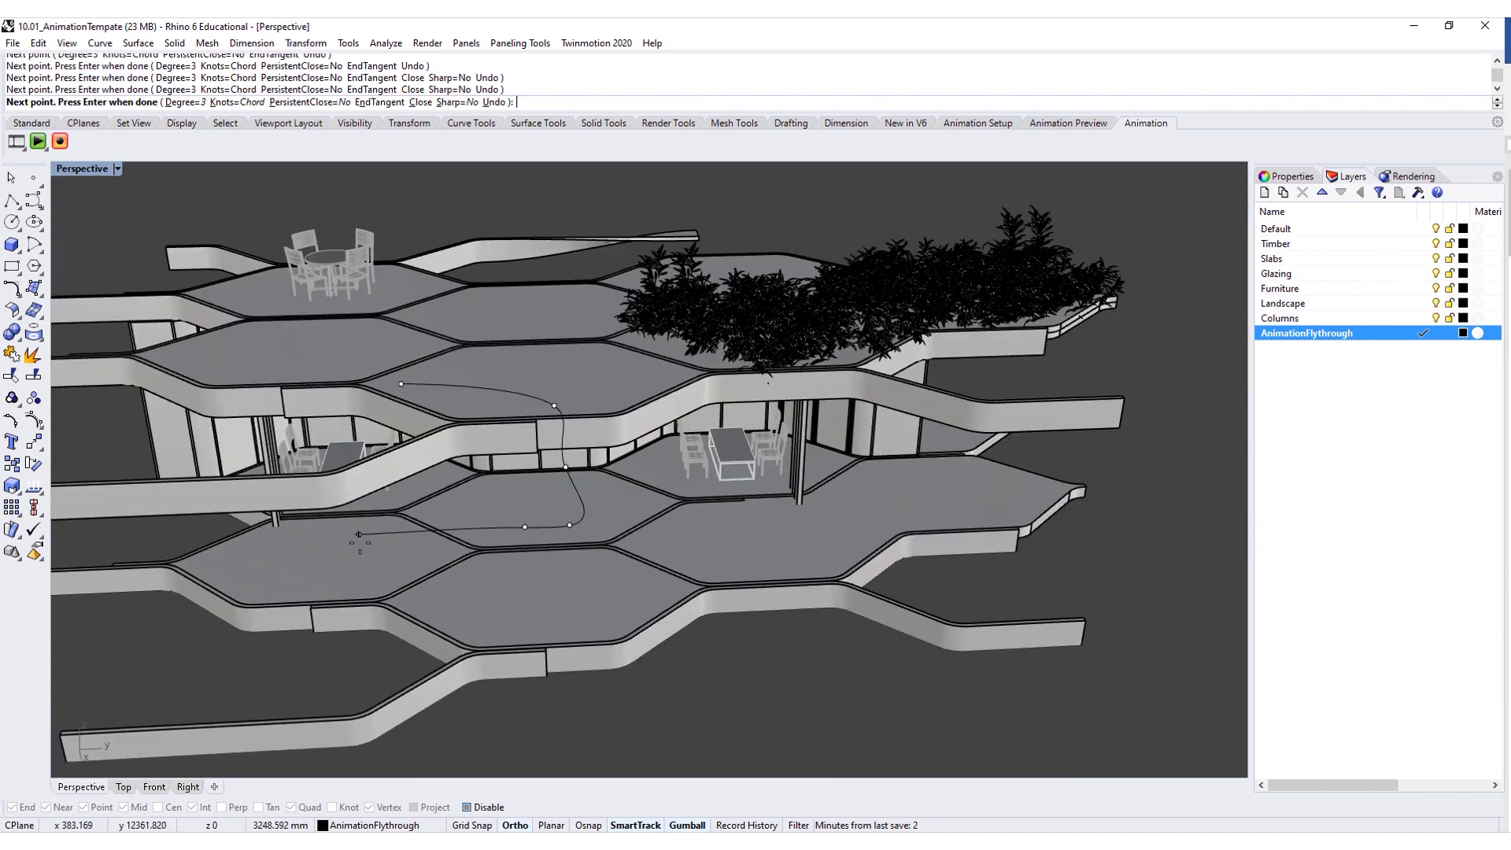
pyautogui.click(381, 544)
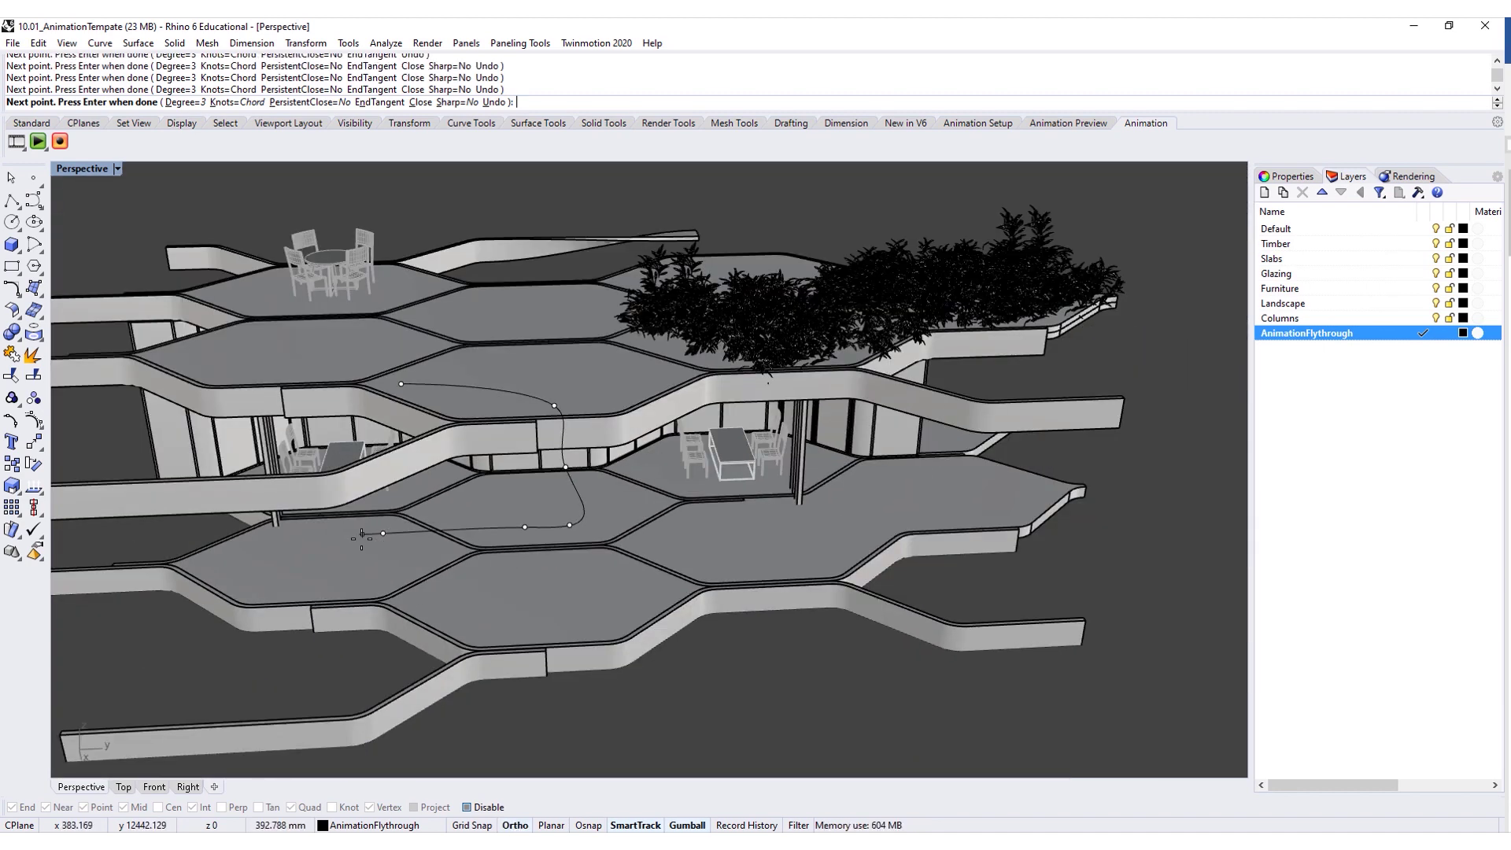
pyautogui.click(362, 534)
pyautogui.press('Return')
# - Run SetPt on the path curve with only Set Z enabled and aligned to World
pyautogui.moveTo(401, 545); pyautogui.dragTo(636, 437, button='right')
pyautogui.click(602, 395)
pyautogui.click(639, 435)
pyautogui.moveTo(488, 425); pyautogui.dragTo(488, 467, button='right')
pyautogui.write('S')
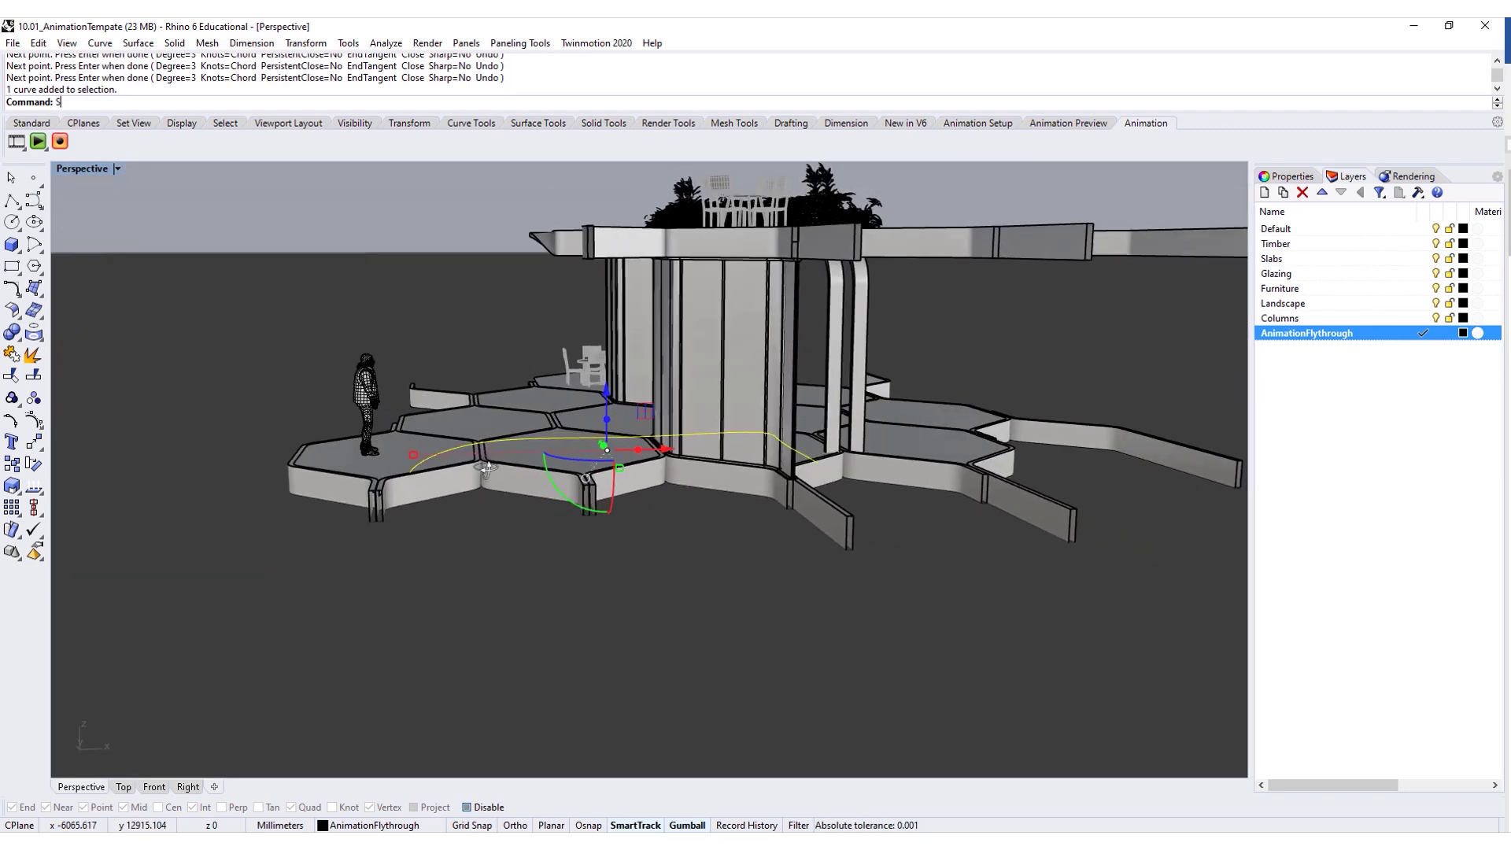
pyautogui.write('etPt')
pyautogui.press('Return')
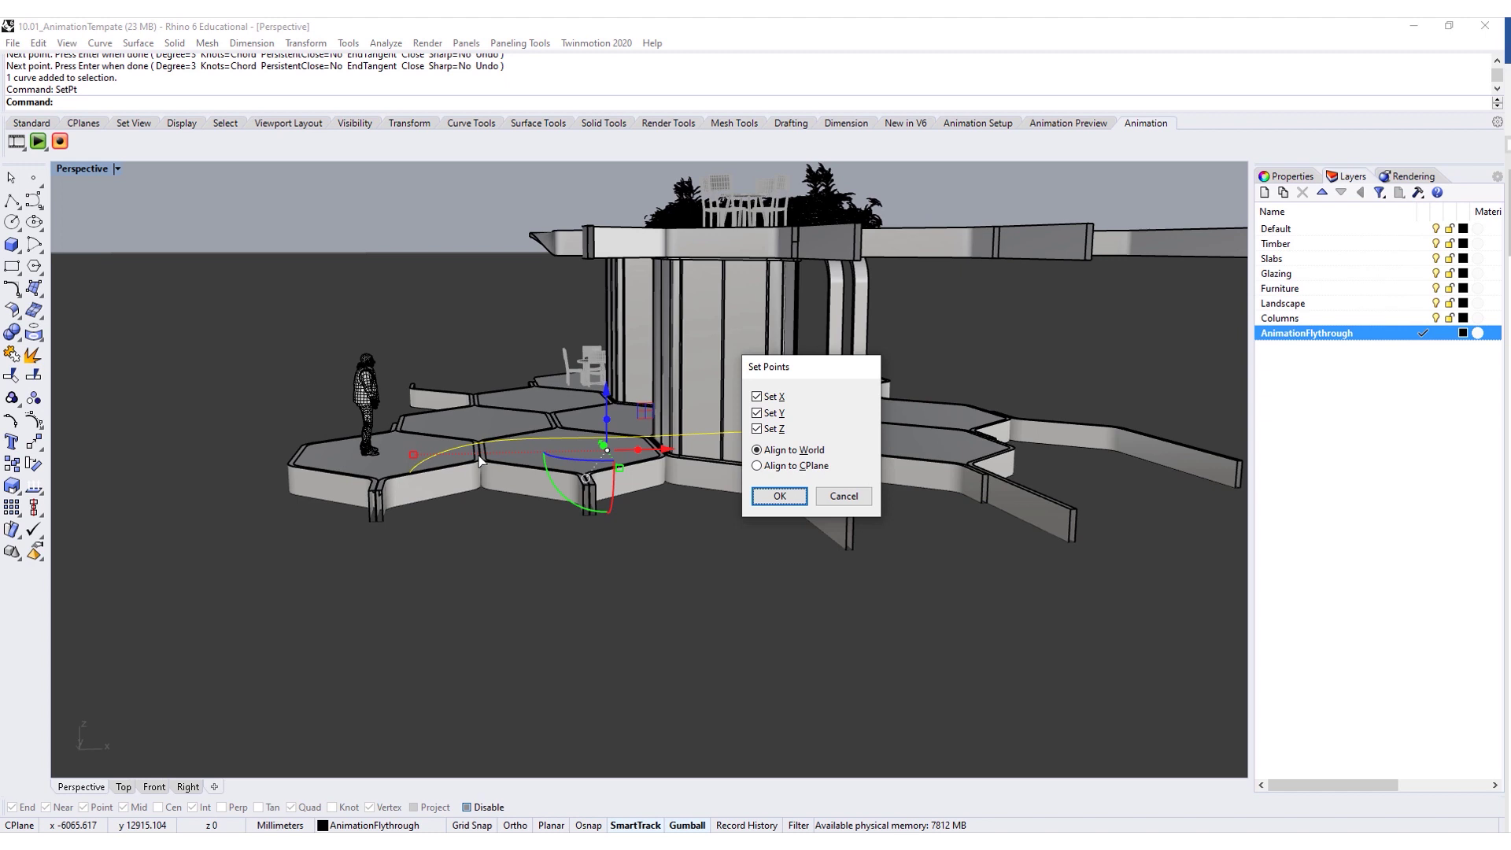
pyautogui.click(775, 413)
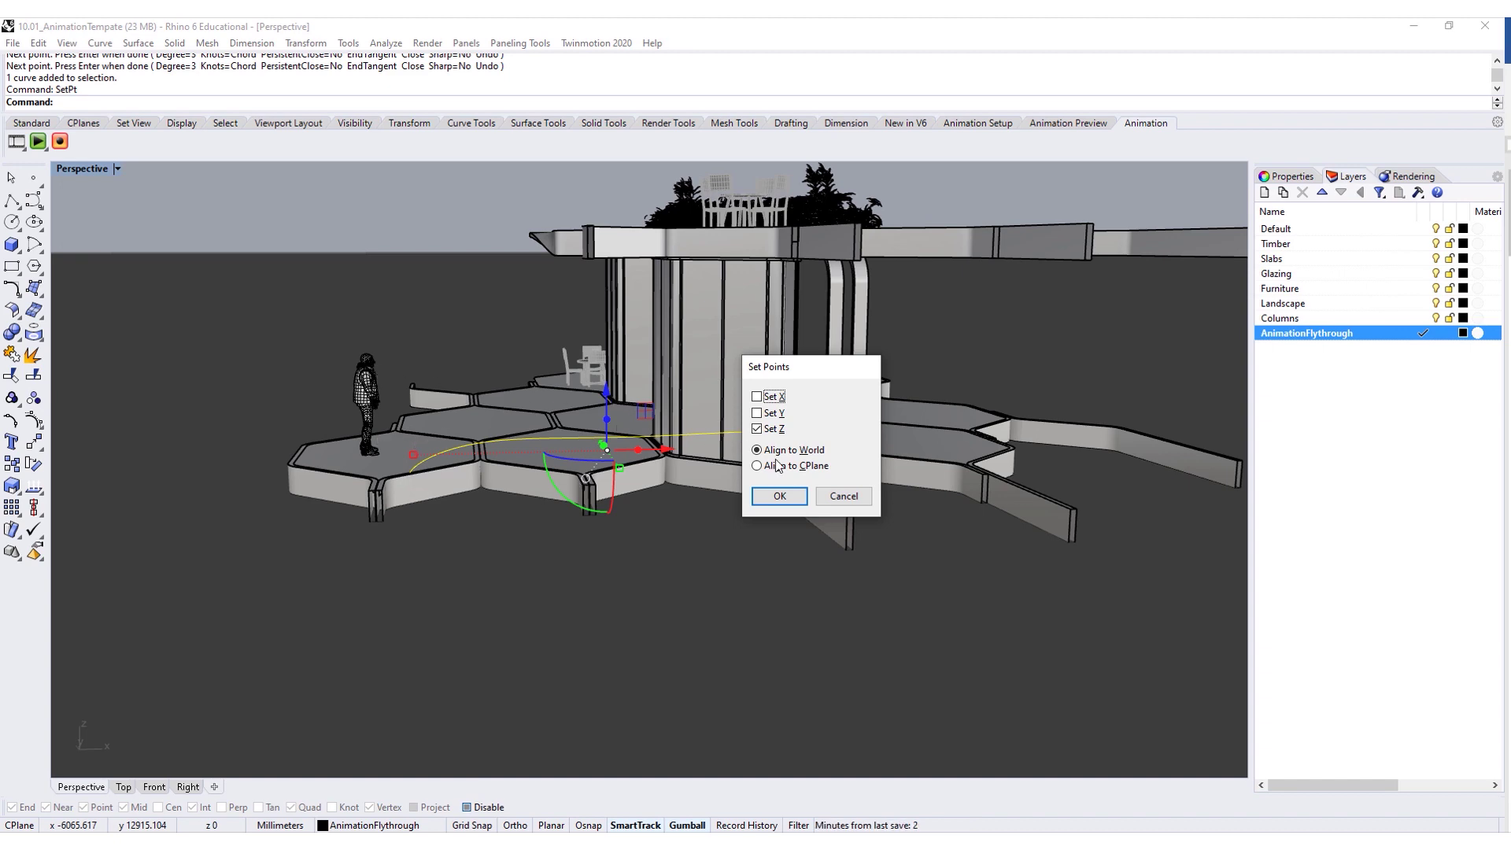
pyautogui.click(778, 495)
# - Enable object snaps and set the path curve's height to a vertex at eye level on the figure's face
pyautogui.scroll(6, 238, 334)
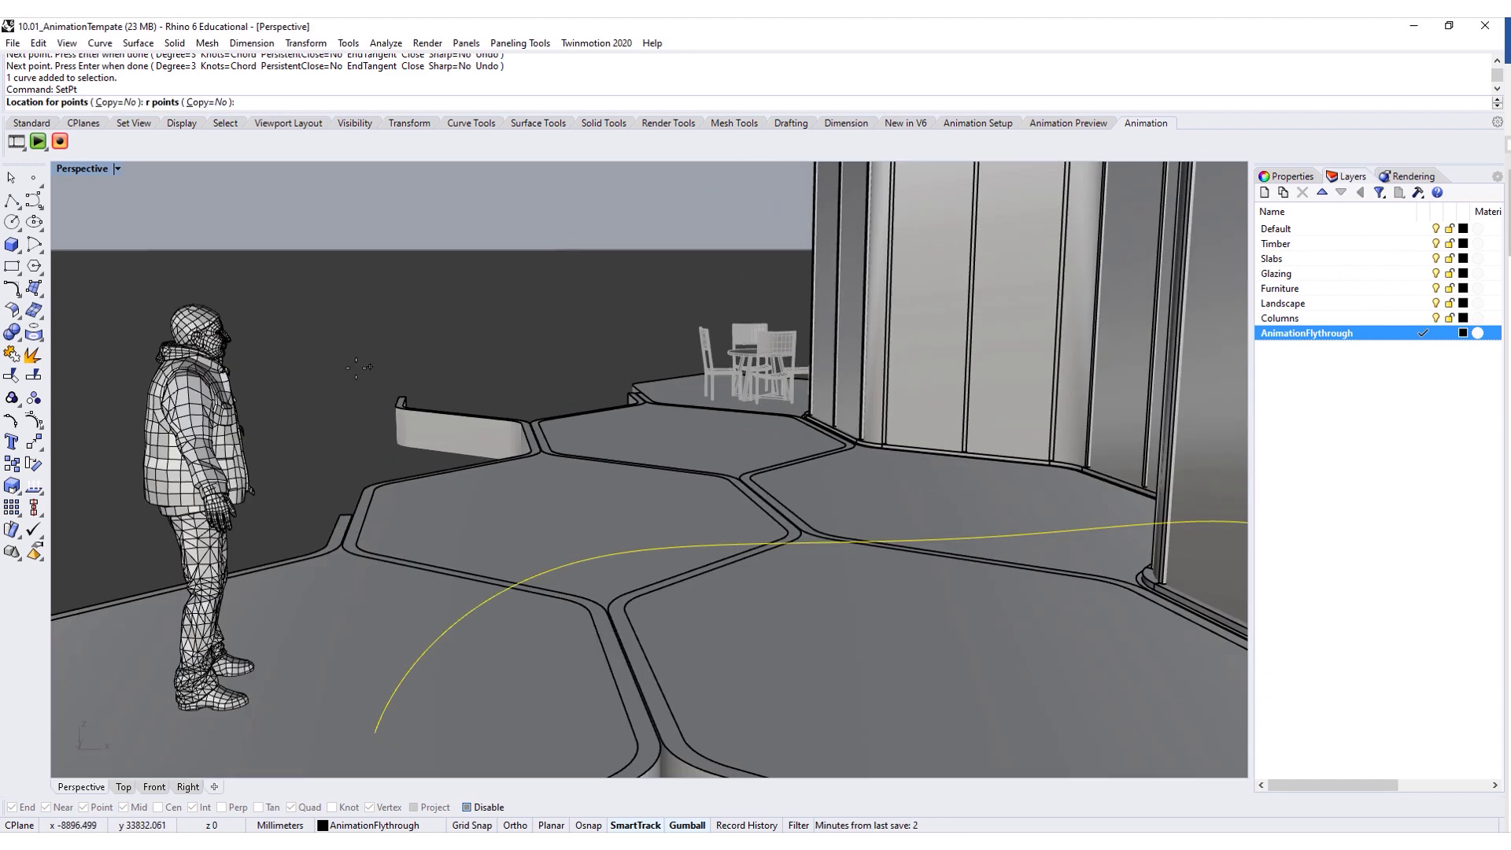
pyautogui.scroll(2, 238, 333)
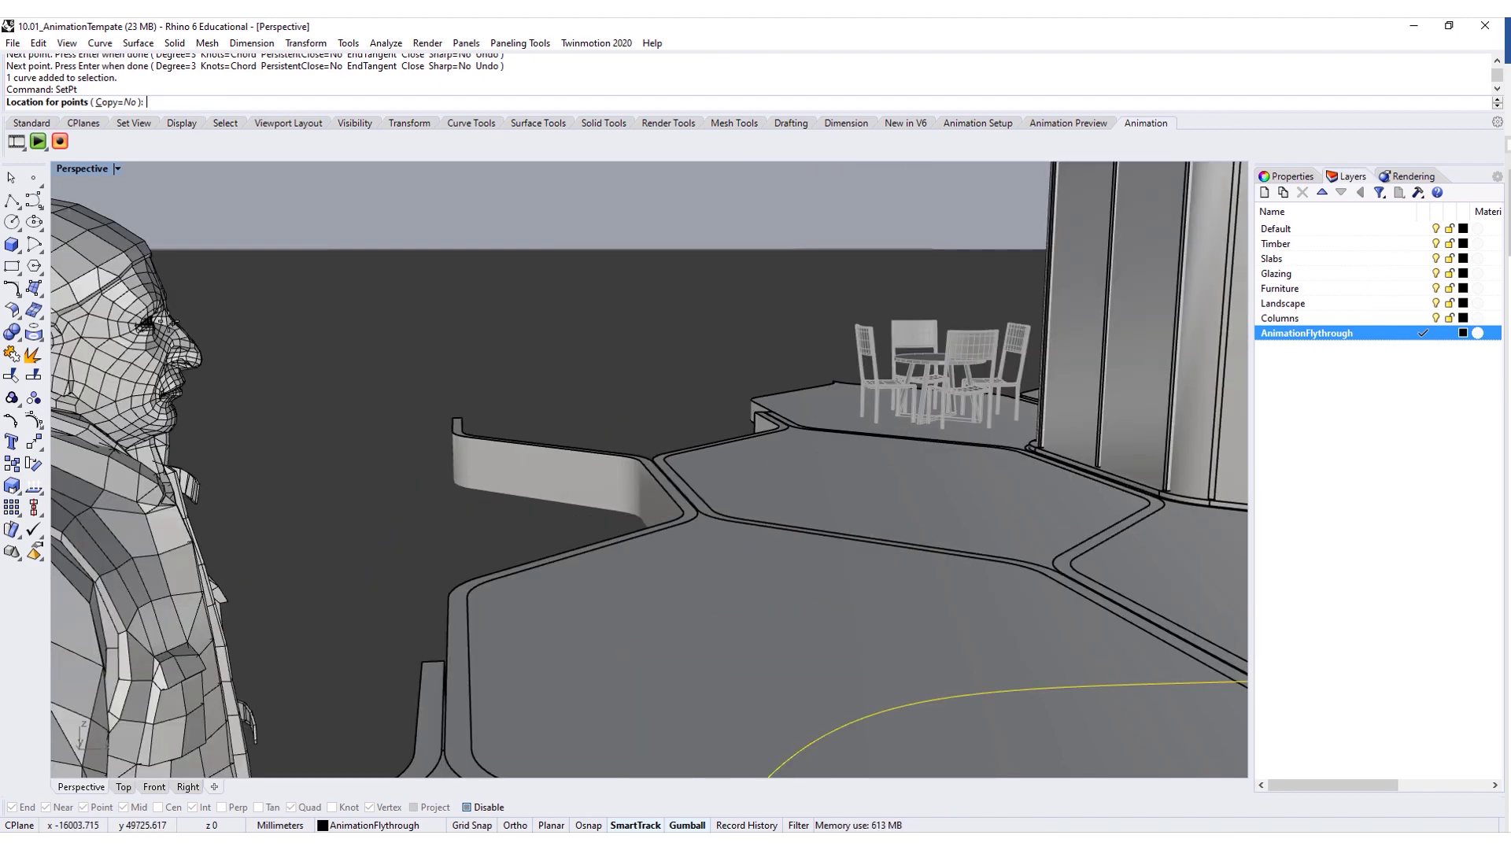
pyautogui.click(466, 806)
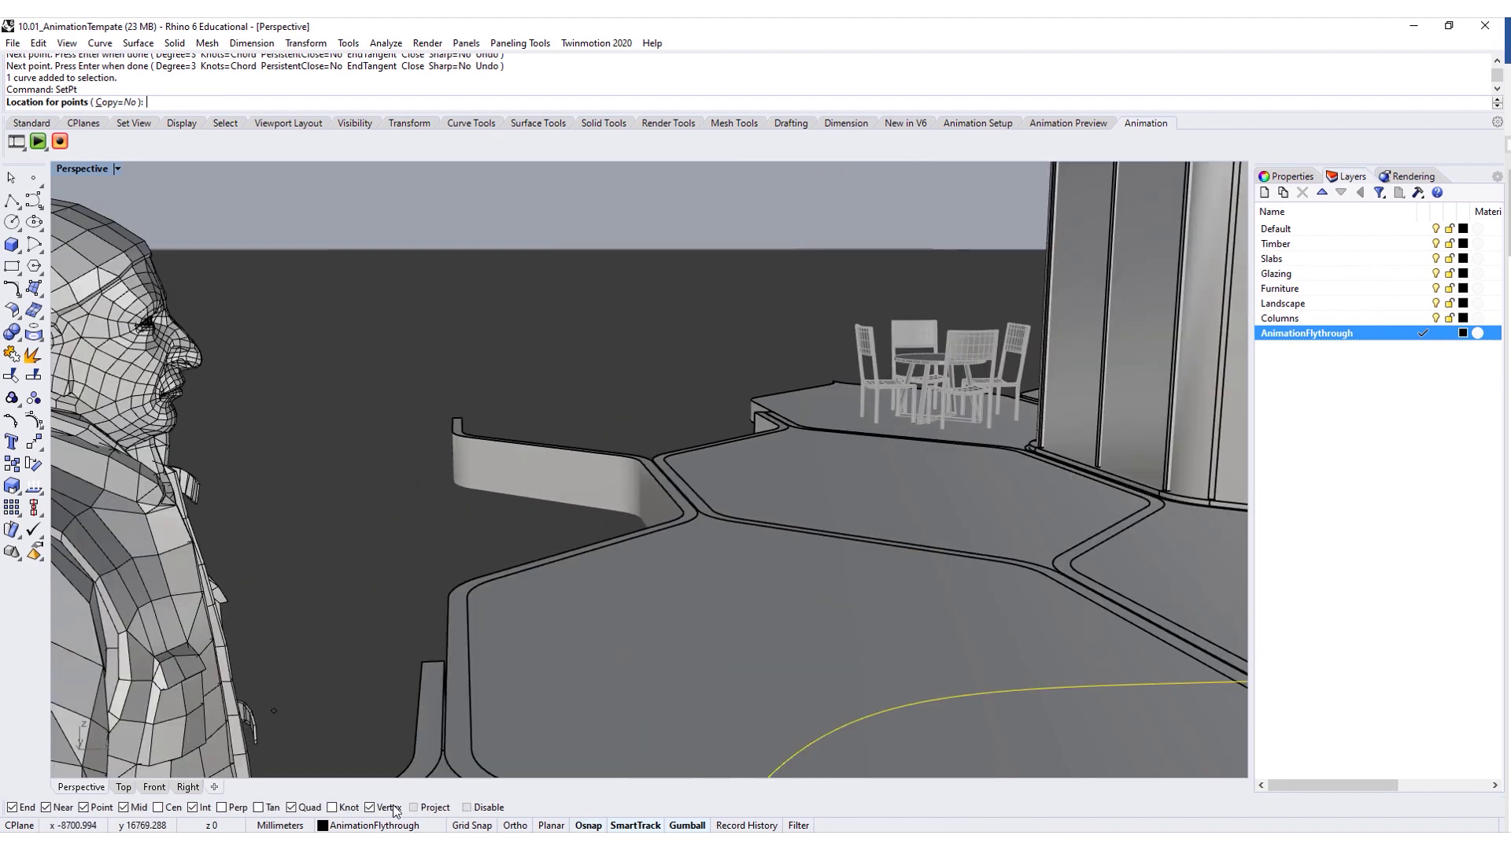
pyautogui.click(195, 321)
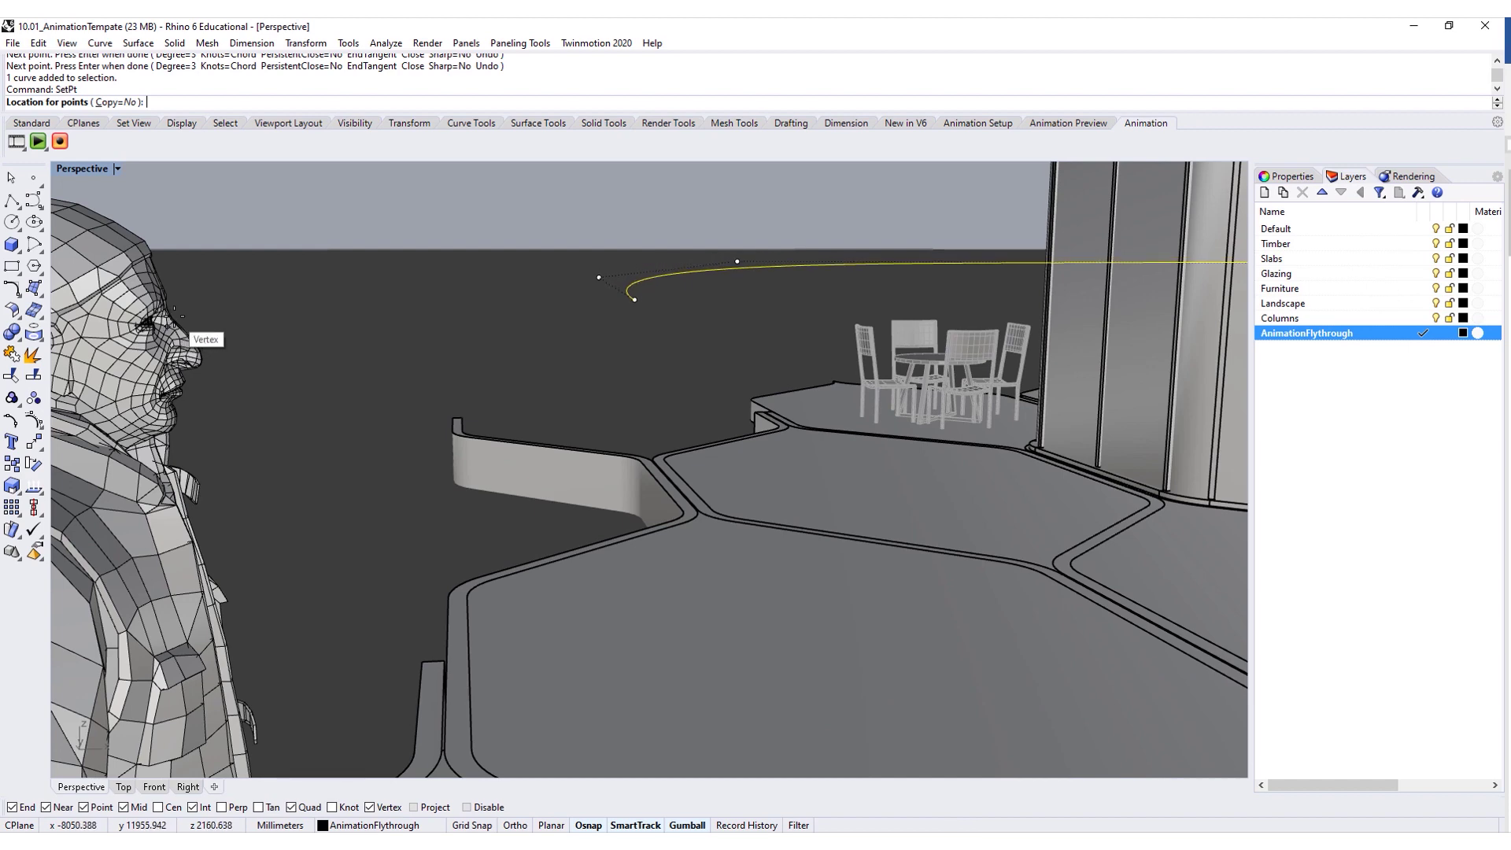
pyautogui.click(191, 319)
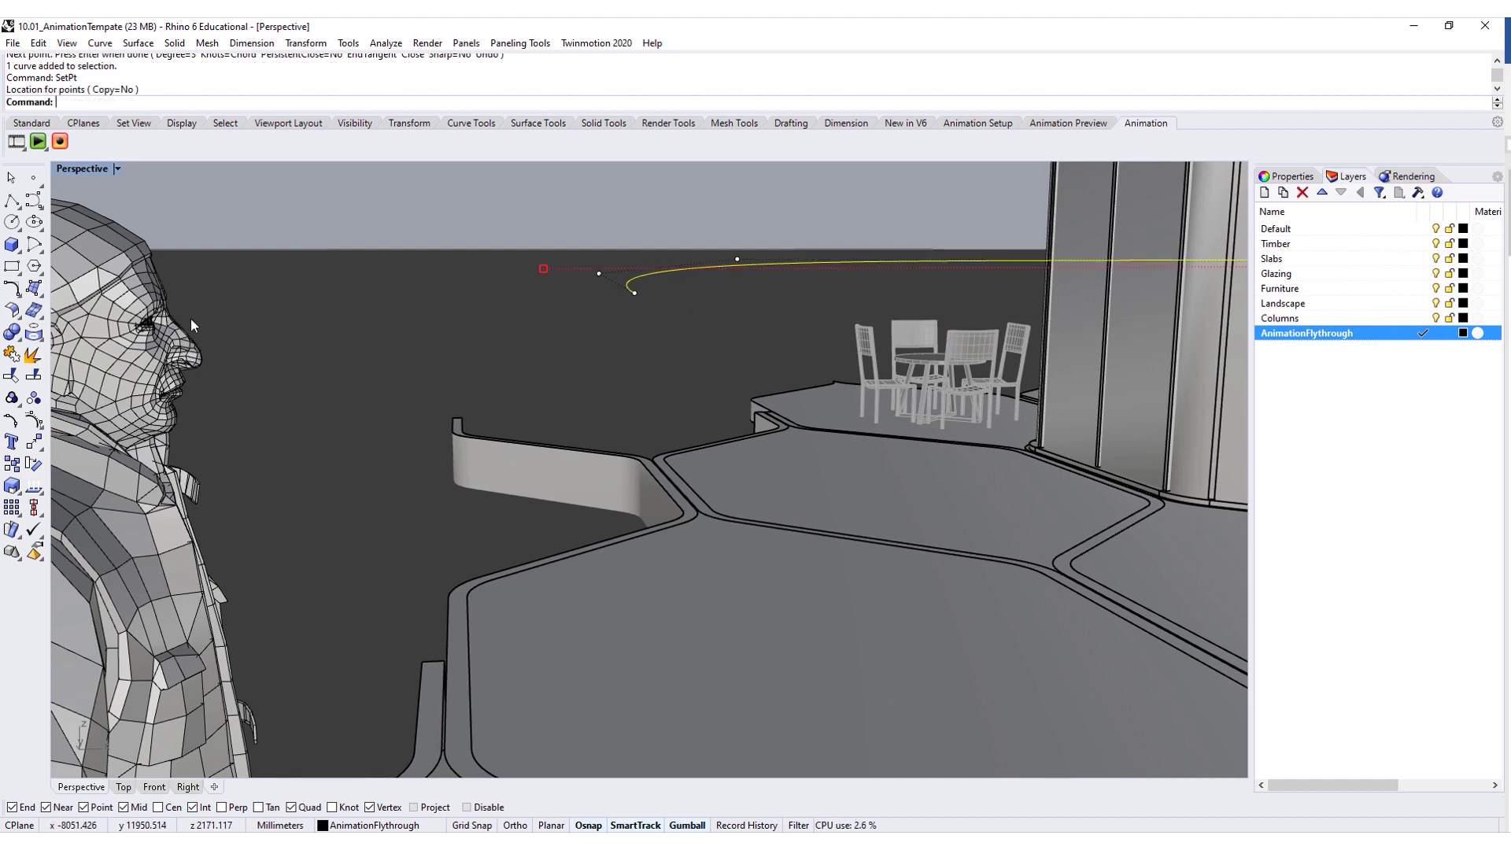
pyautogui.scroll(-5, 599, 370)
pyautogui.scroll(2, 569, 383)
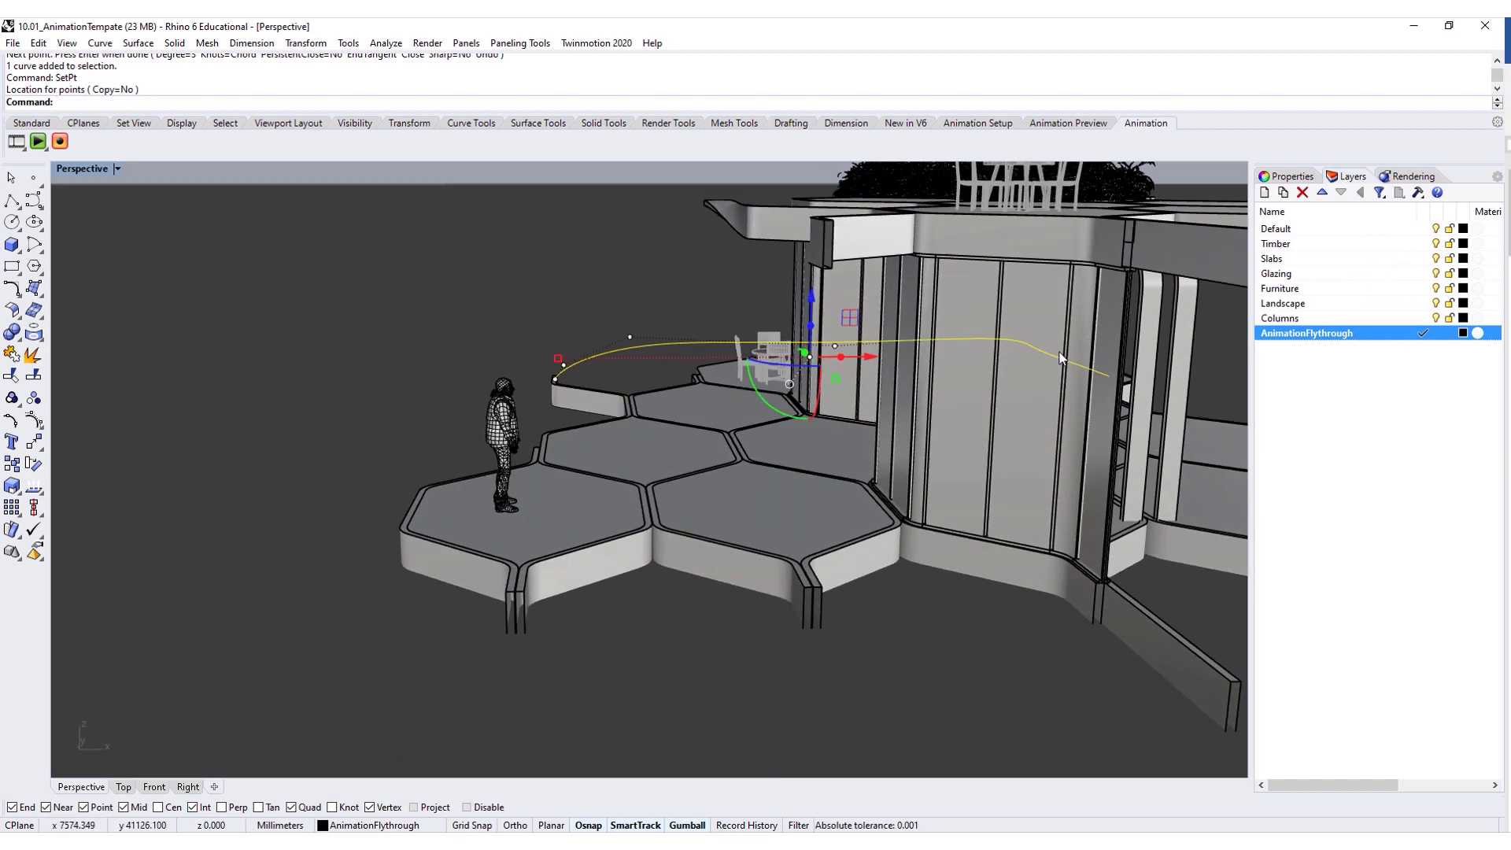
pyautogui.moveTo(775, 331); pyautogui.dragTo(635, 333, button='right')
pyautogui.press('Escape')
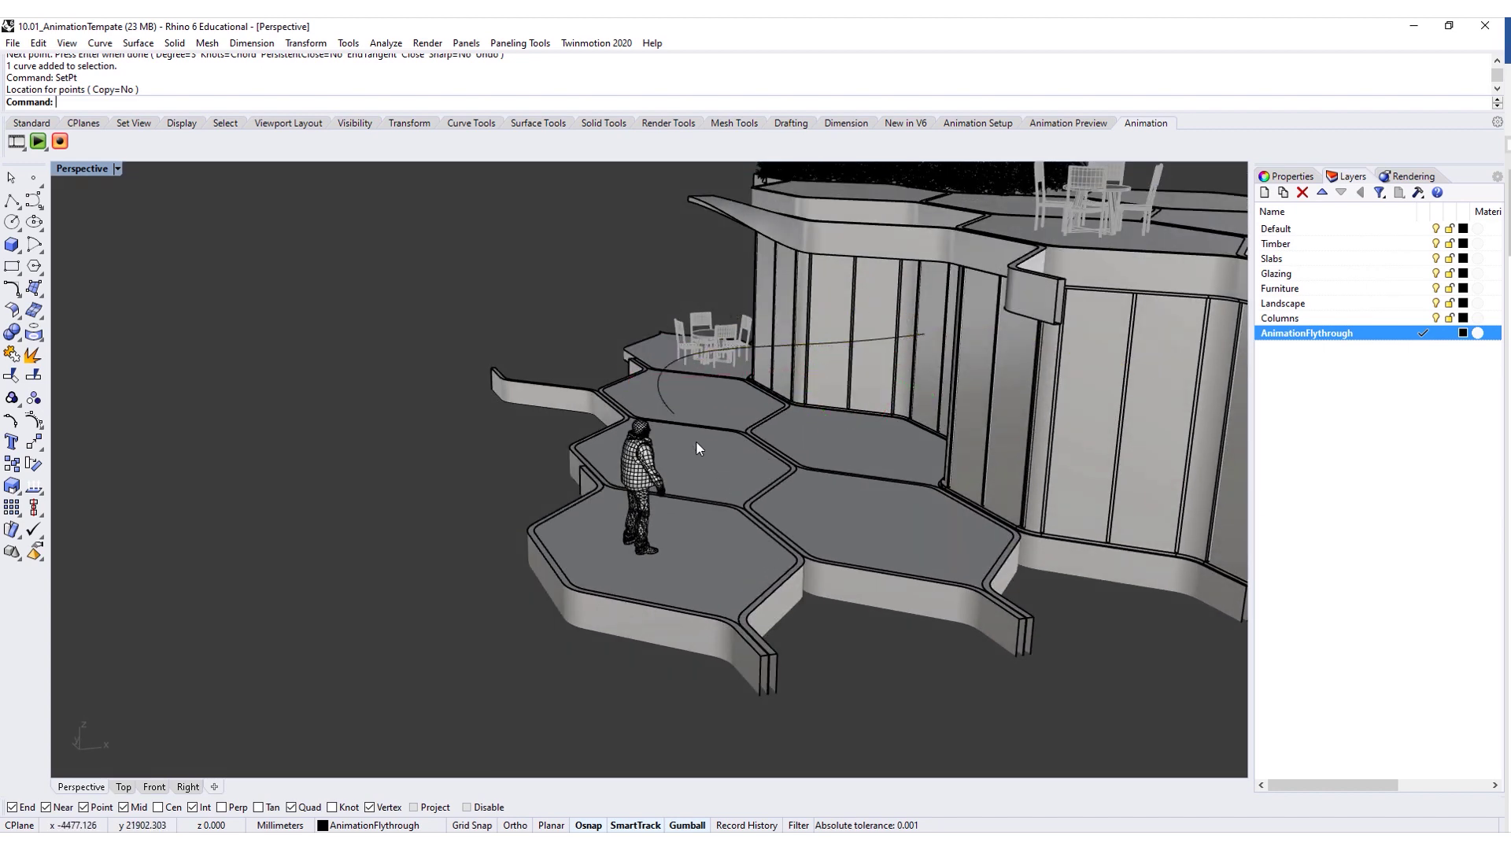
# - Set up a flythrough of the Perspective viewport along the path curve with 100 jpg frames, RenderedViewport capture and name TestAnimation, and preview it
pyautogui.moveTo(734, 382); pyautogui.dragTo(677, 364, button='right')
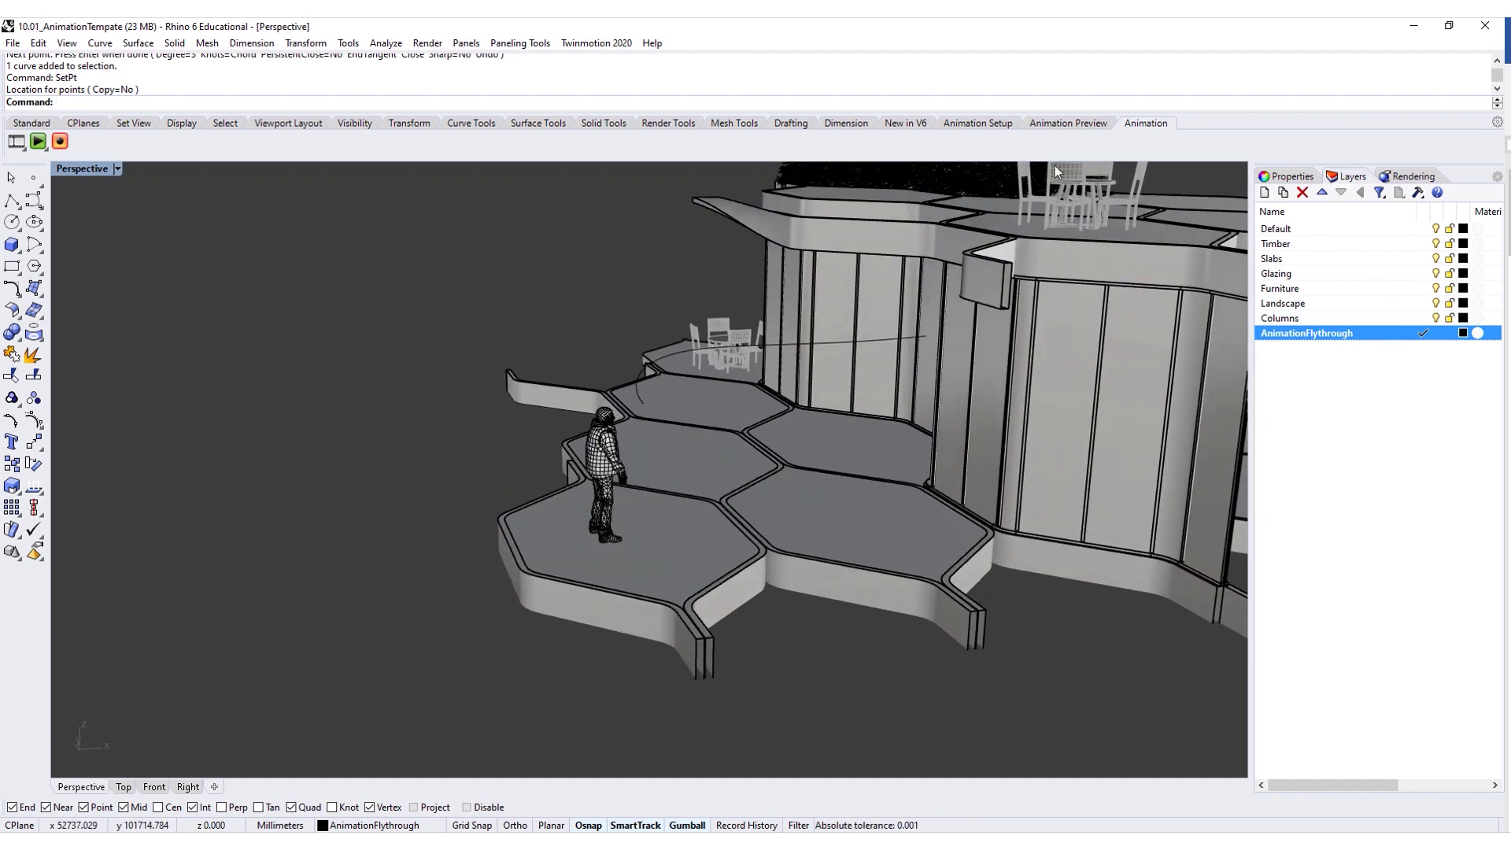
pyautogui.click(980, 123)
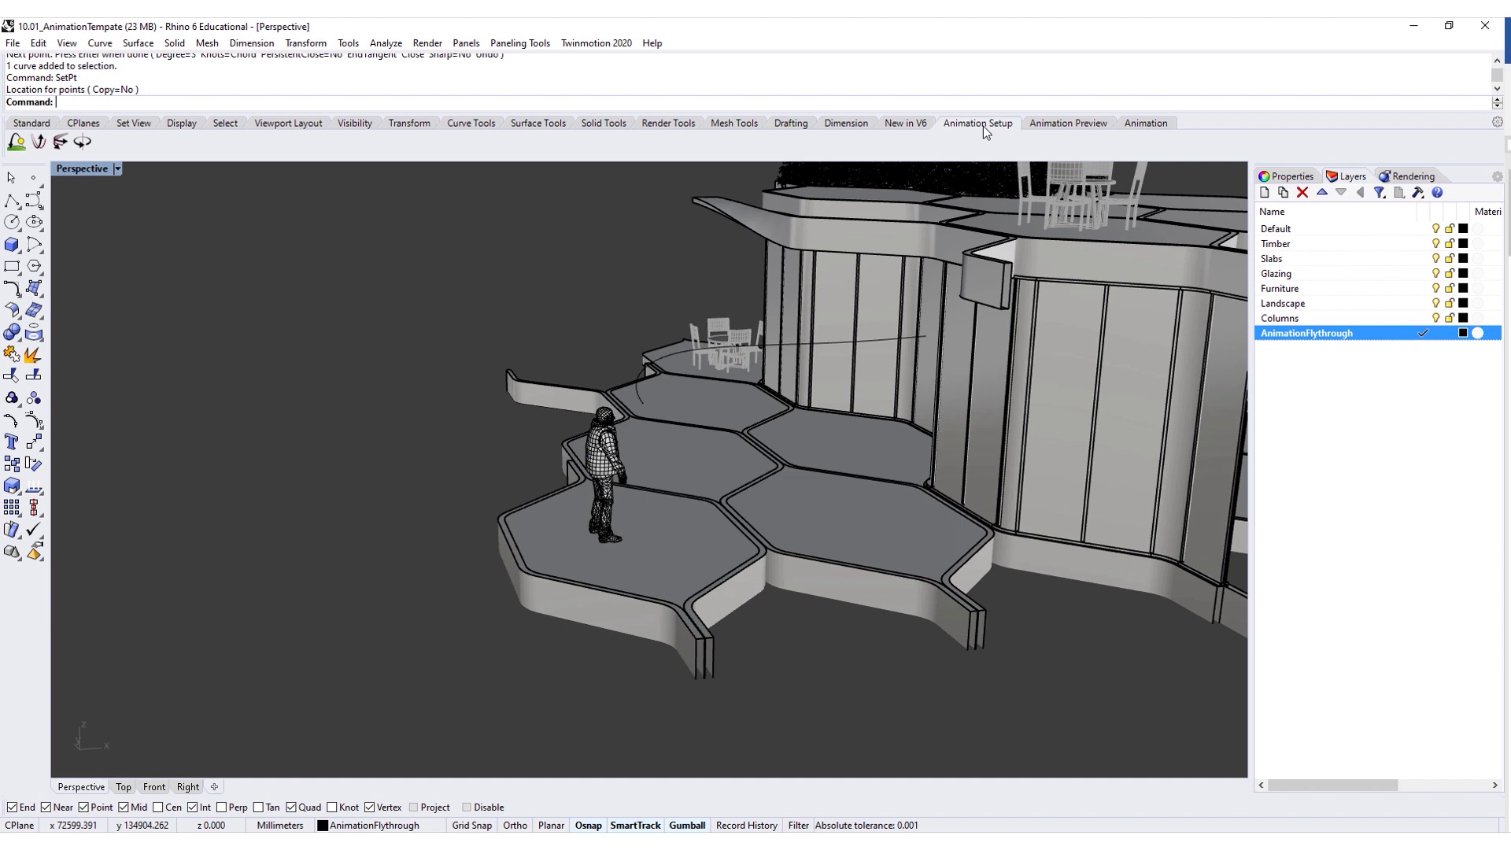
pyautogui.click(38, 144)
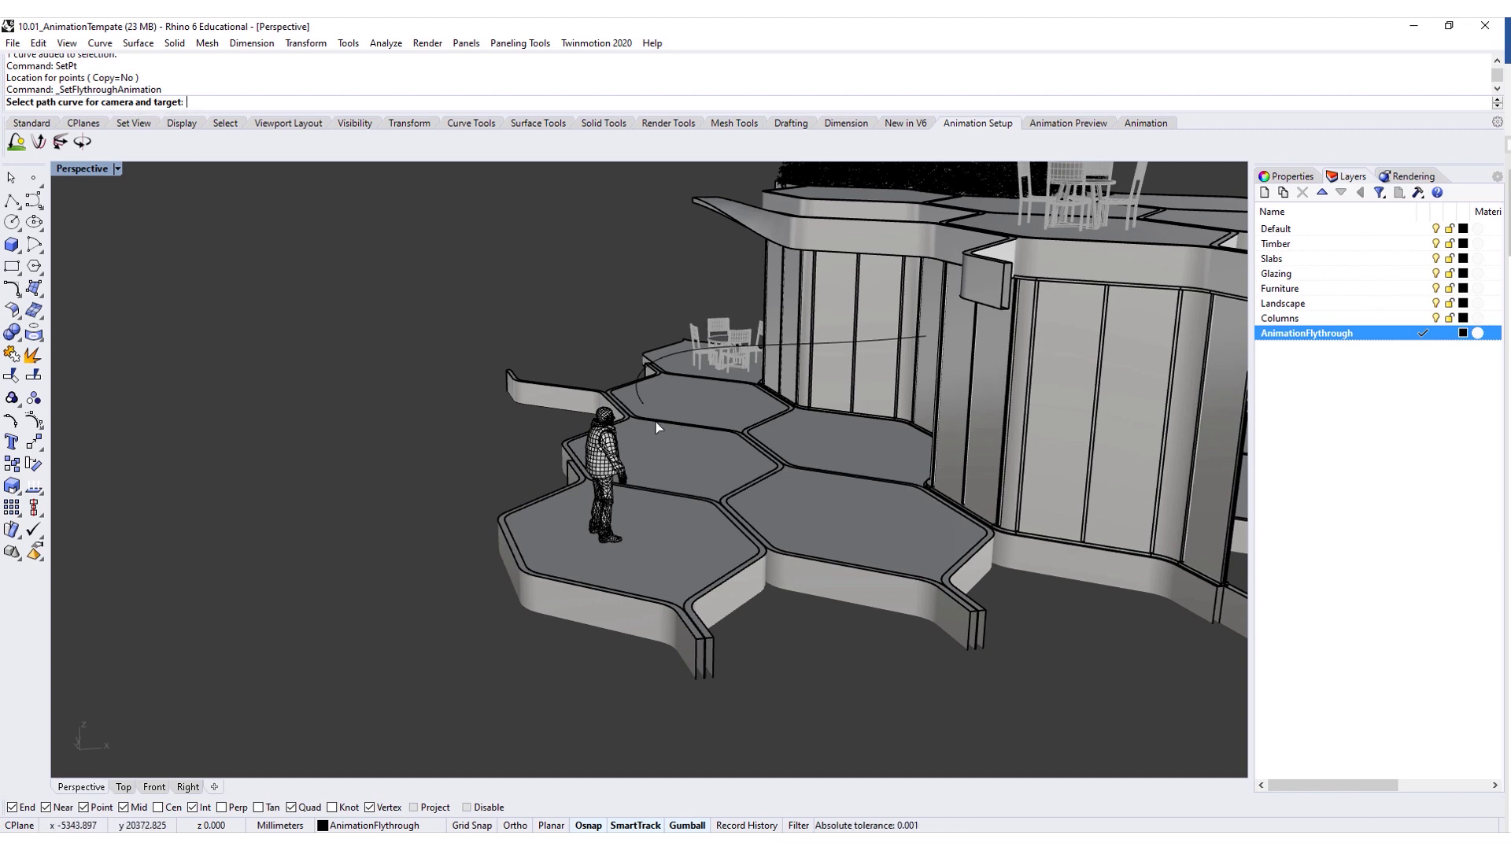
pyautogui.scroll(5, 611, 442)
pyautogui.click(565, 412)
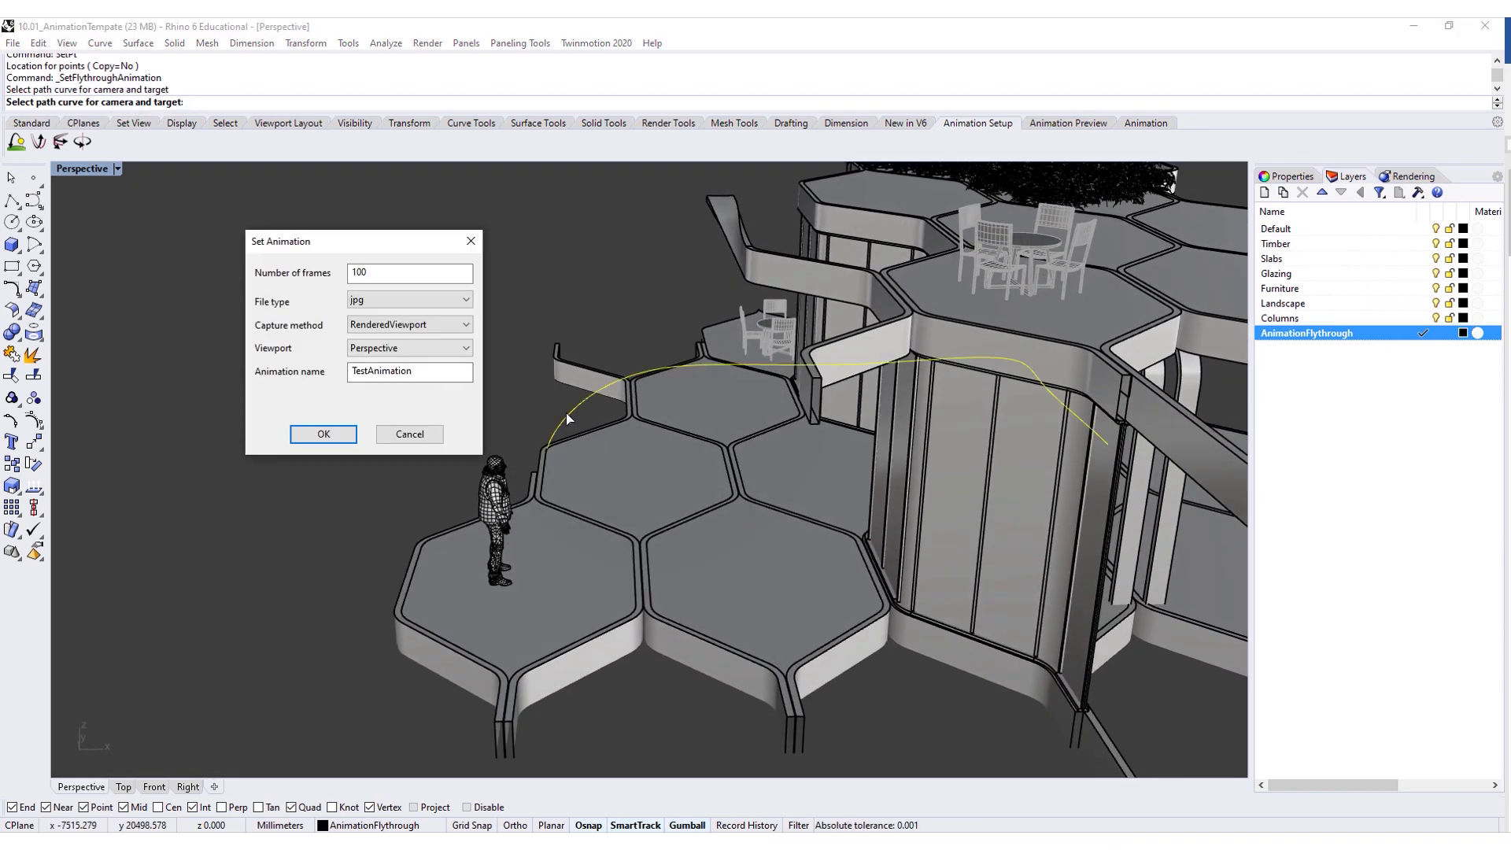
pyautogui.moveTo(464, 240); pyautogui.dragTo(826, 345)
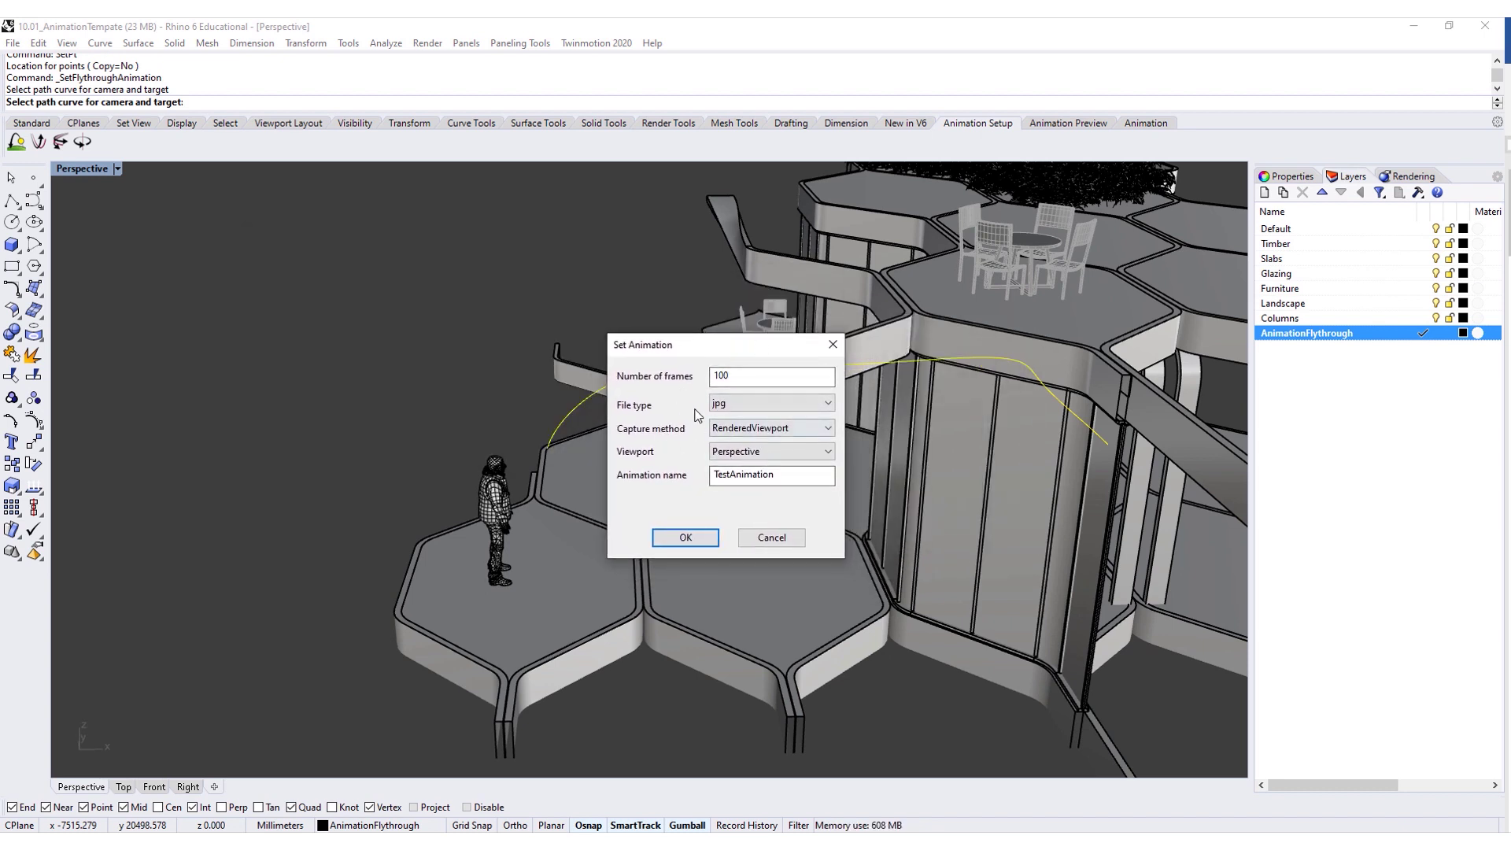
pyautogui.moveTo(675, 357); pyautogui.dragTo(308, 243)
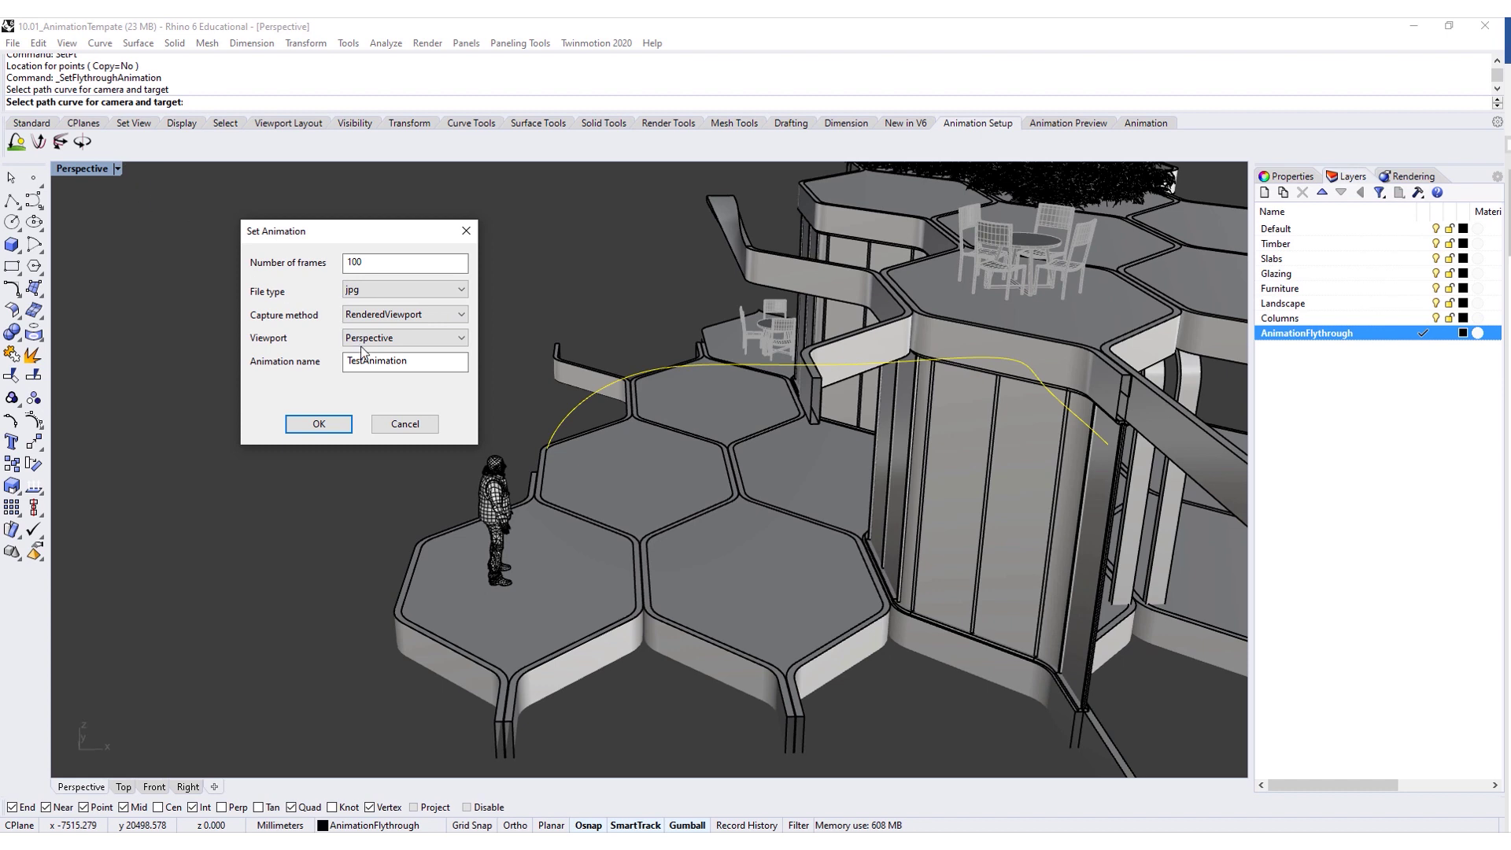
pyautogui.click(319, 424)
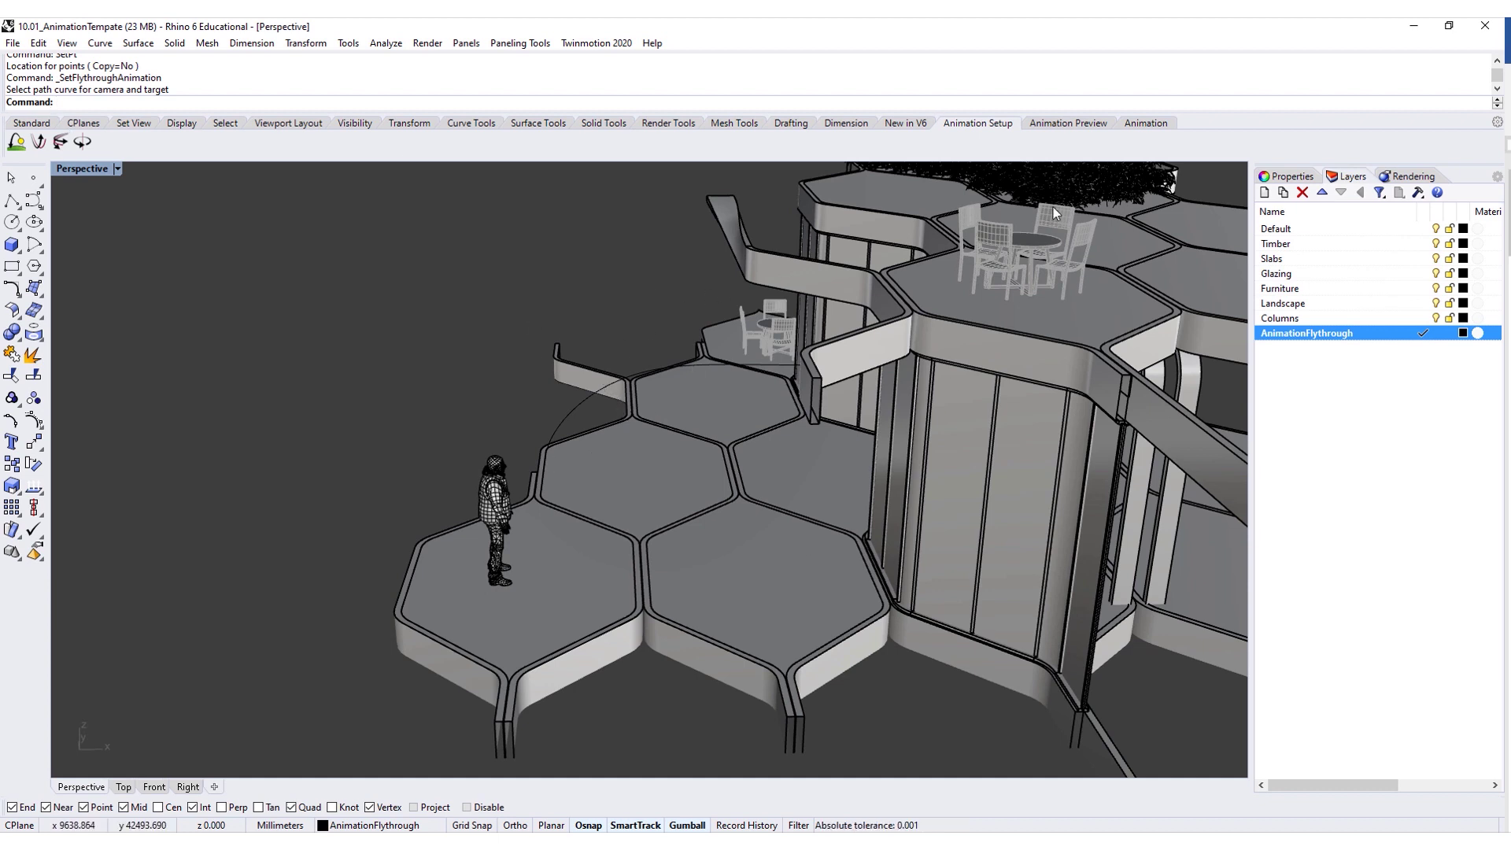
pyautogui.click(1064, 124)
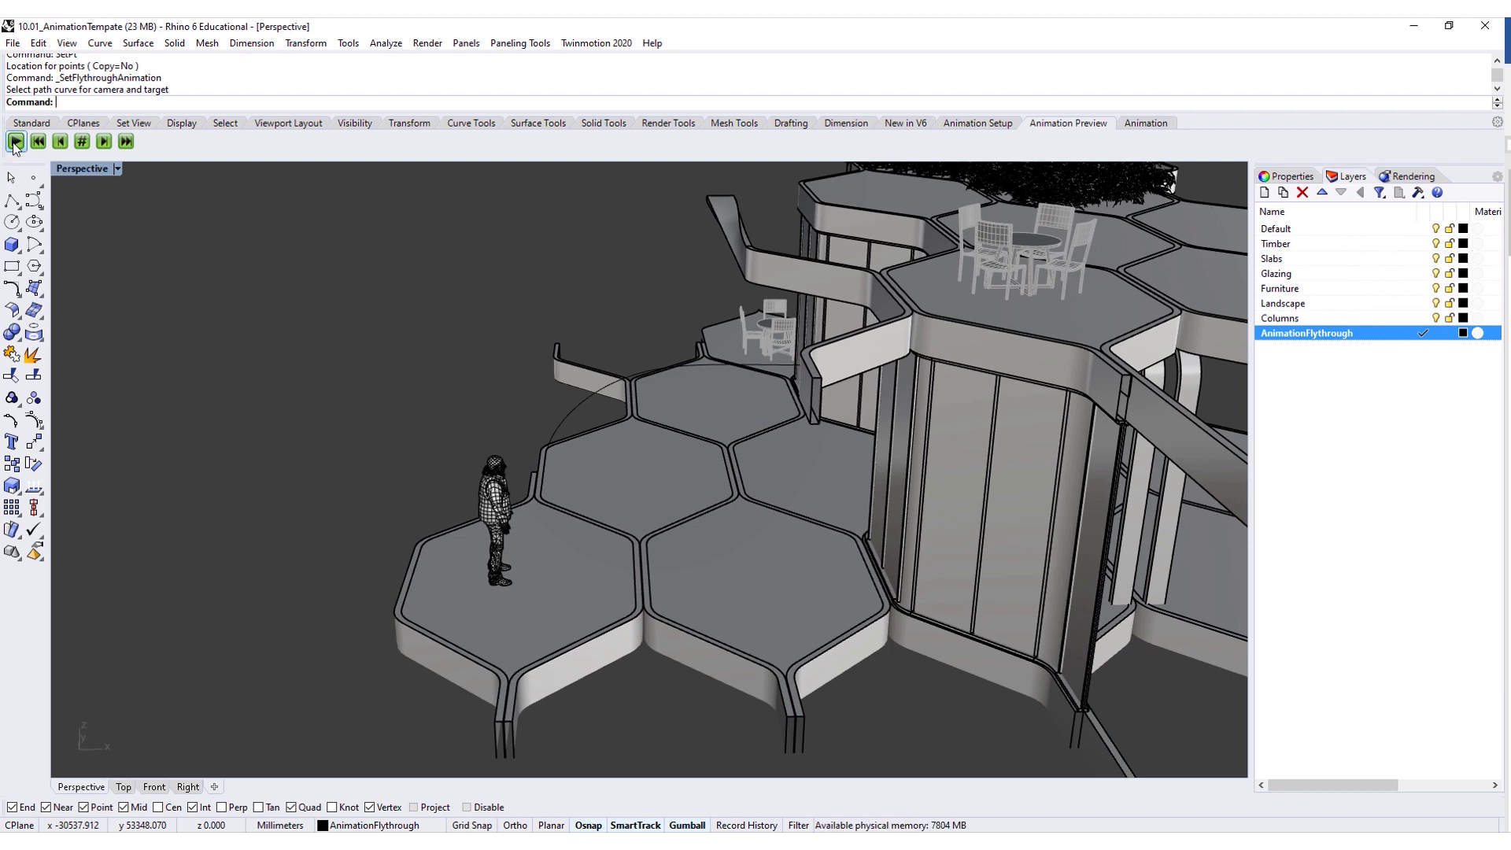
pyautogui.click(16, 143)
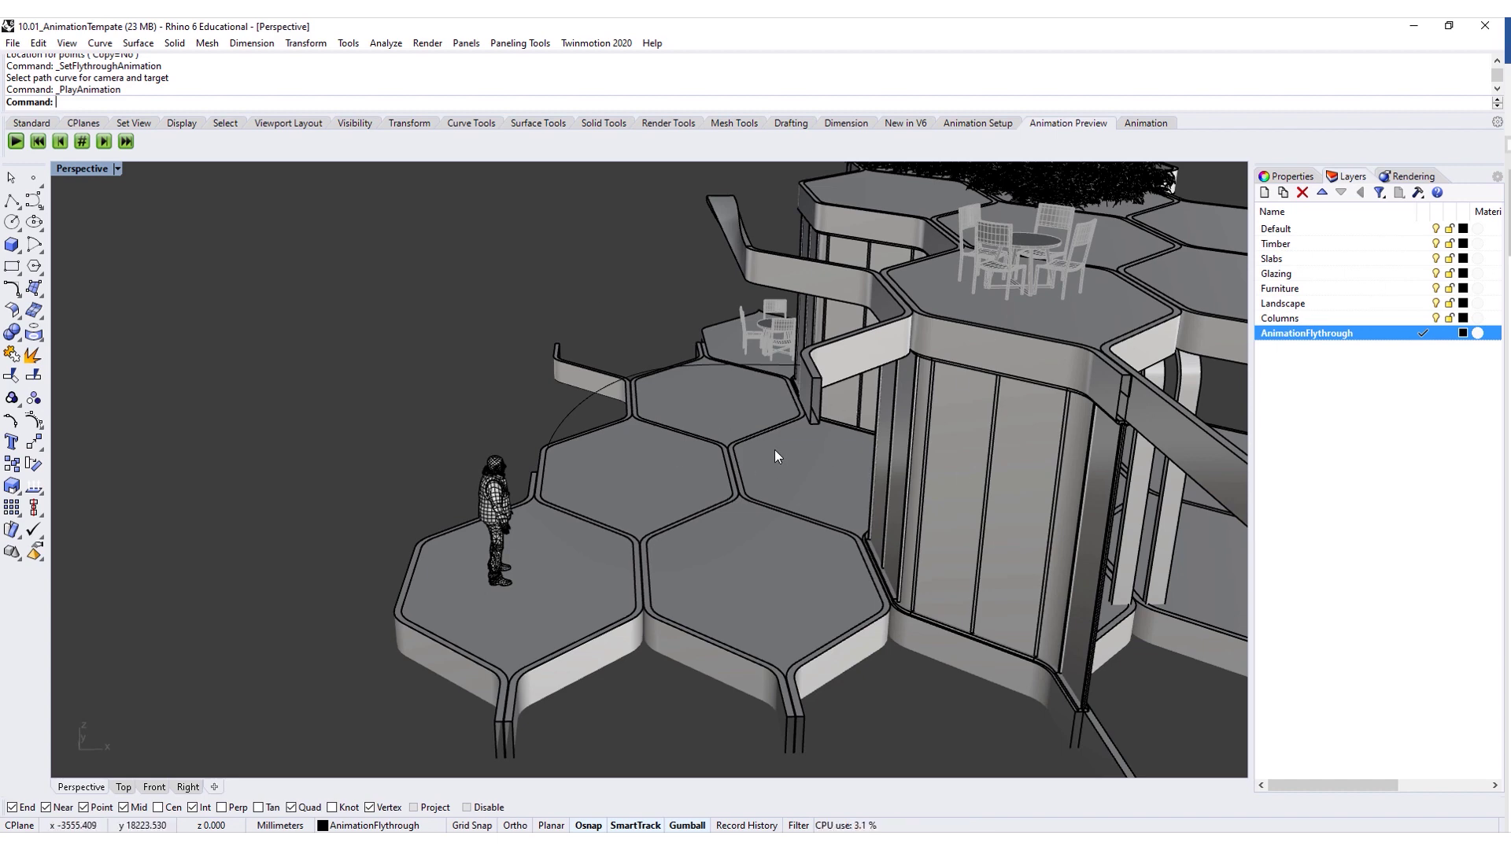
# - Set the Perspective viewport camera's lens length to 28
pyautogui.scroll(-6, 777, 451)
pyautogui.scroll(3, 1109, 224)
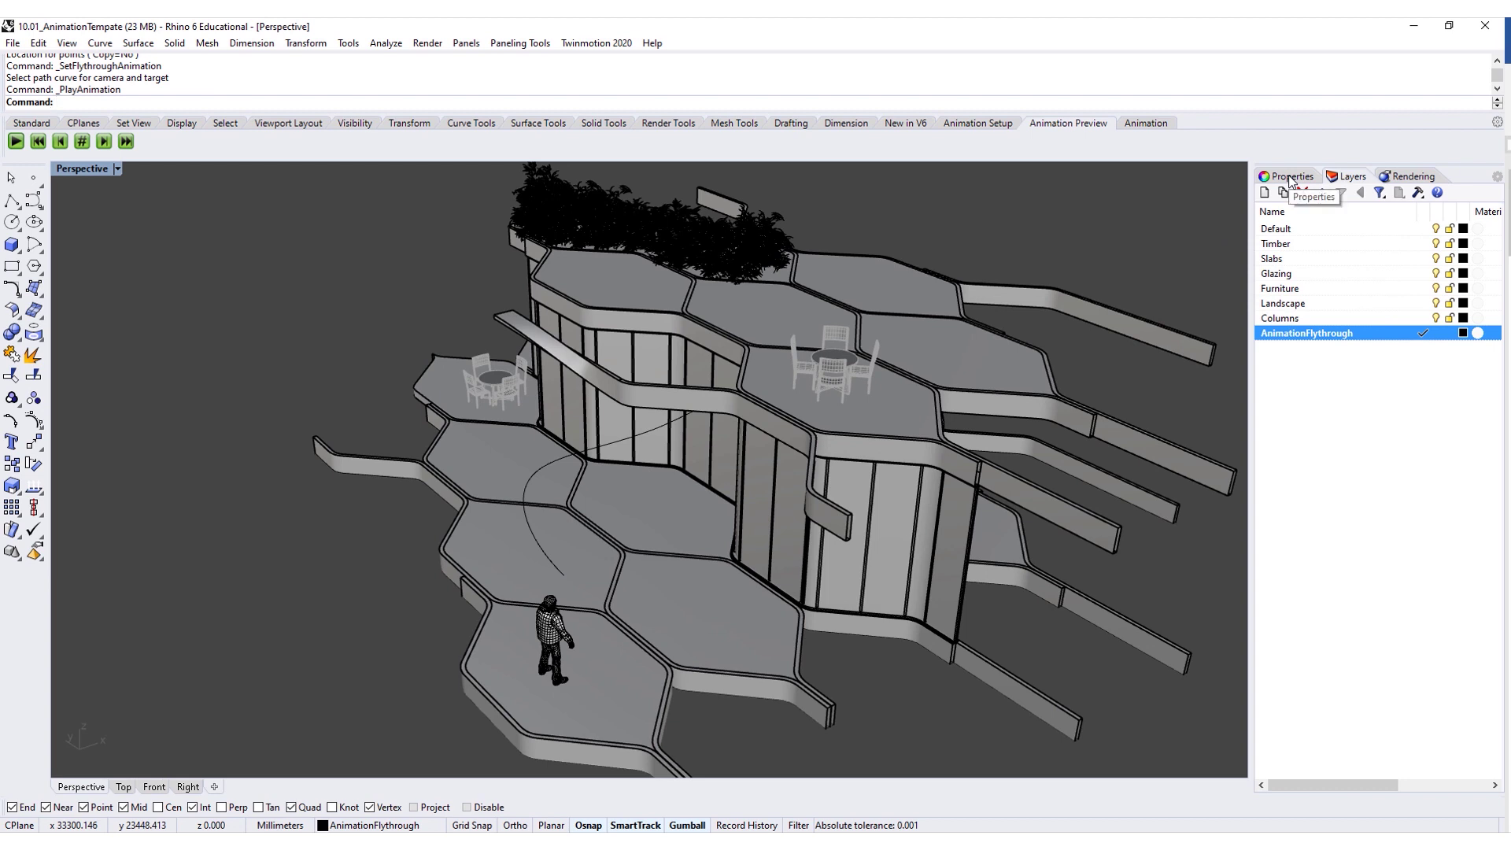
pyautogui.click(1291, 178)
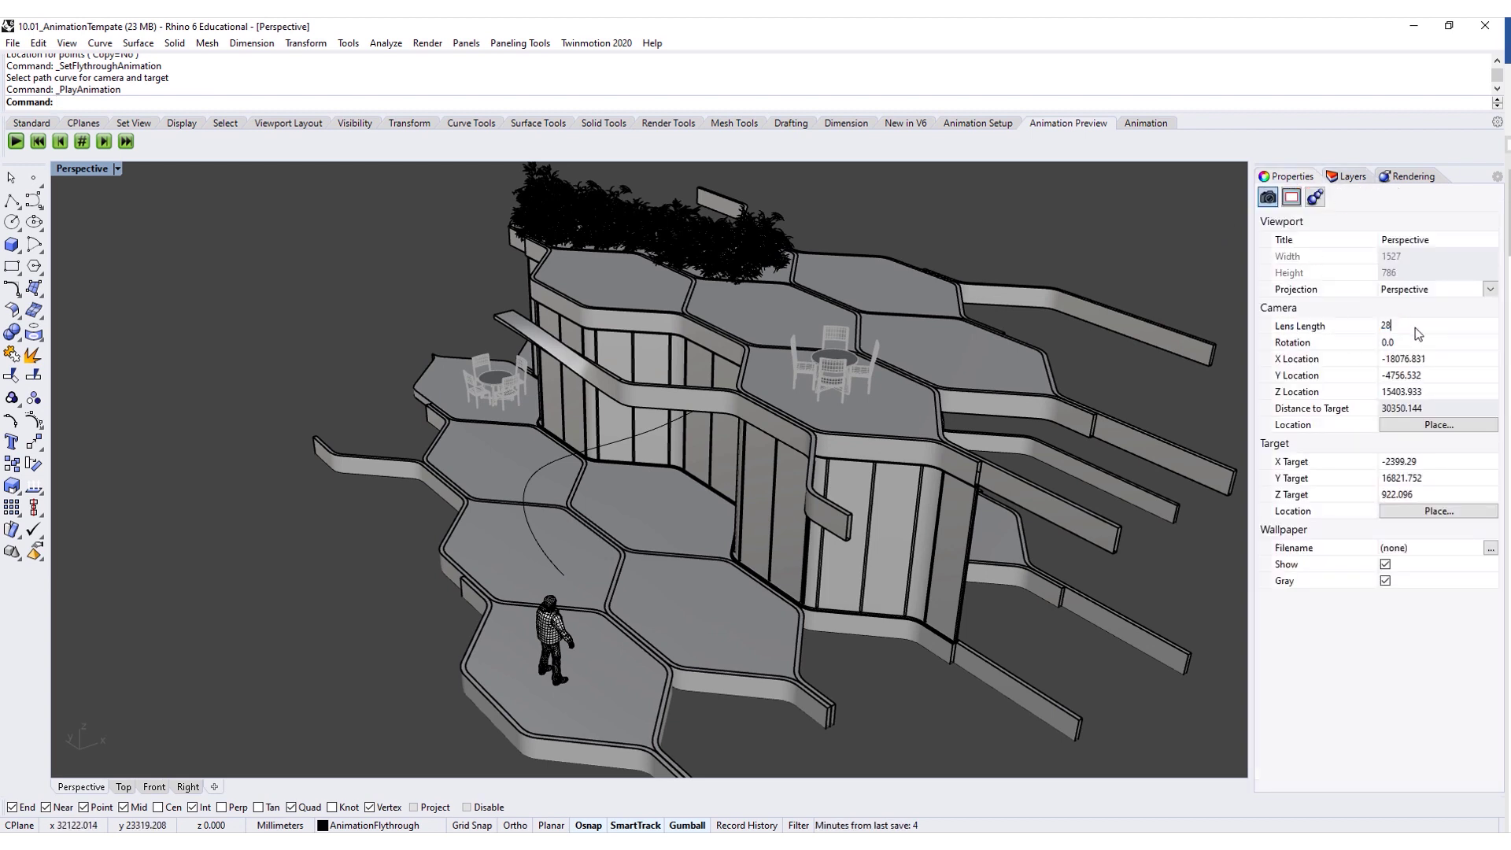
pyautogui.press('Return')
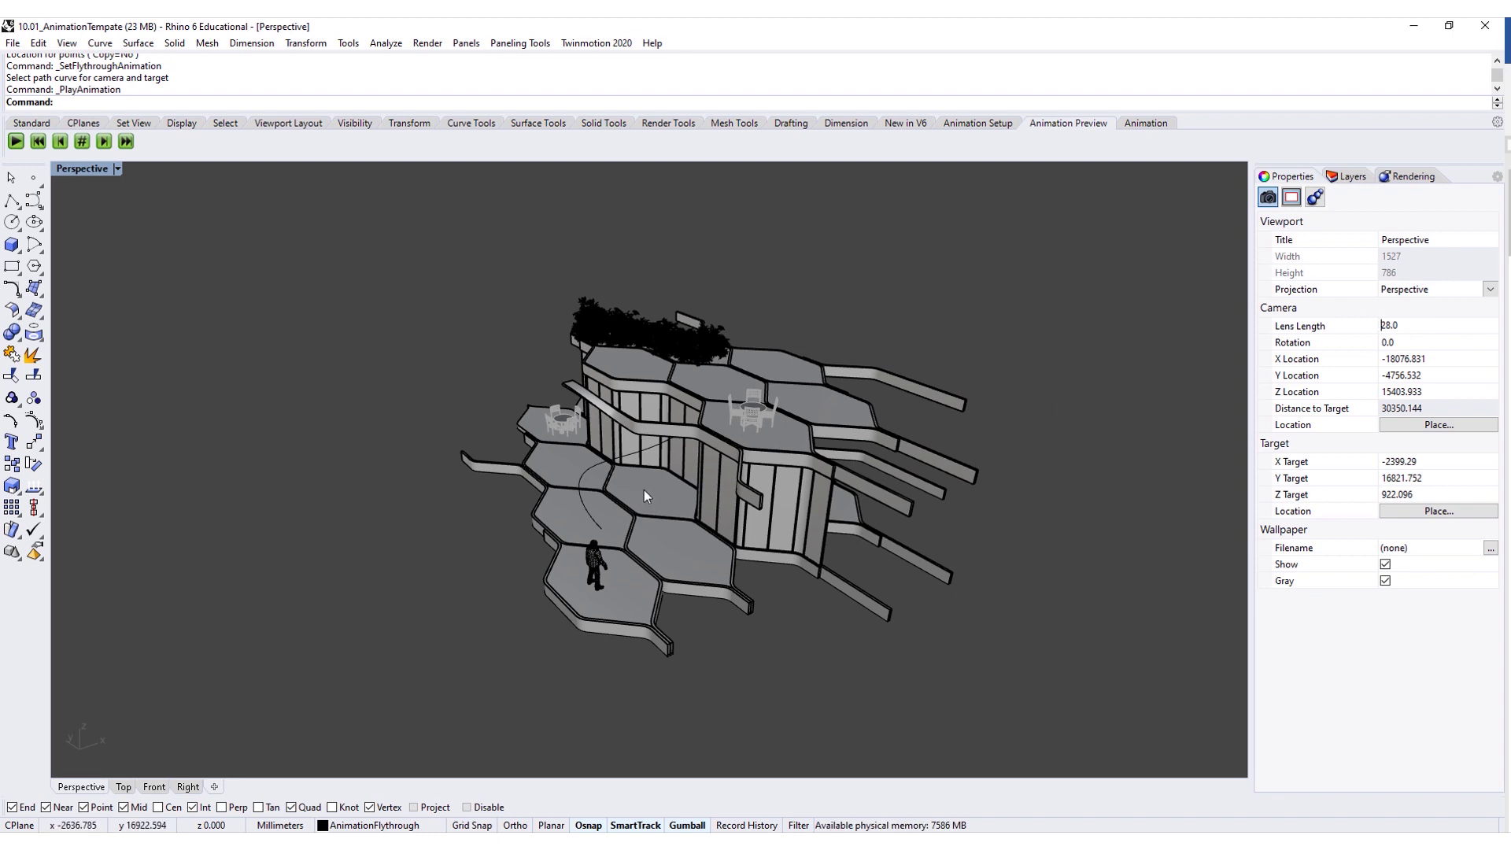
# - Define the flythrough animation again on the same path curve, keeping 100 jpg frames and the name TestAnimation, and play its preview
pyautogui.click(982, 126)
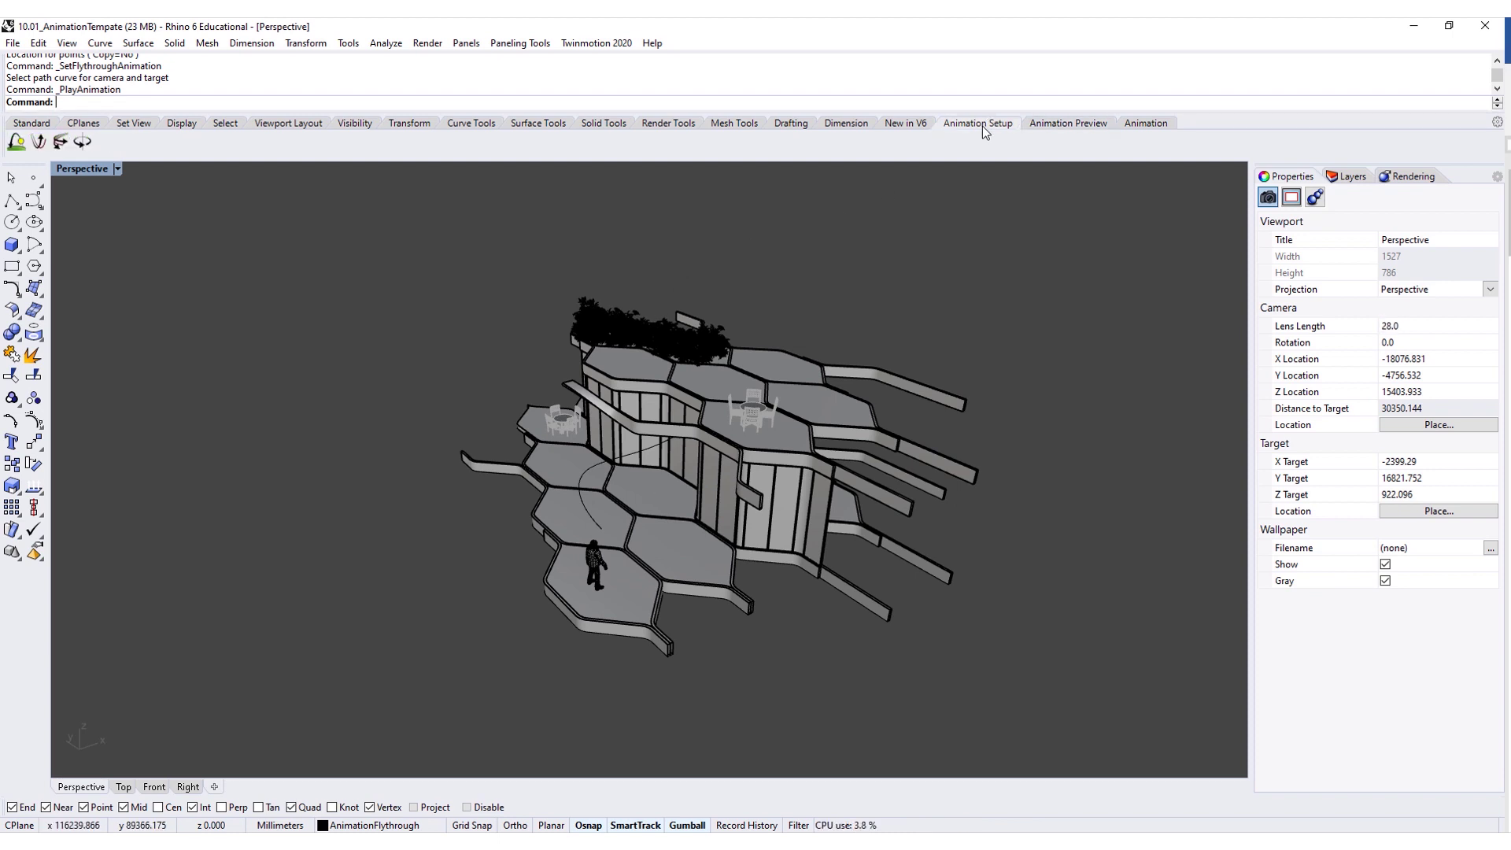
pyautogui.click(39, 142)
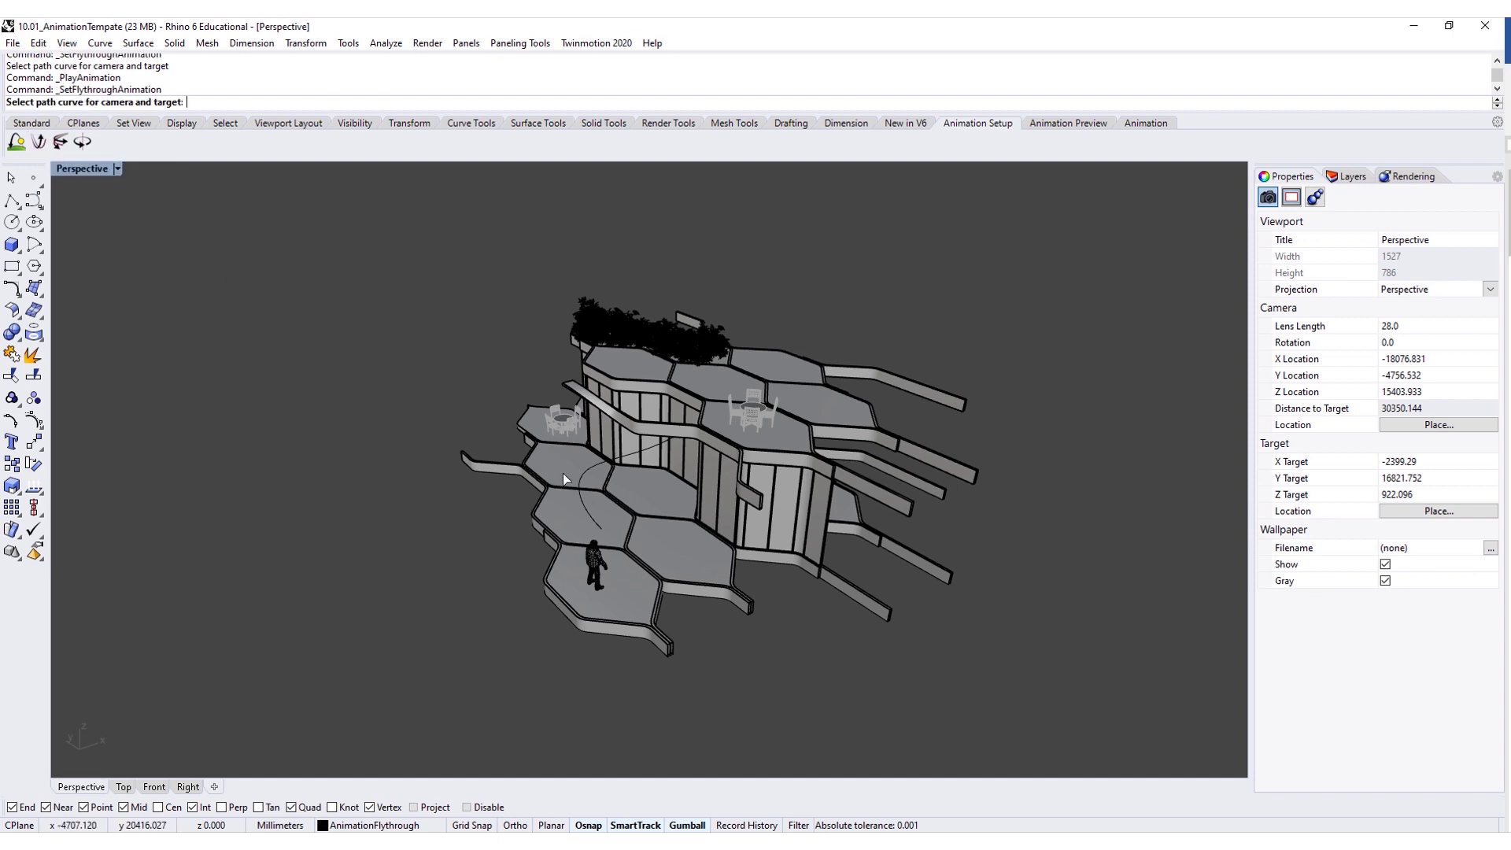
pyautogui.click(583, 512)
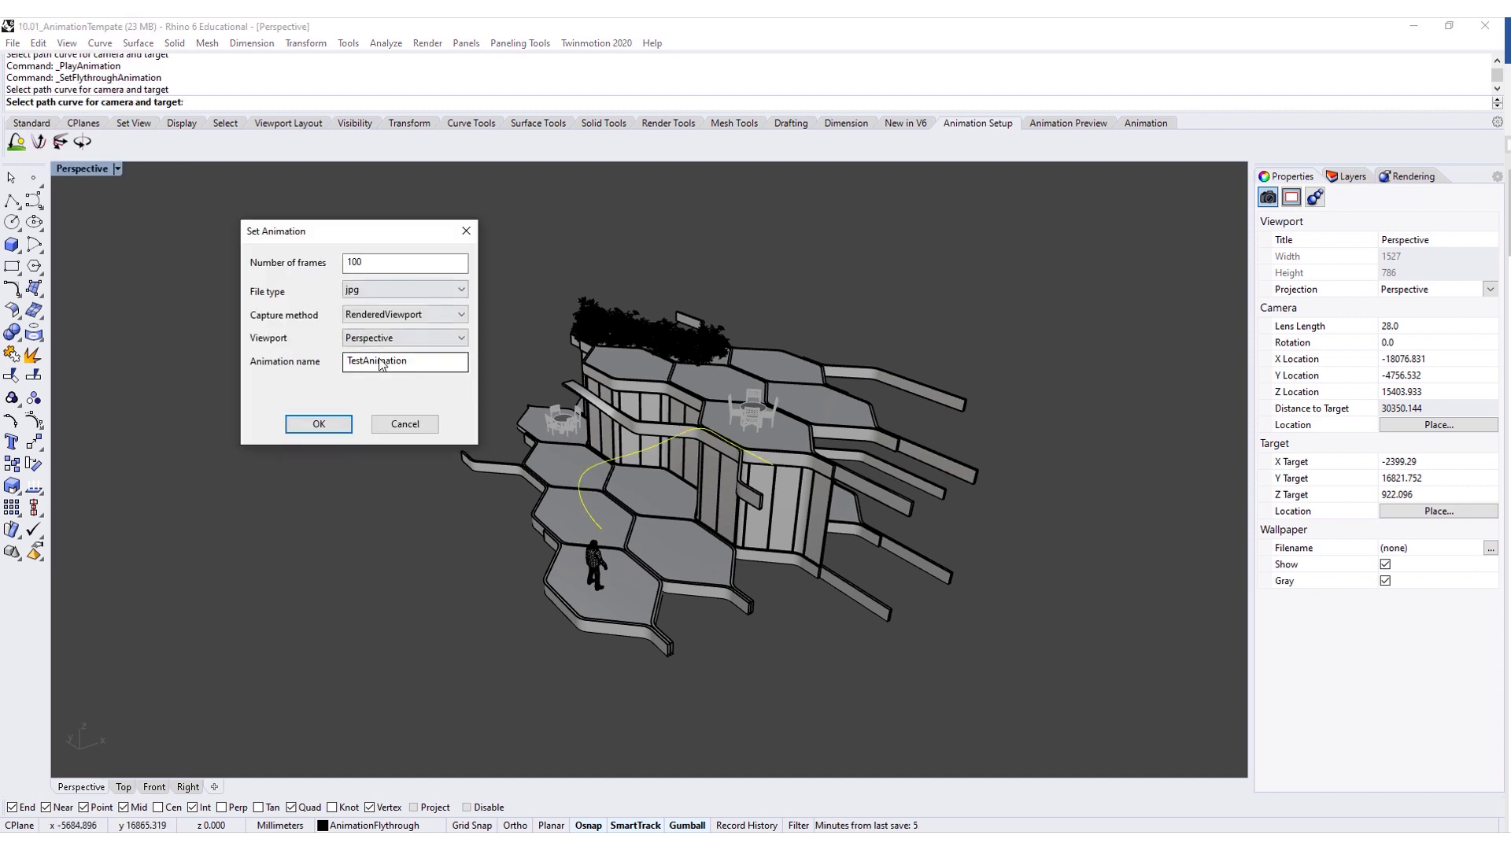
pyautogui.click(318, 423)
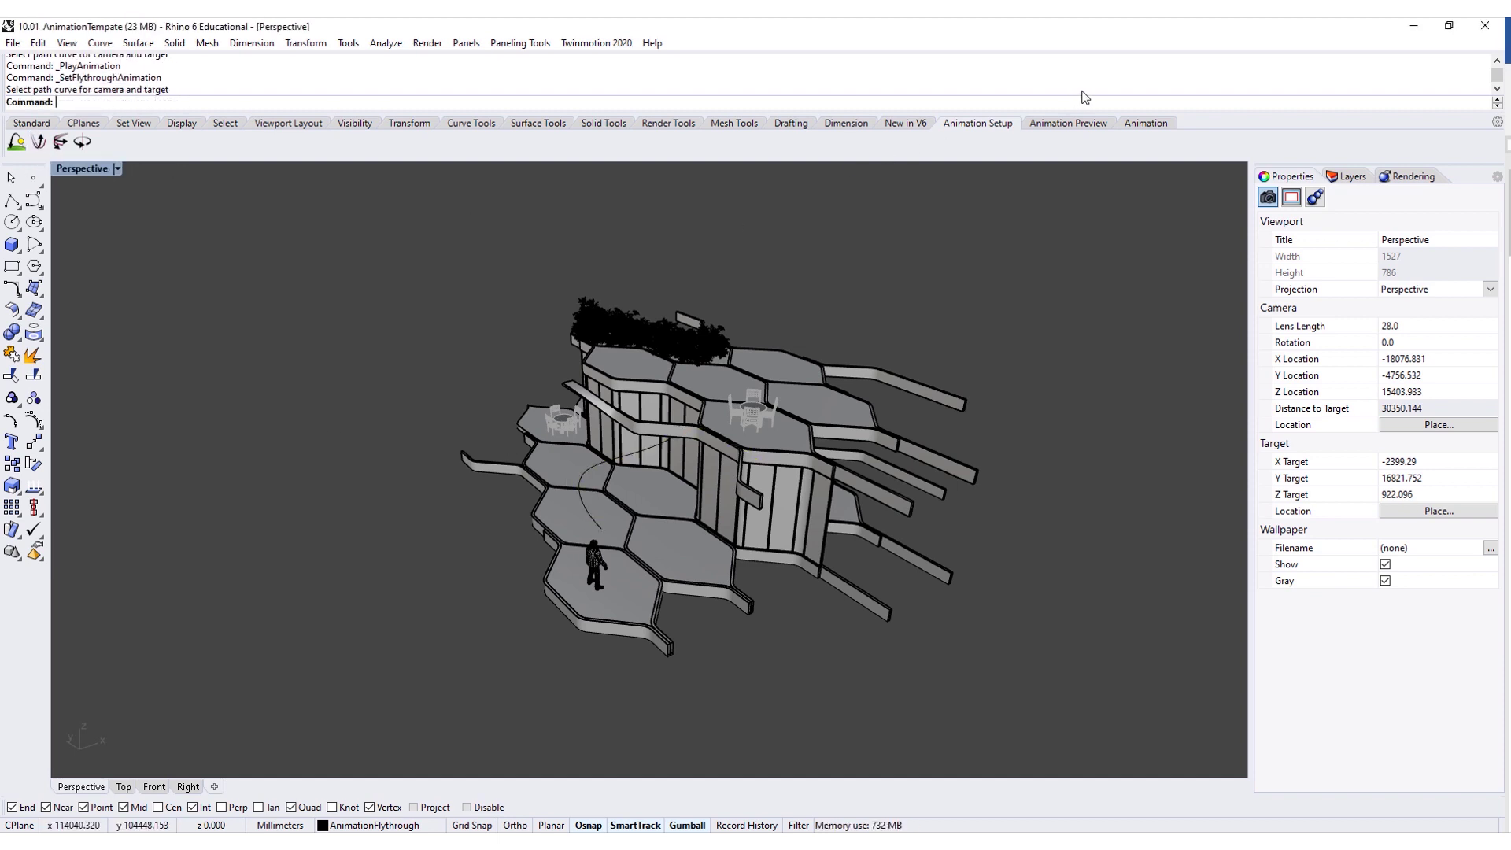
pyautogui.click(1067, 123)
pyautogui.click(15, 142)
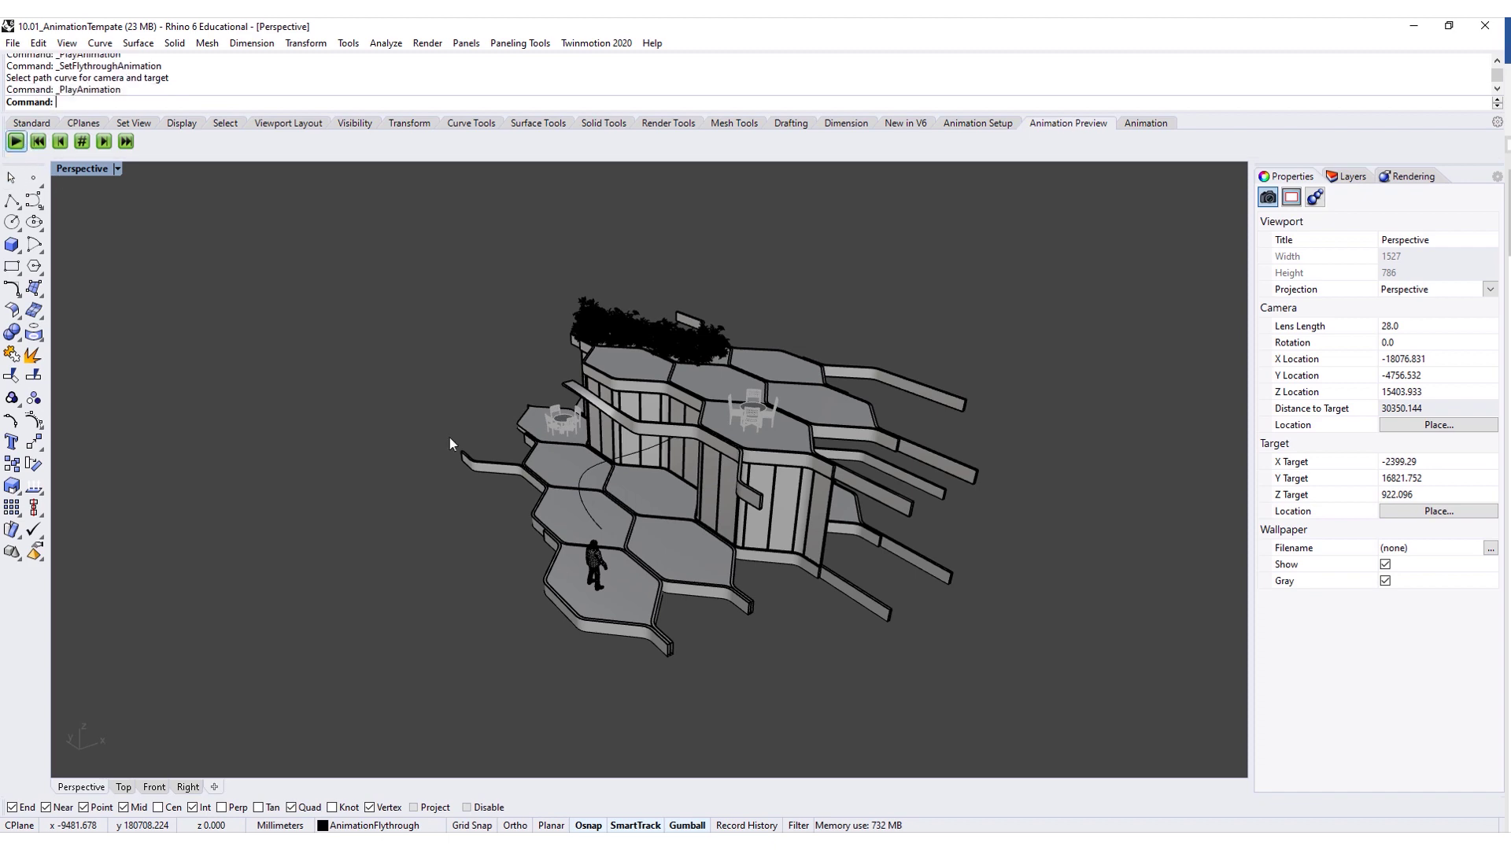
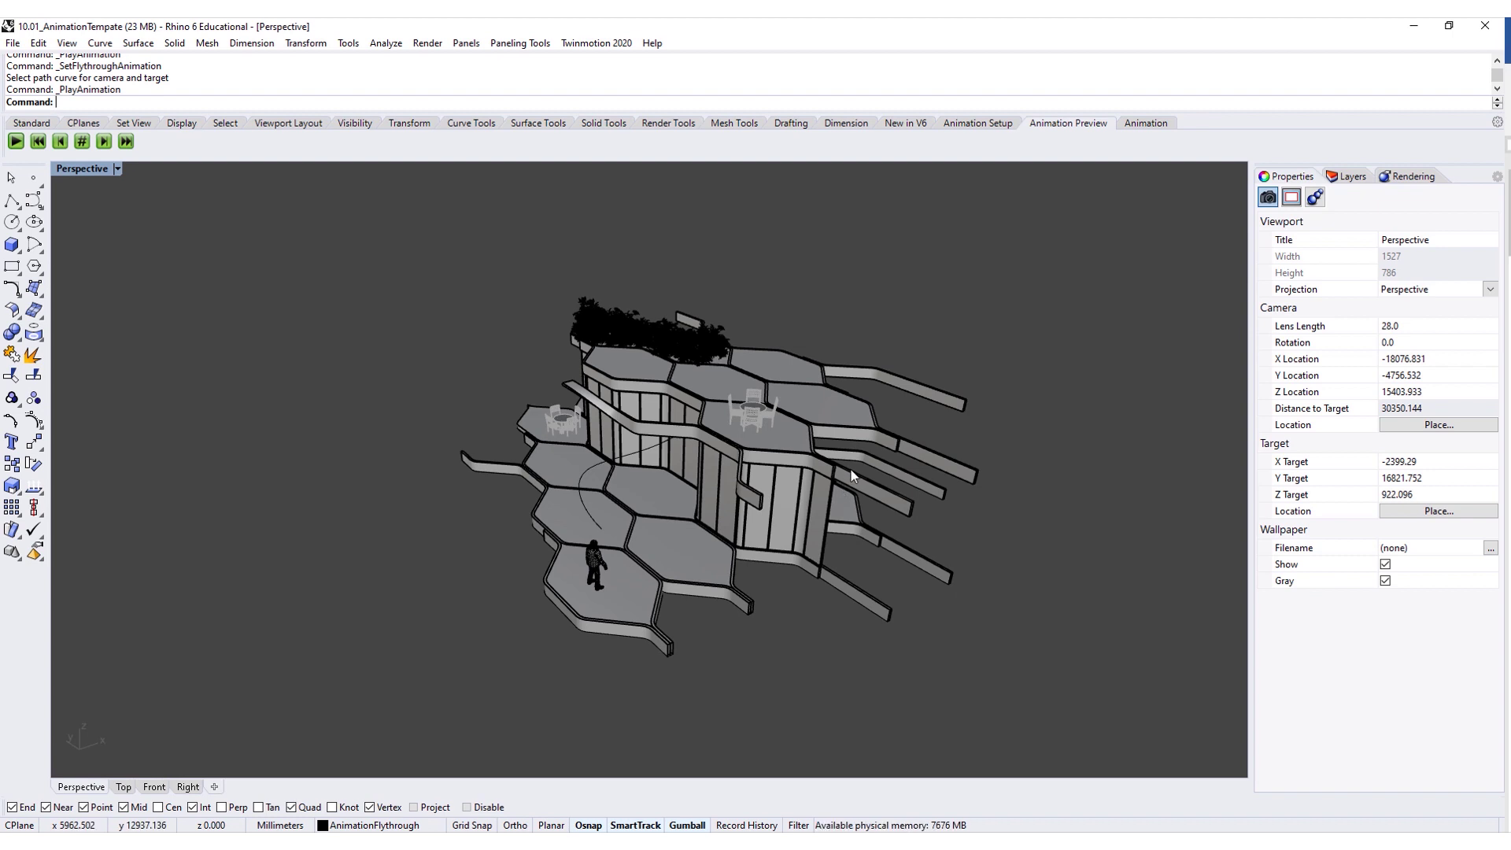
# - Start RecordAnimation and browse its target folder to the Animation folder inside Documents
pyautogui.click(1146, 126)
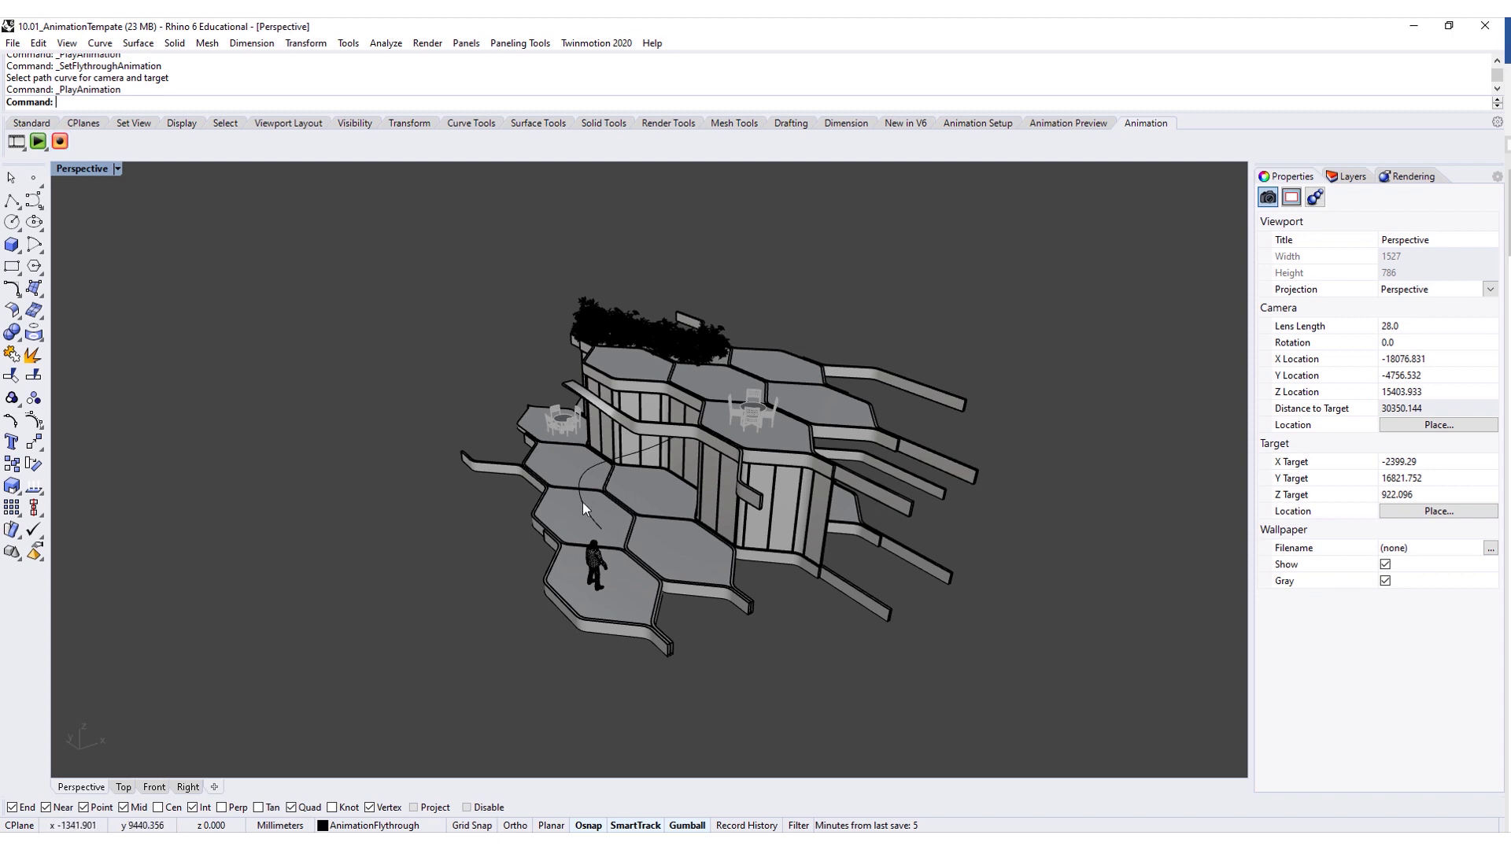
pyautogui.click(61, 142)
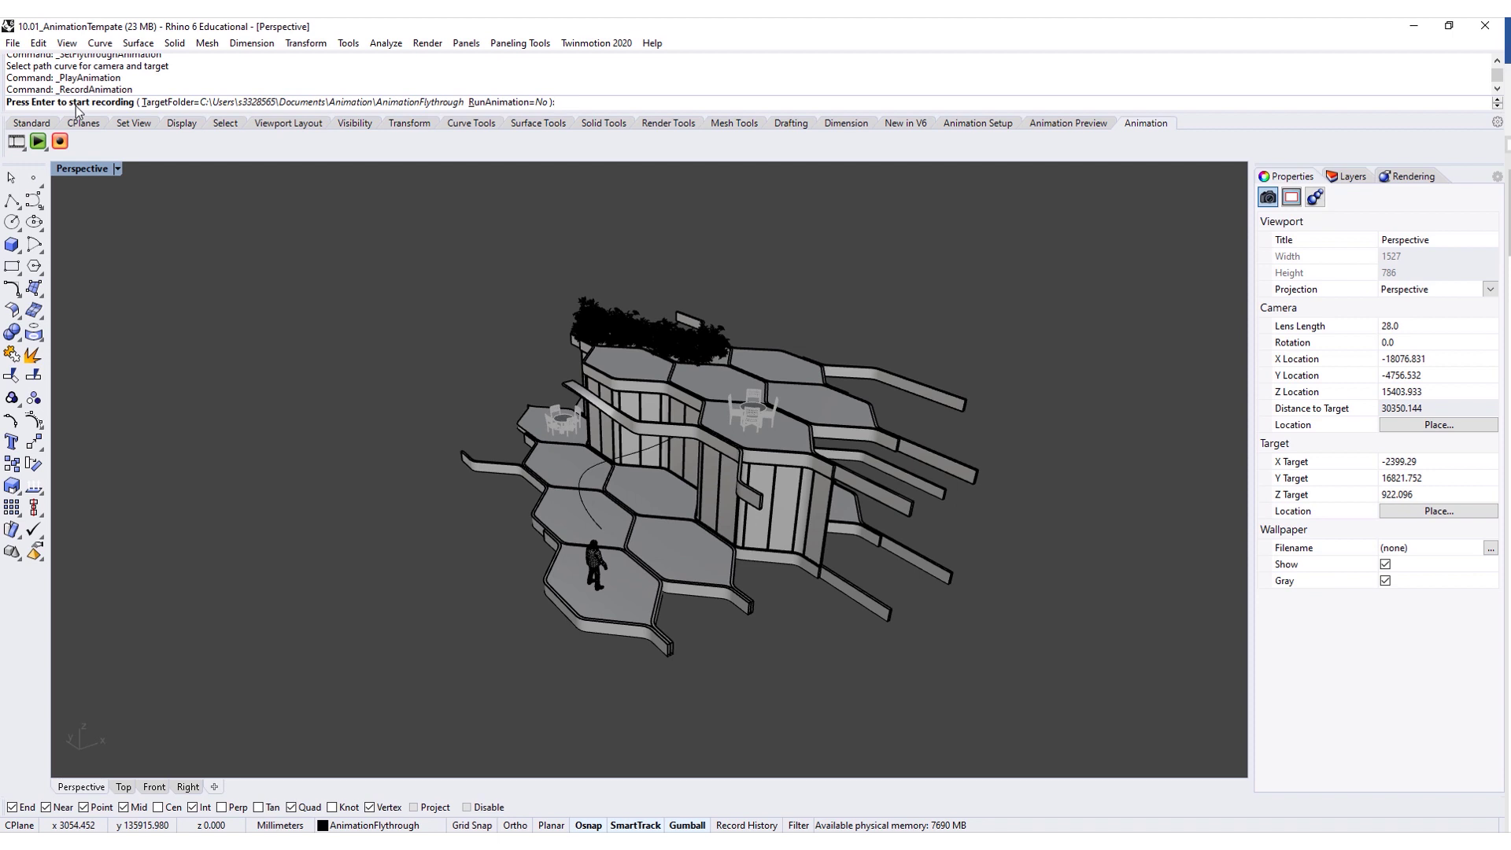
pyautogui.click(267, 105)
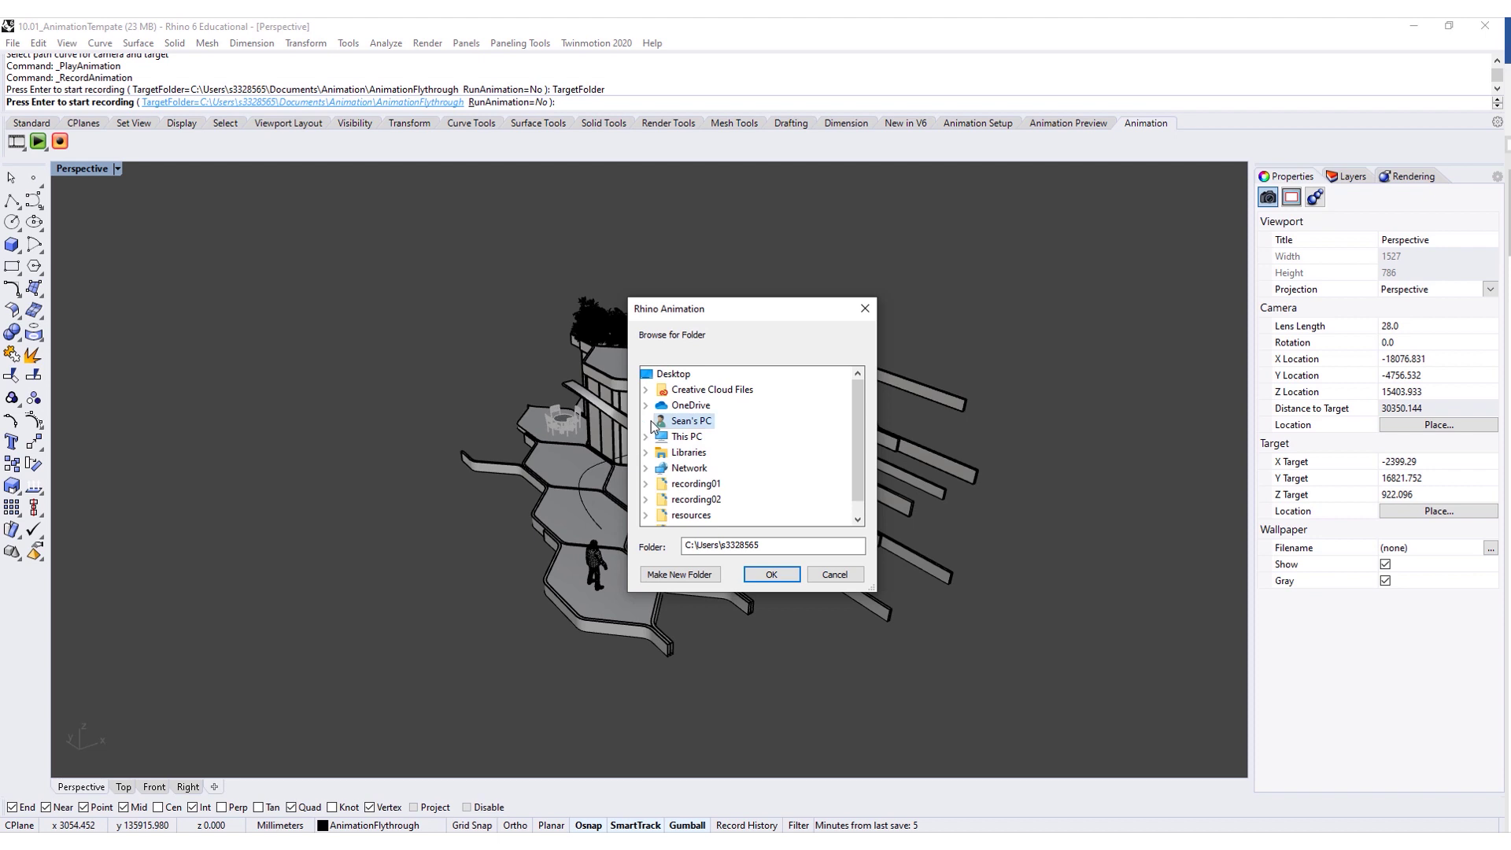
pyautogui.click(647, 421)
pyautogui.click(647, 374)
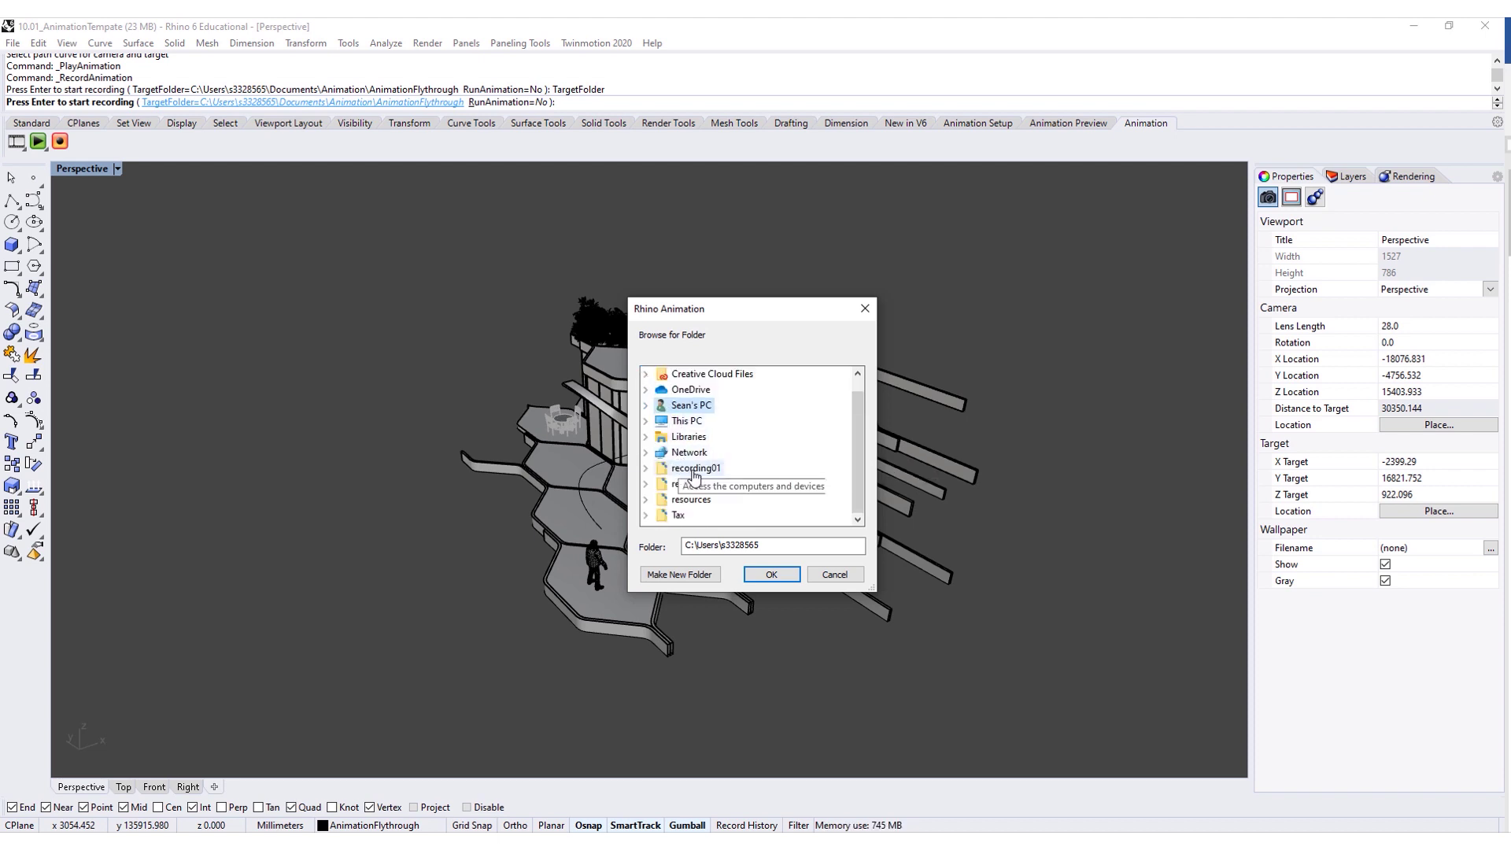
pyautogui.scroll(1, 690, 472)
pyautogui.click(678, 437)
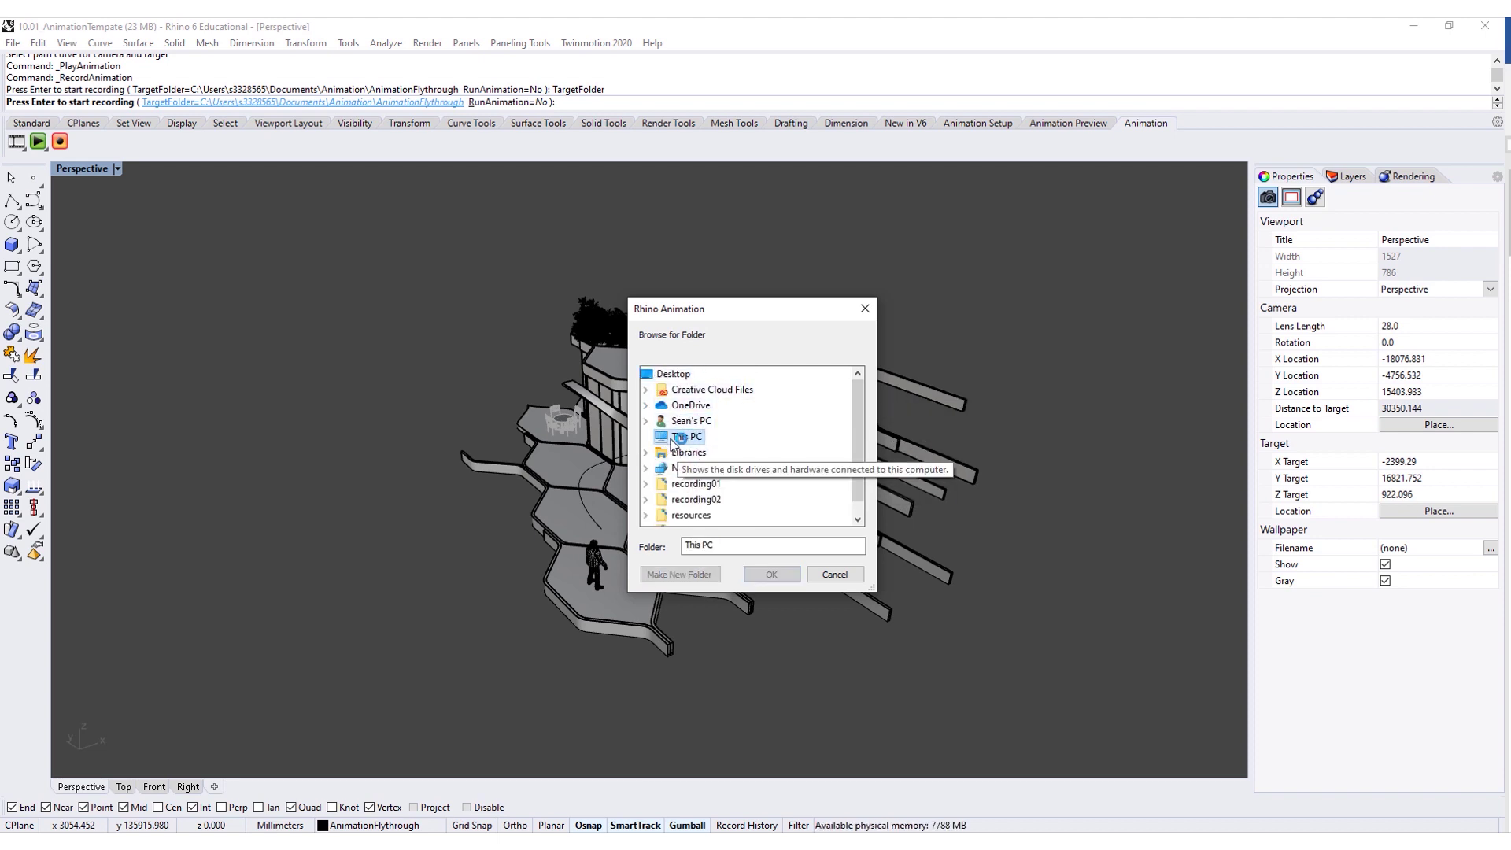
pyautogui.doubleClick(675, 437)
pyautogui.doubleClick(712, 421)
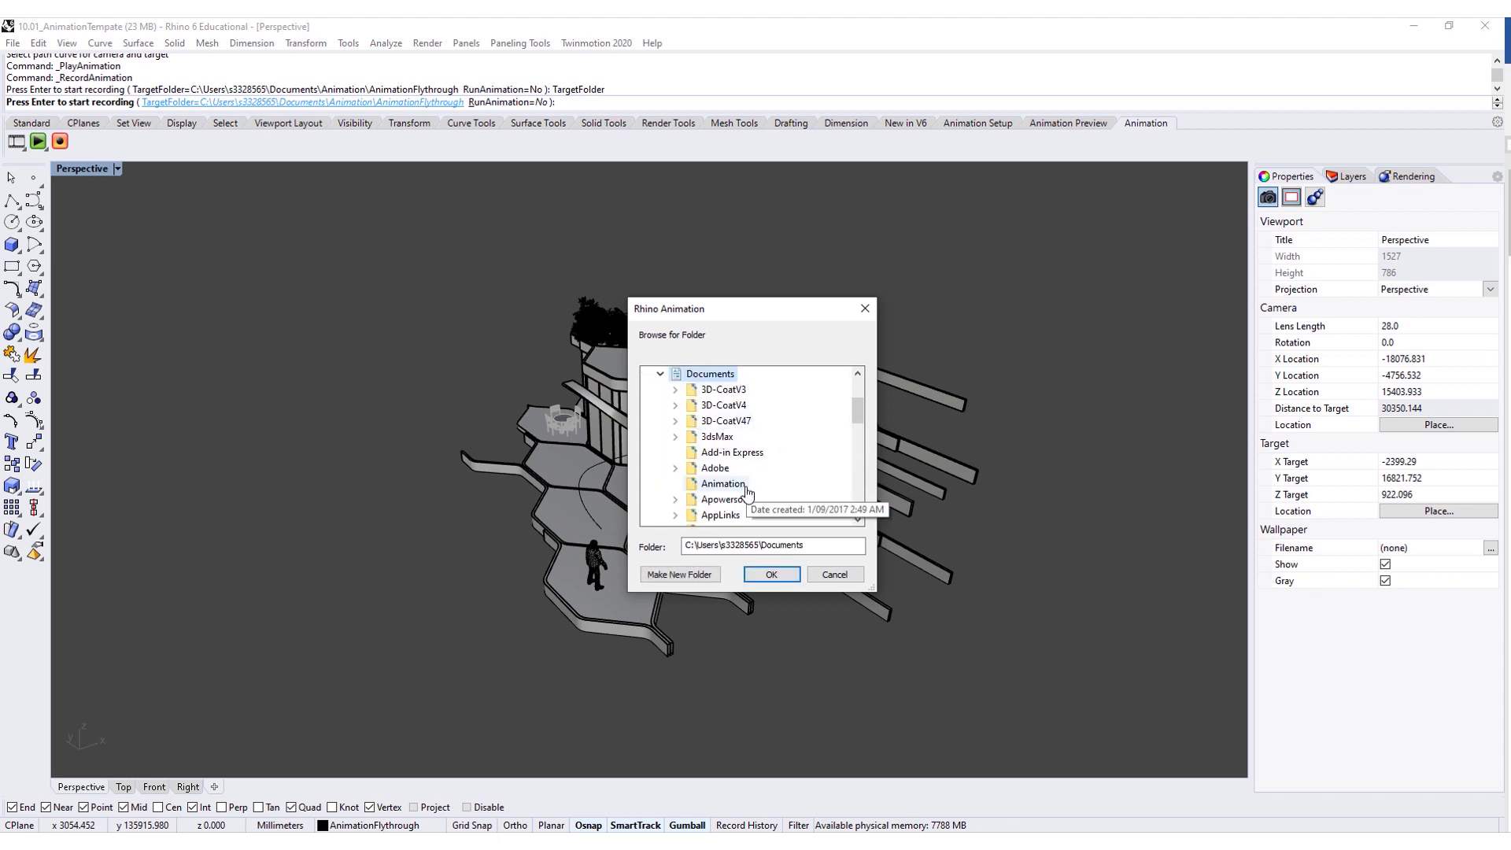
pyautogui.click(744, 485)
pyautogui.click(853, 545)
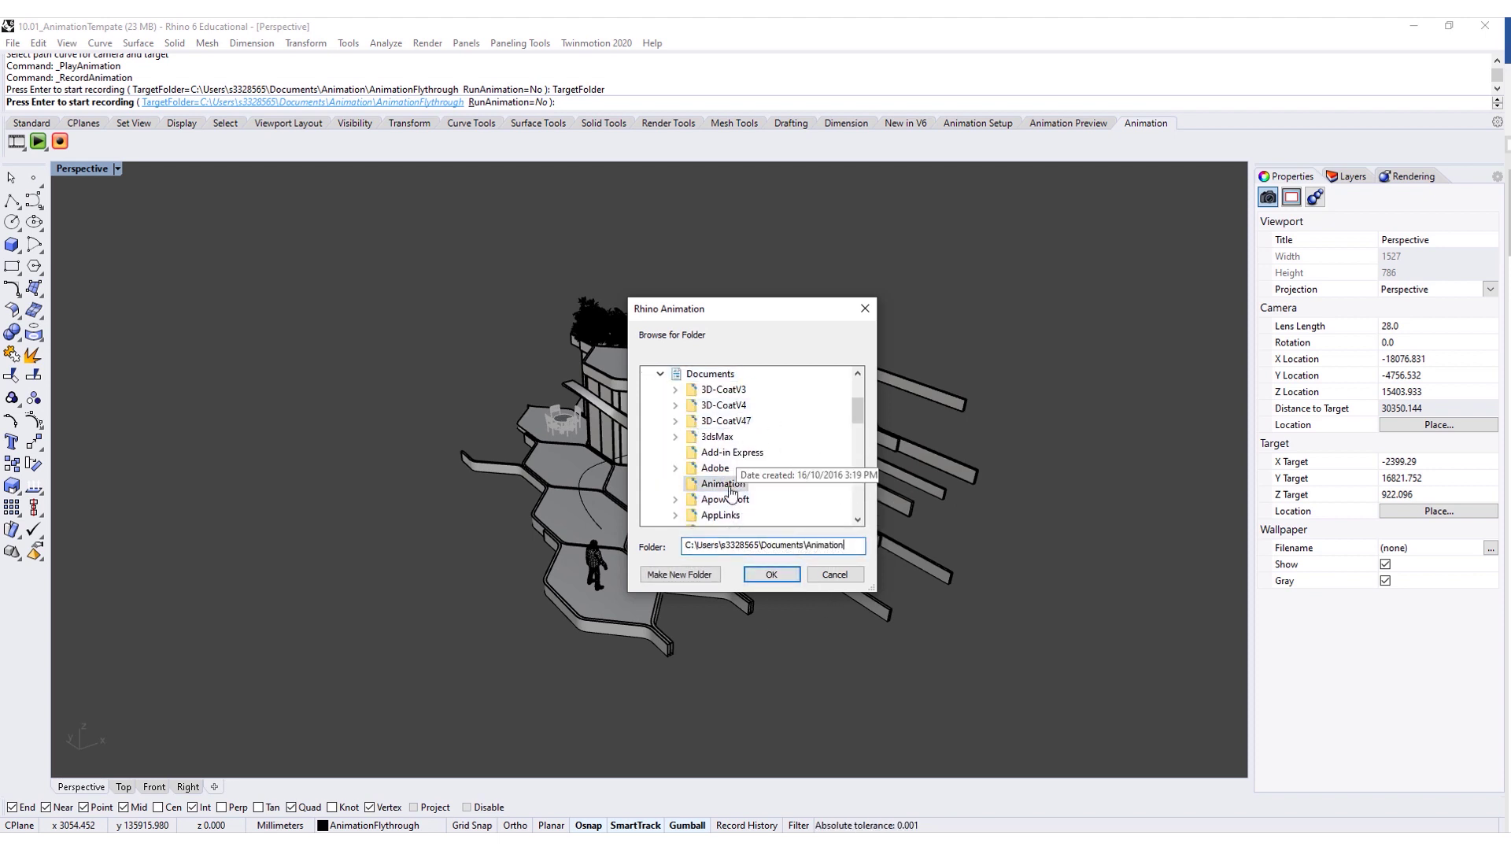
# - Create a new subfolder named Flythrough inside the Animation folder
pyautogui.click(679, 574)
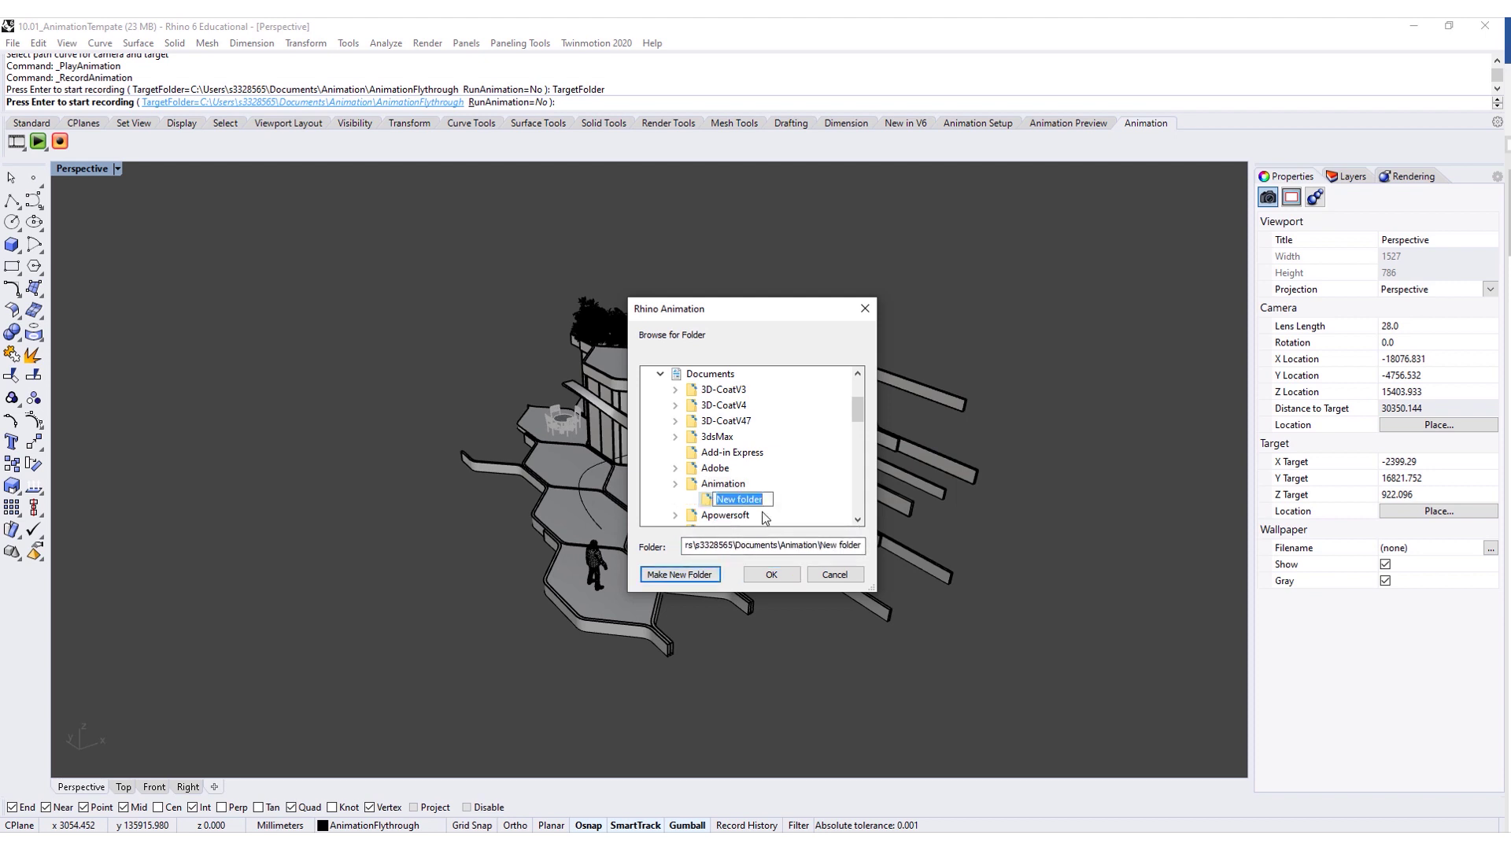
pyautogui.press('capslock')
pyautogui.write('F')
pyautogui.press('capslock')
pyautogui.write('lythrough')
pyautogui.press('Return')
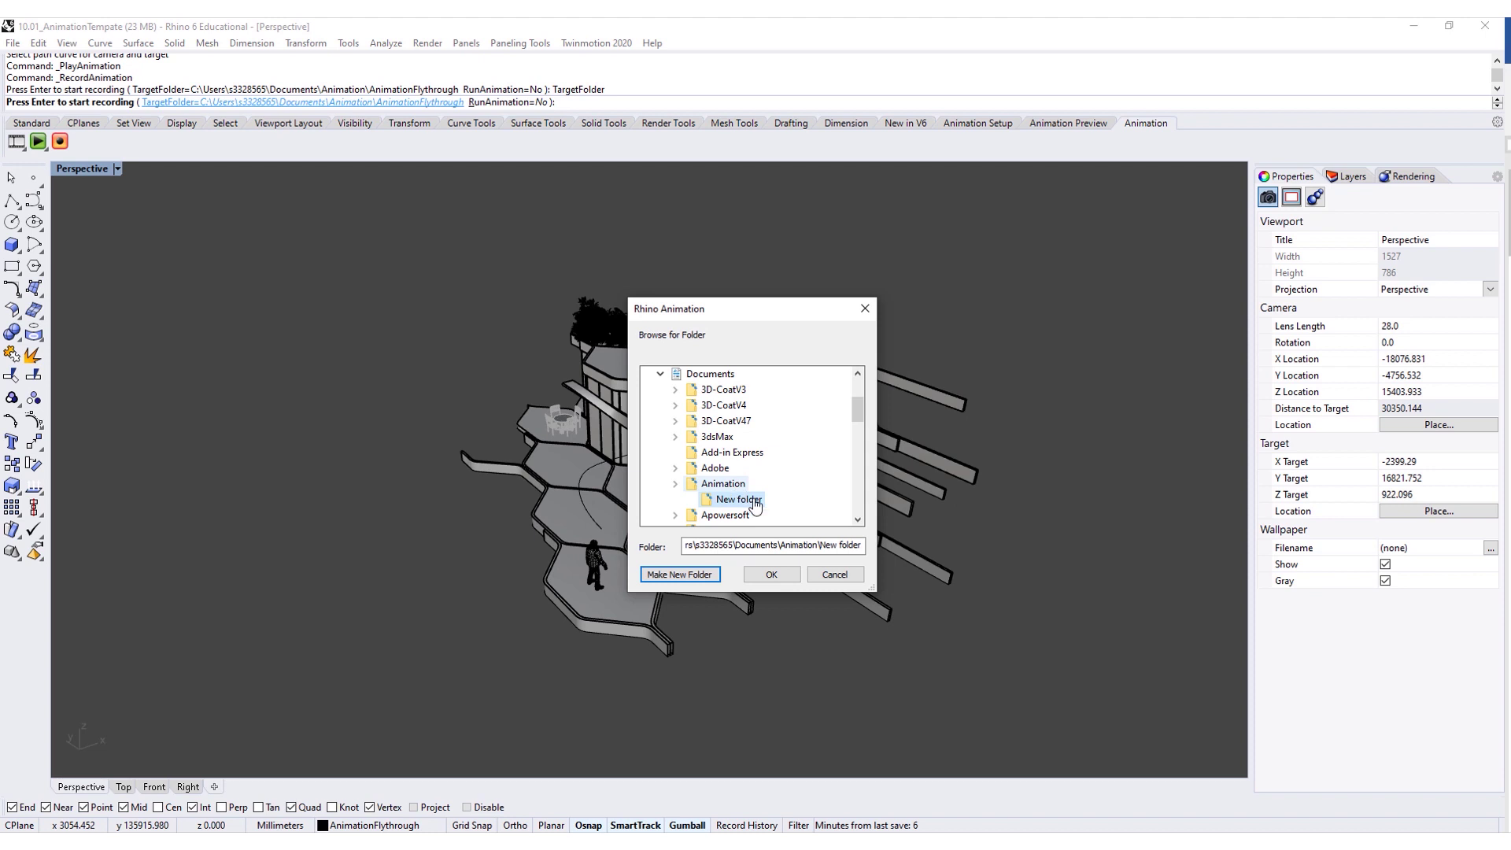
# - Choose the Flythrough subfolder as the target folder for the recorded frames
pyautogui.doubleClick(720, 468)
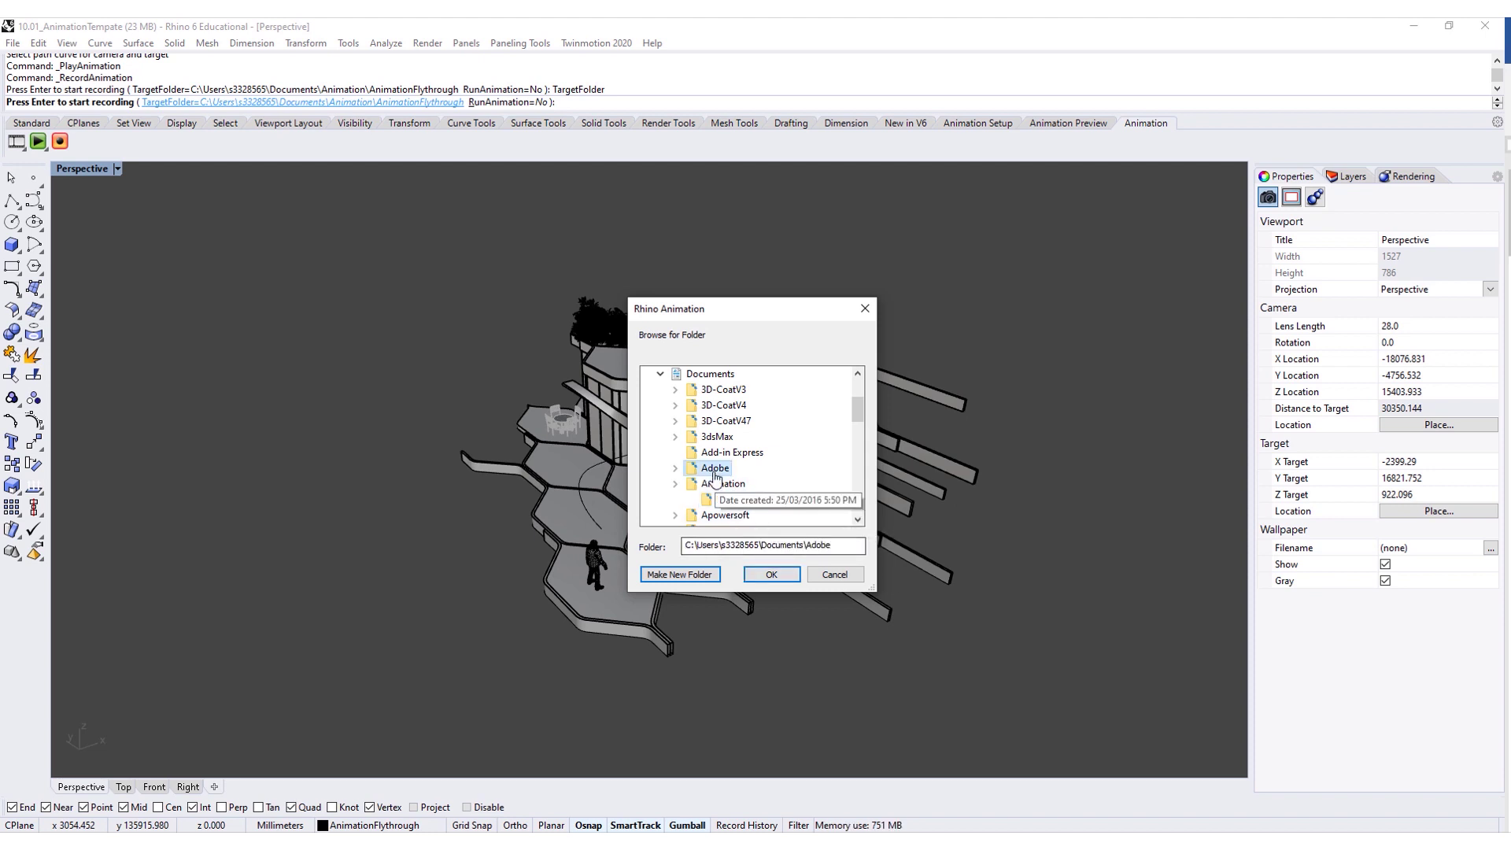
pyautogui.click(675, 390)
pyautogui.click(738, 421)
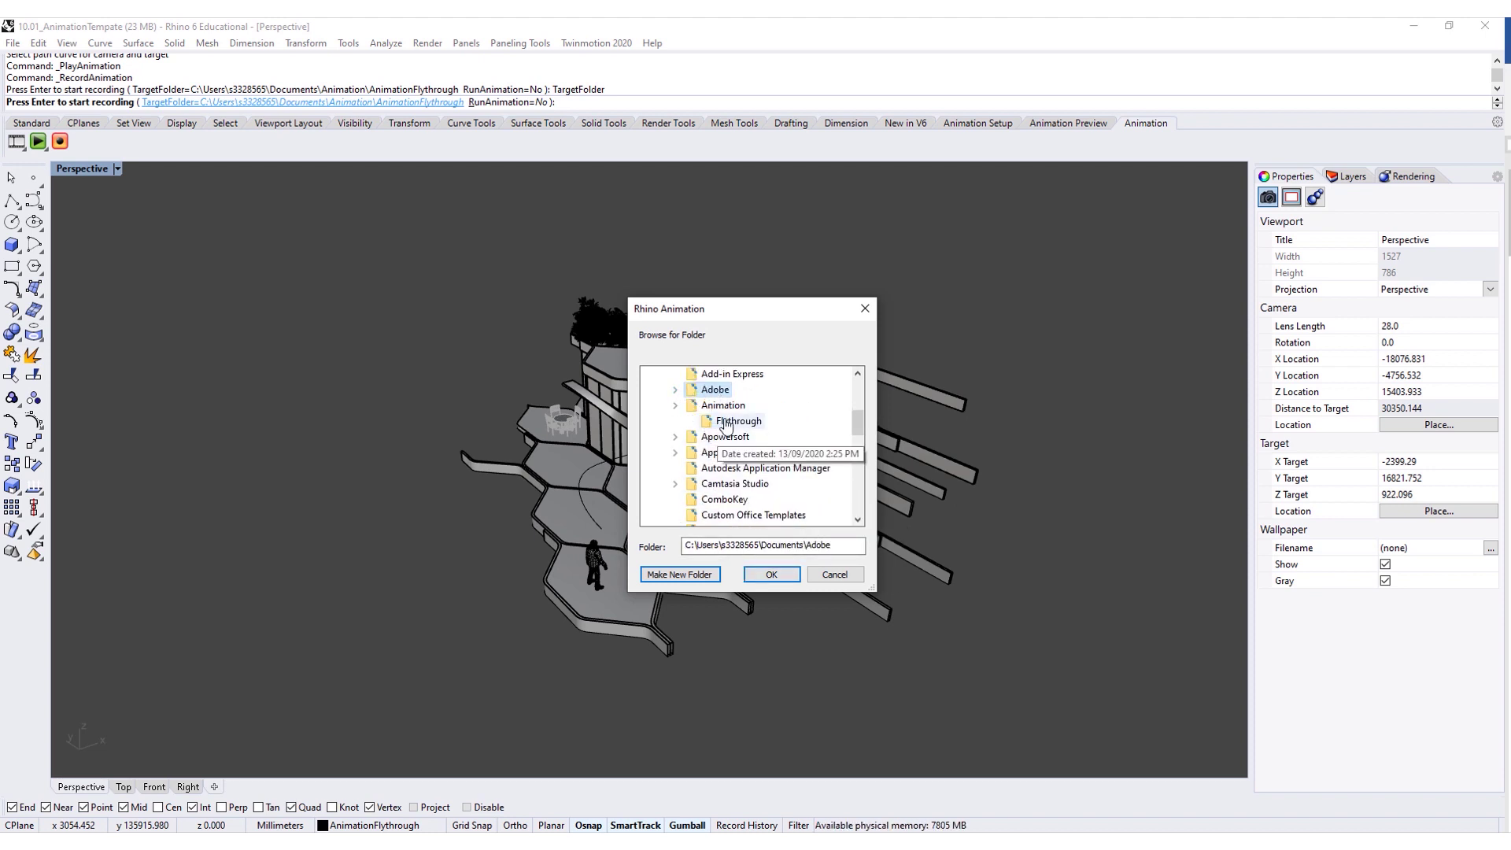
pyautogui.click(773, 575)
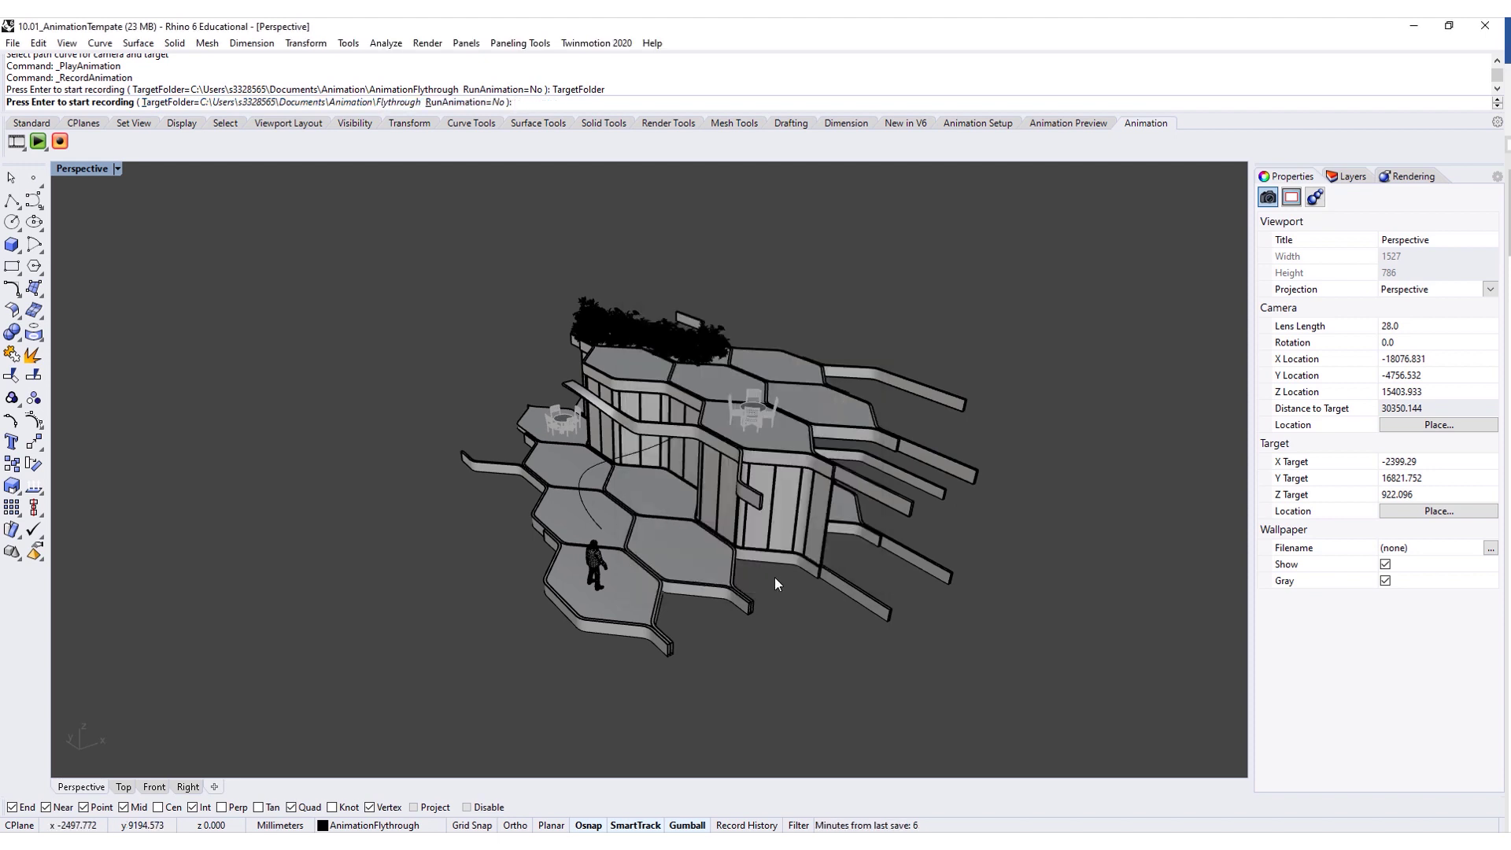
# - Set RunAnimation to Yes and record the flythrough animation
pyautogui.click(467, 104)
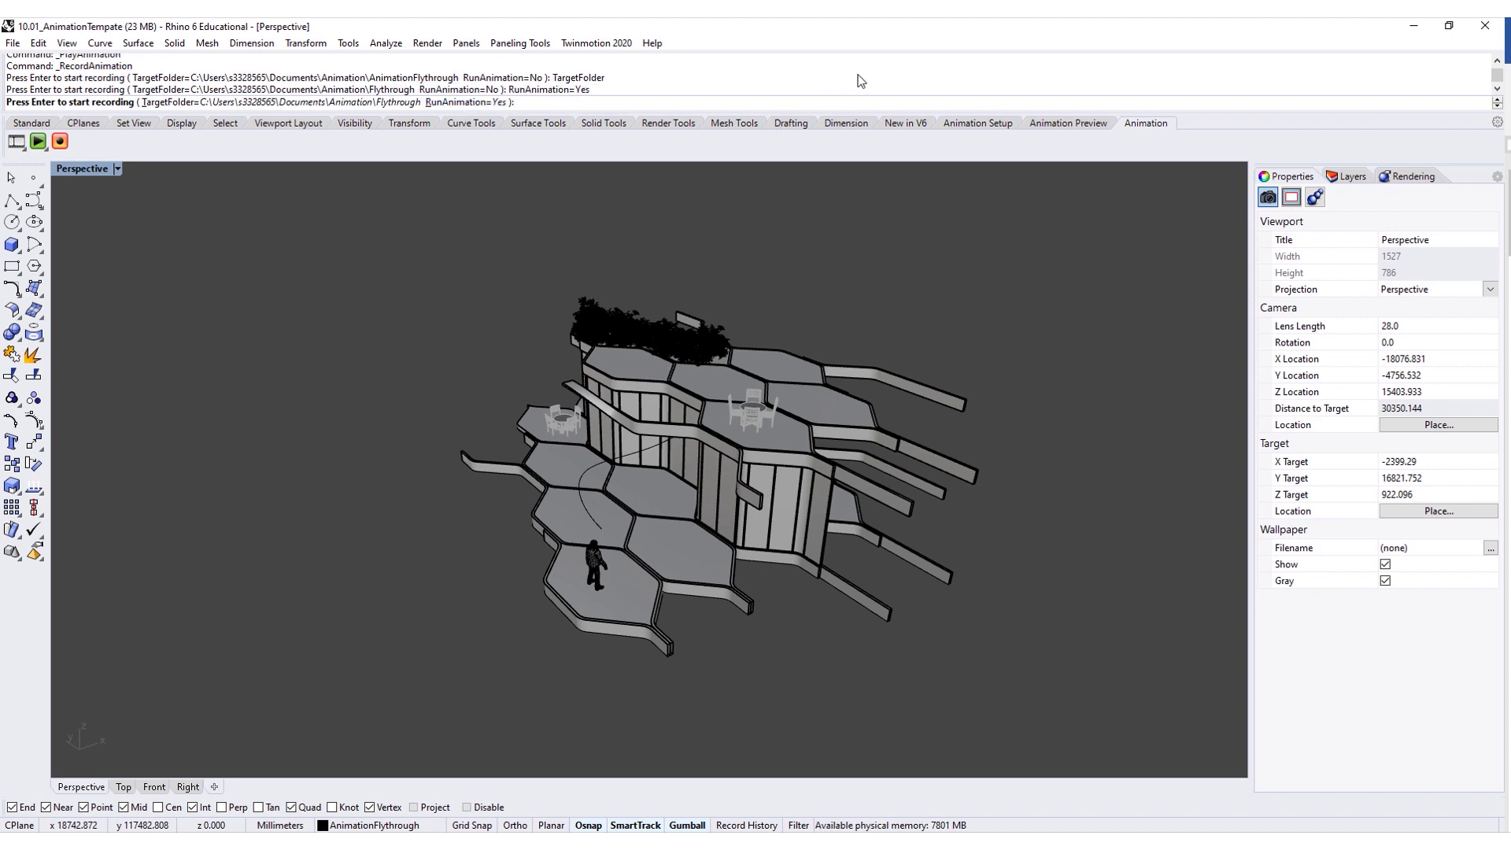
pyautogui.press('Return')
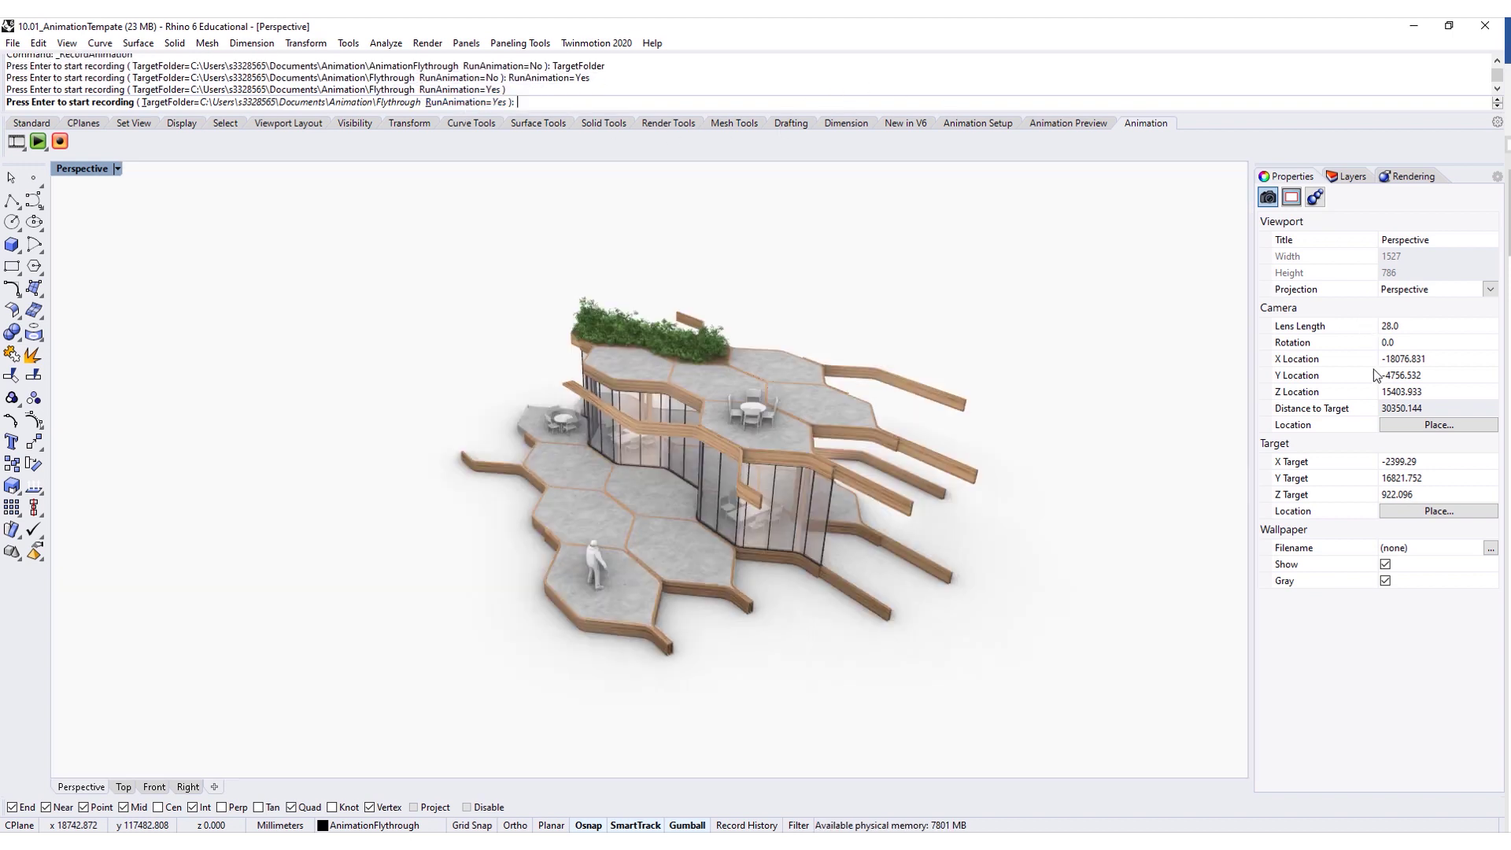
pyautogui.press('Return')
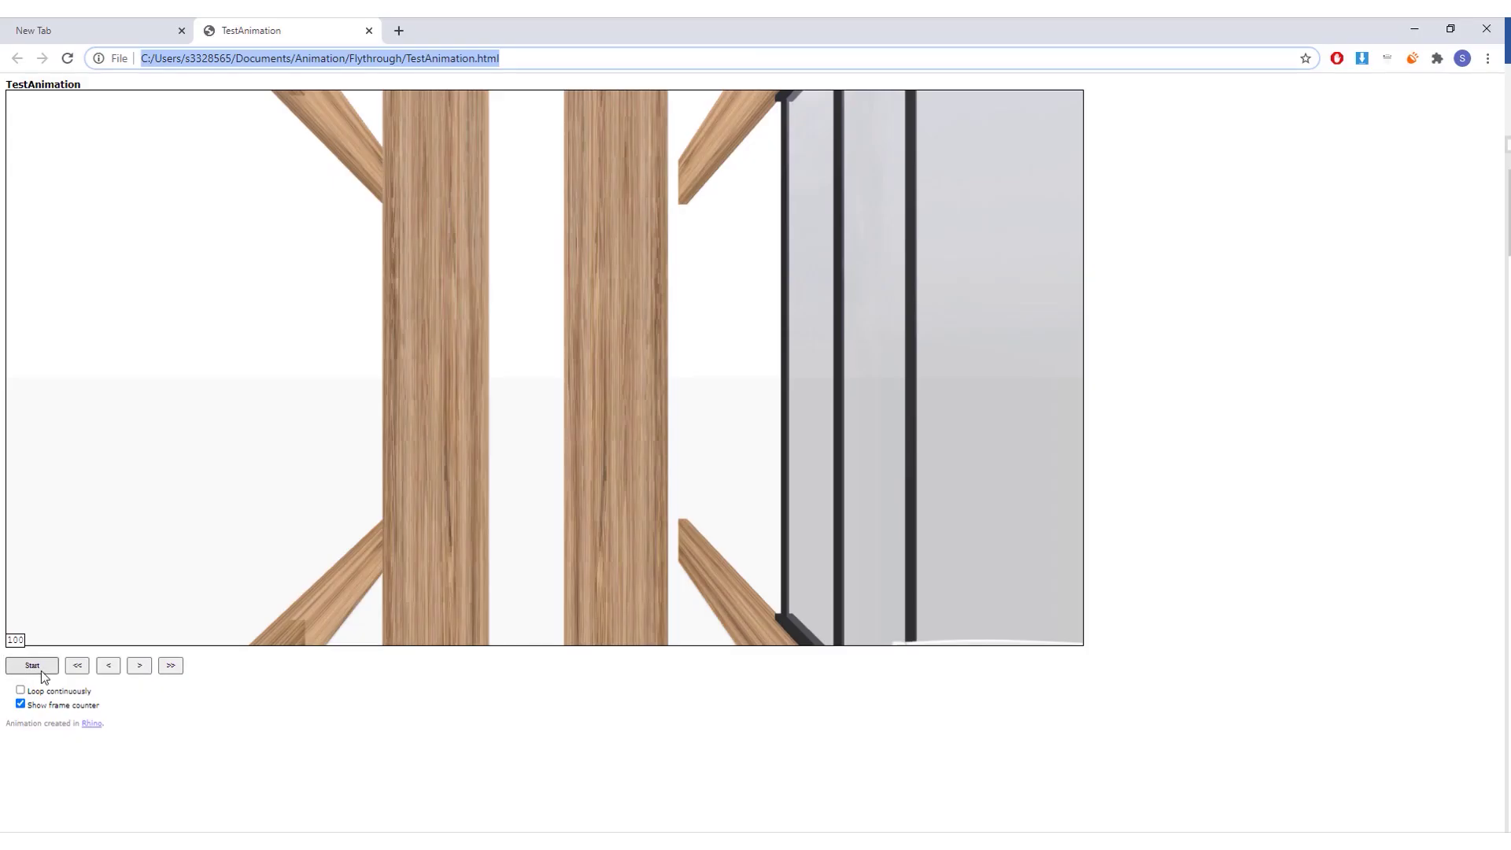
# - Play the recorded TestAnimation on its HTML page in the browser
pyautogui.click(33, 666)
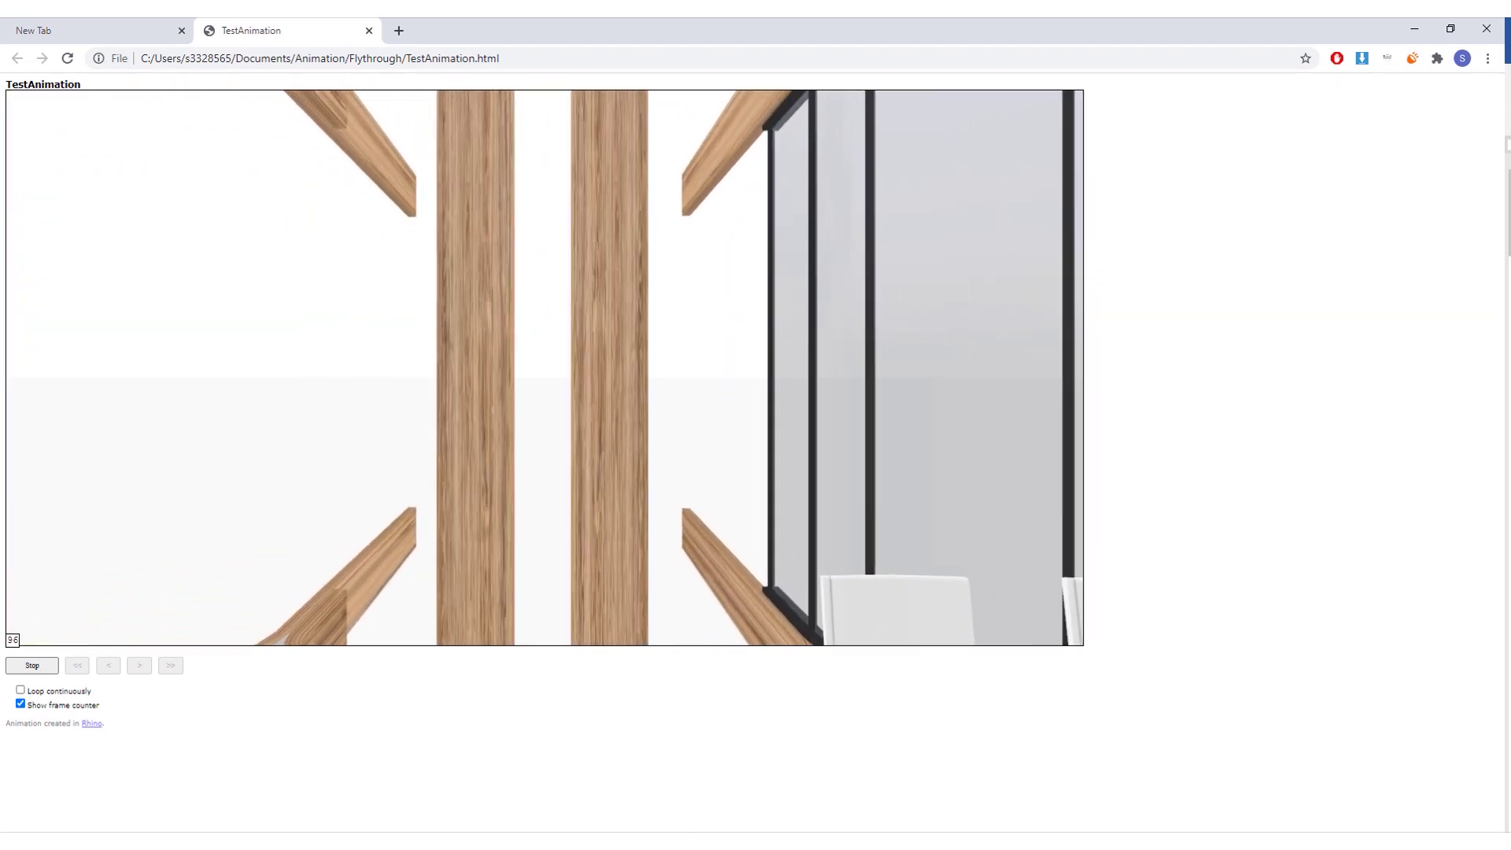
pyautogui.click(52, 670)
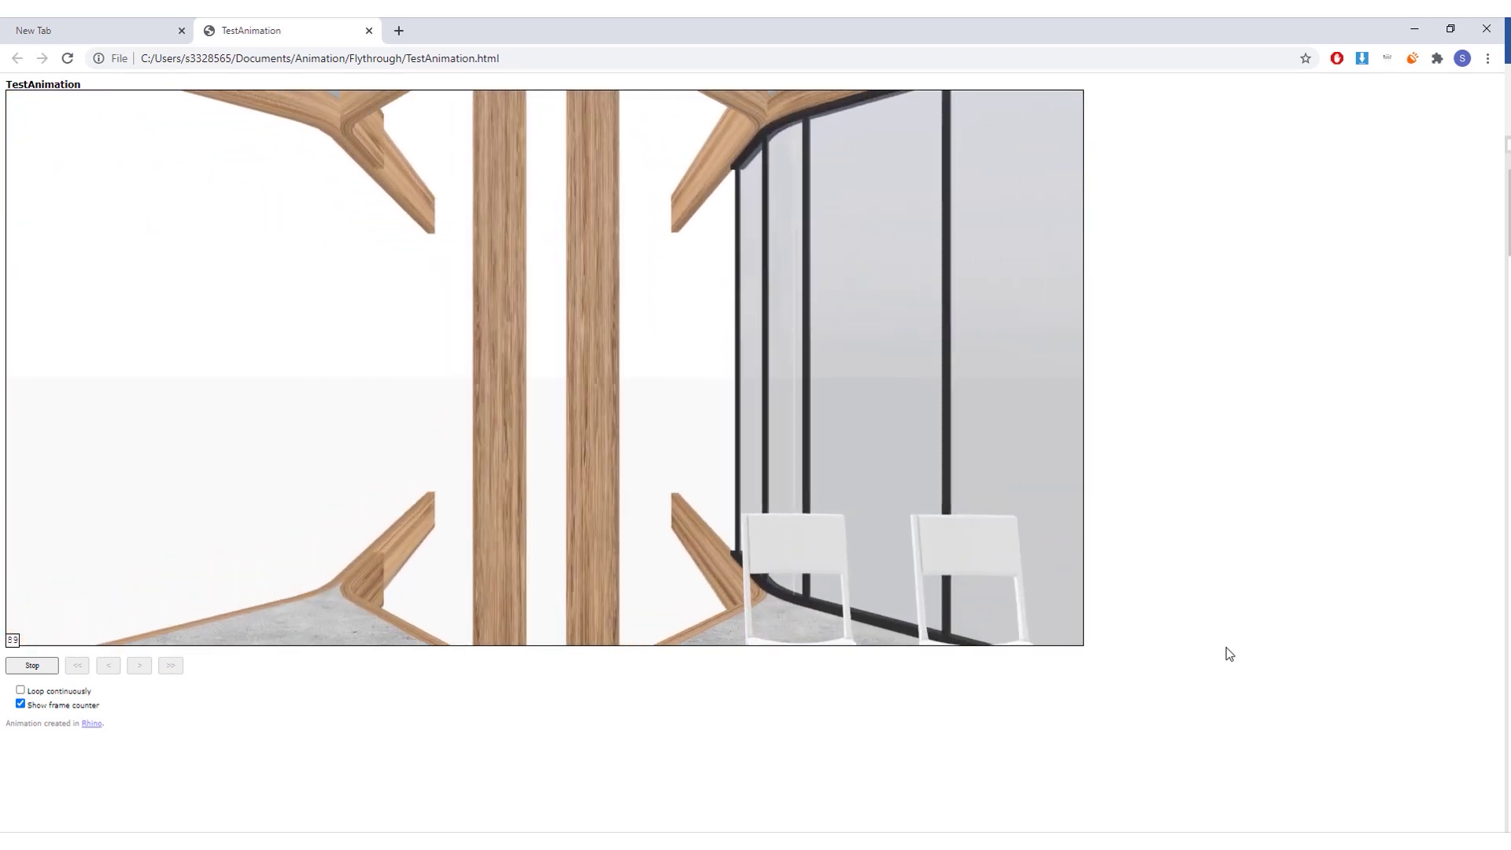
# - Replay the animation in the browser, and in File Explorer open the Flythrough folder to browse the recorded TestAnimation frames
pyautogui.click(28, 671)
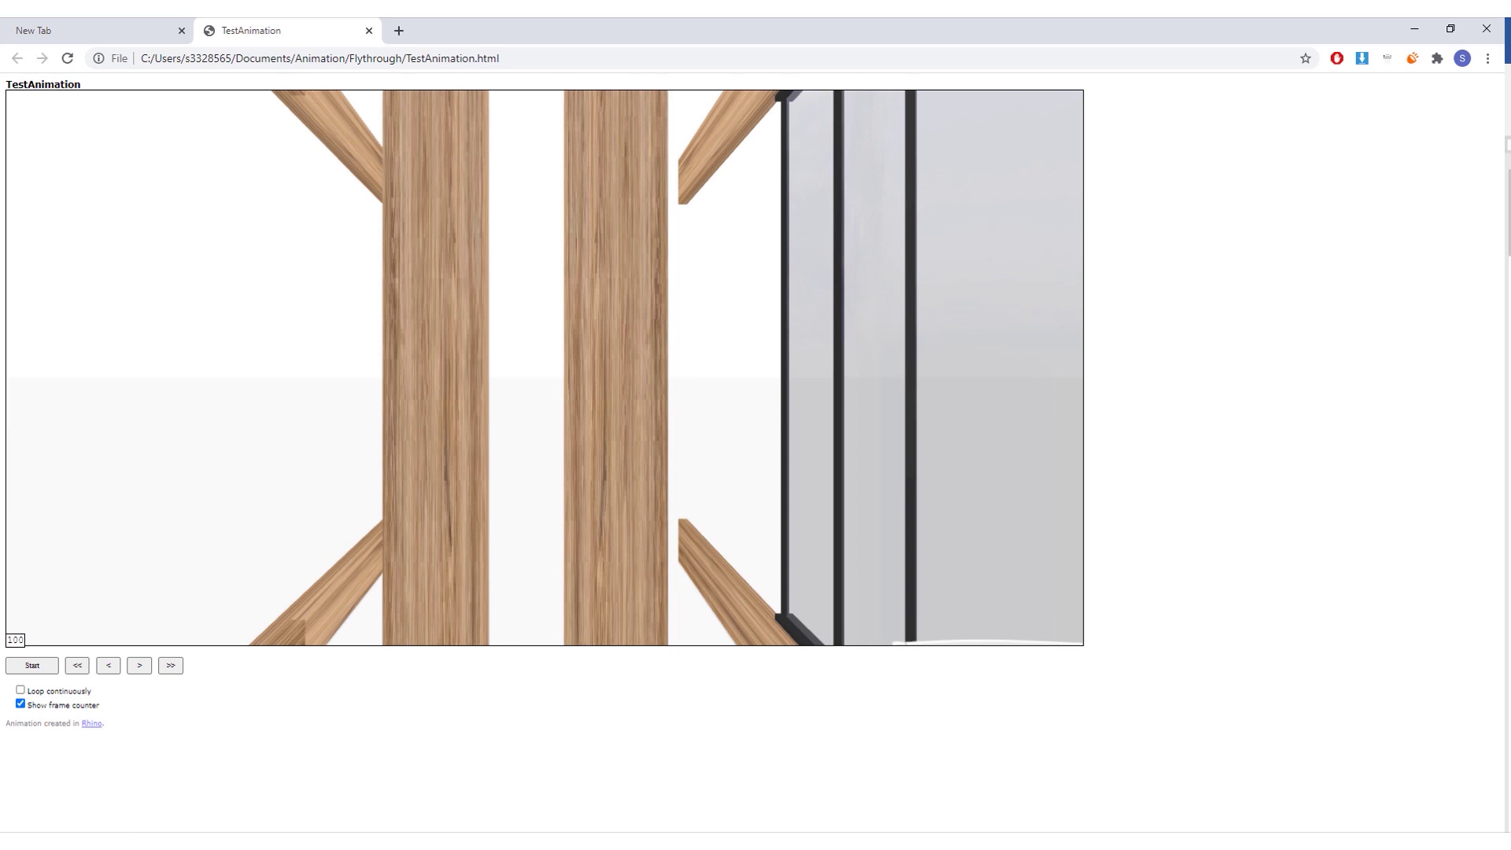
pyautogui.hotkey('alt', 'Tab')
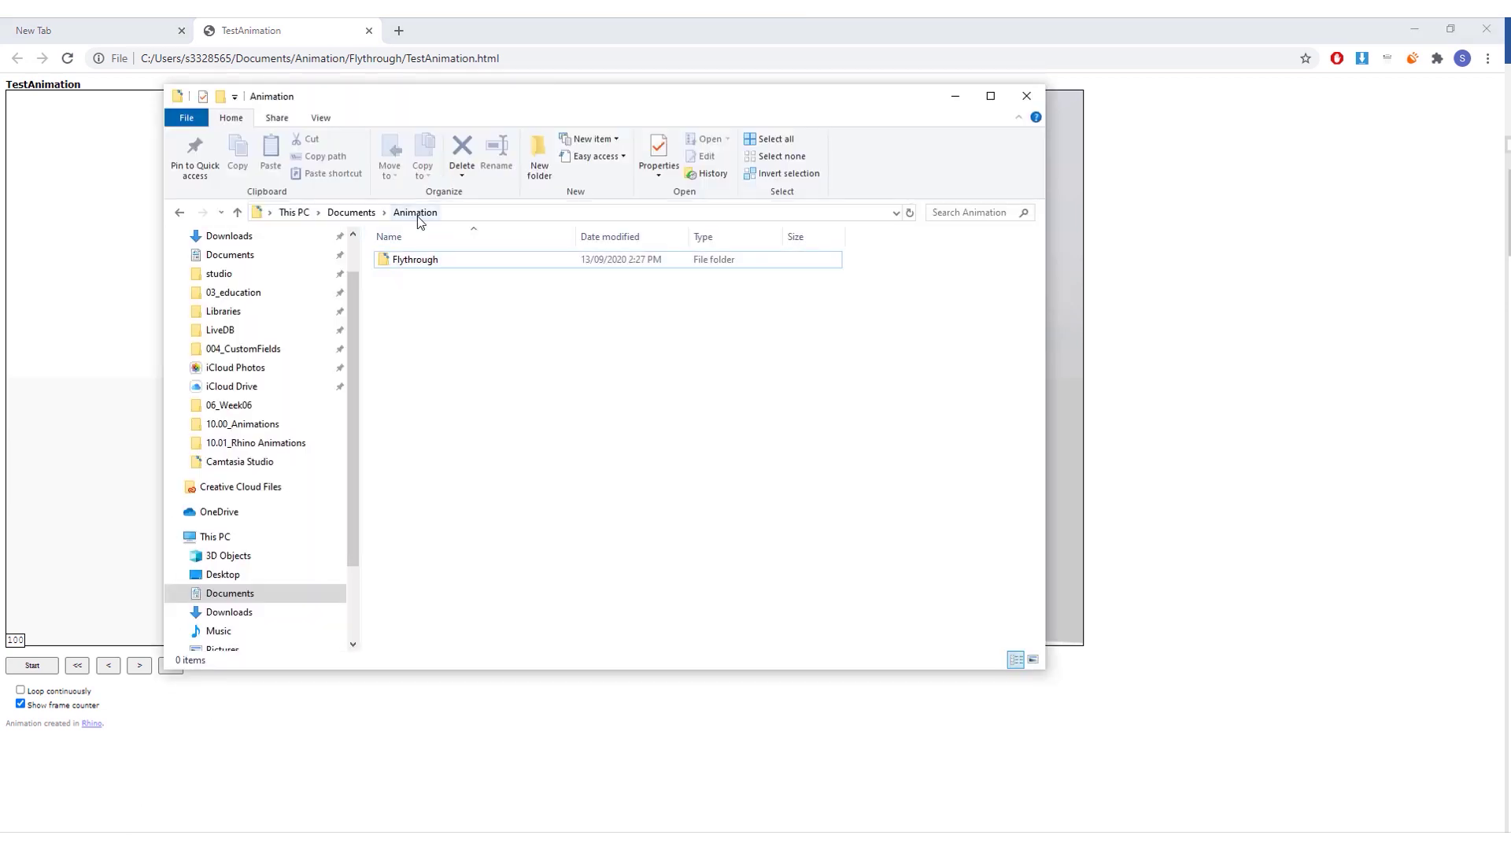
pyautogui.click(420, 263)
pyautogui.doubleClick(420, 261)
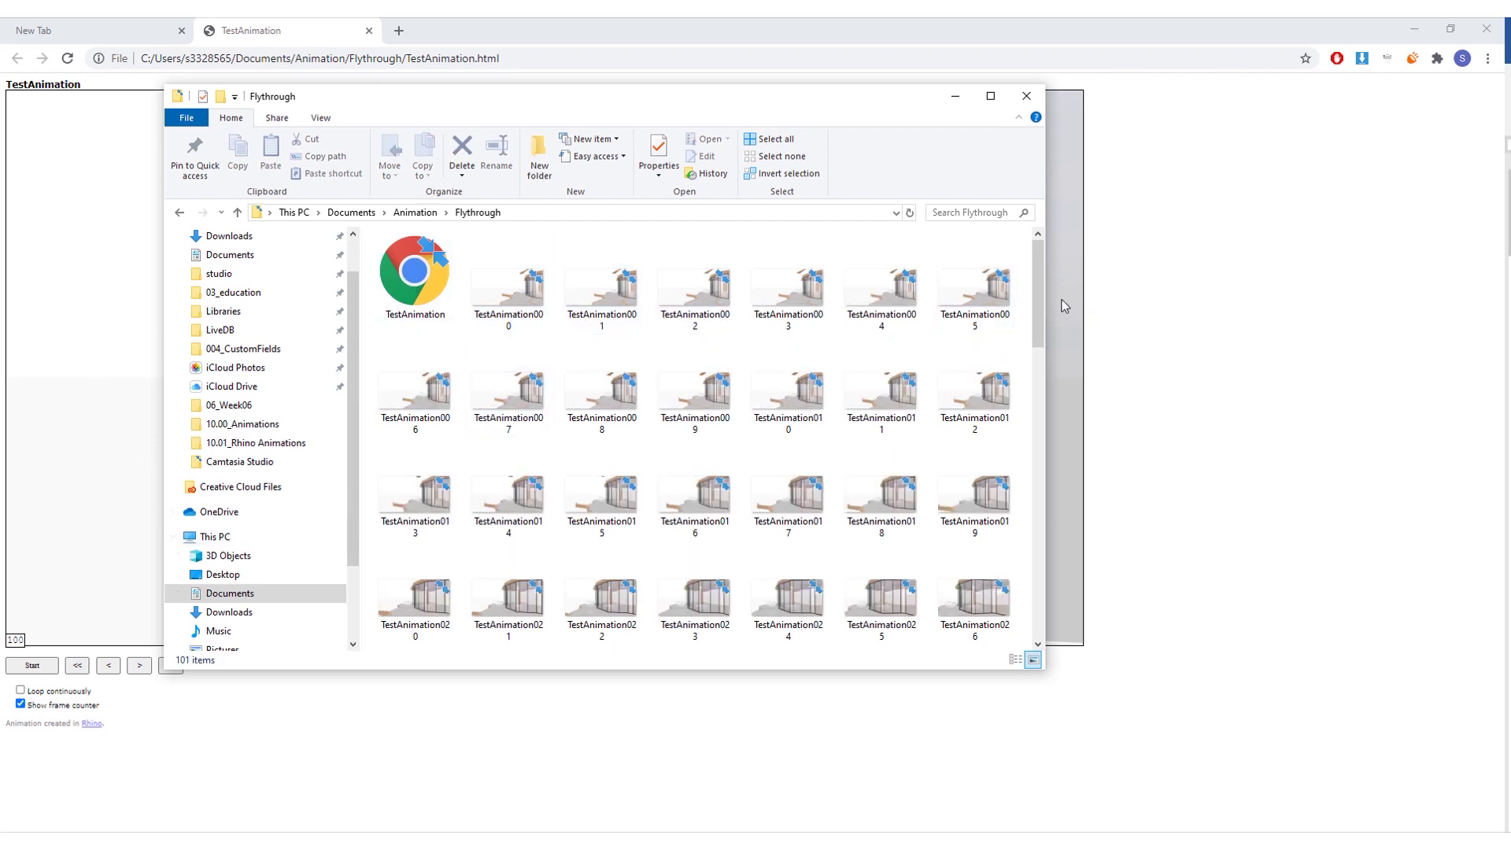
pyautogui.moveTo(1042, 290); pyautogui.dragTo(1039, 356)
pyautogui.scroll(-5, 782, 432)
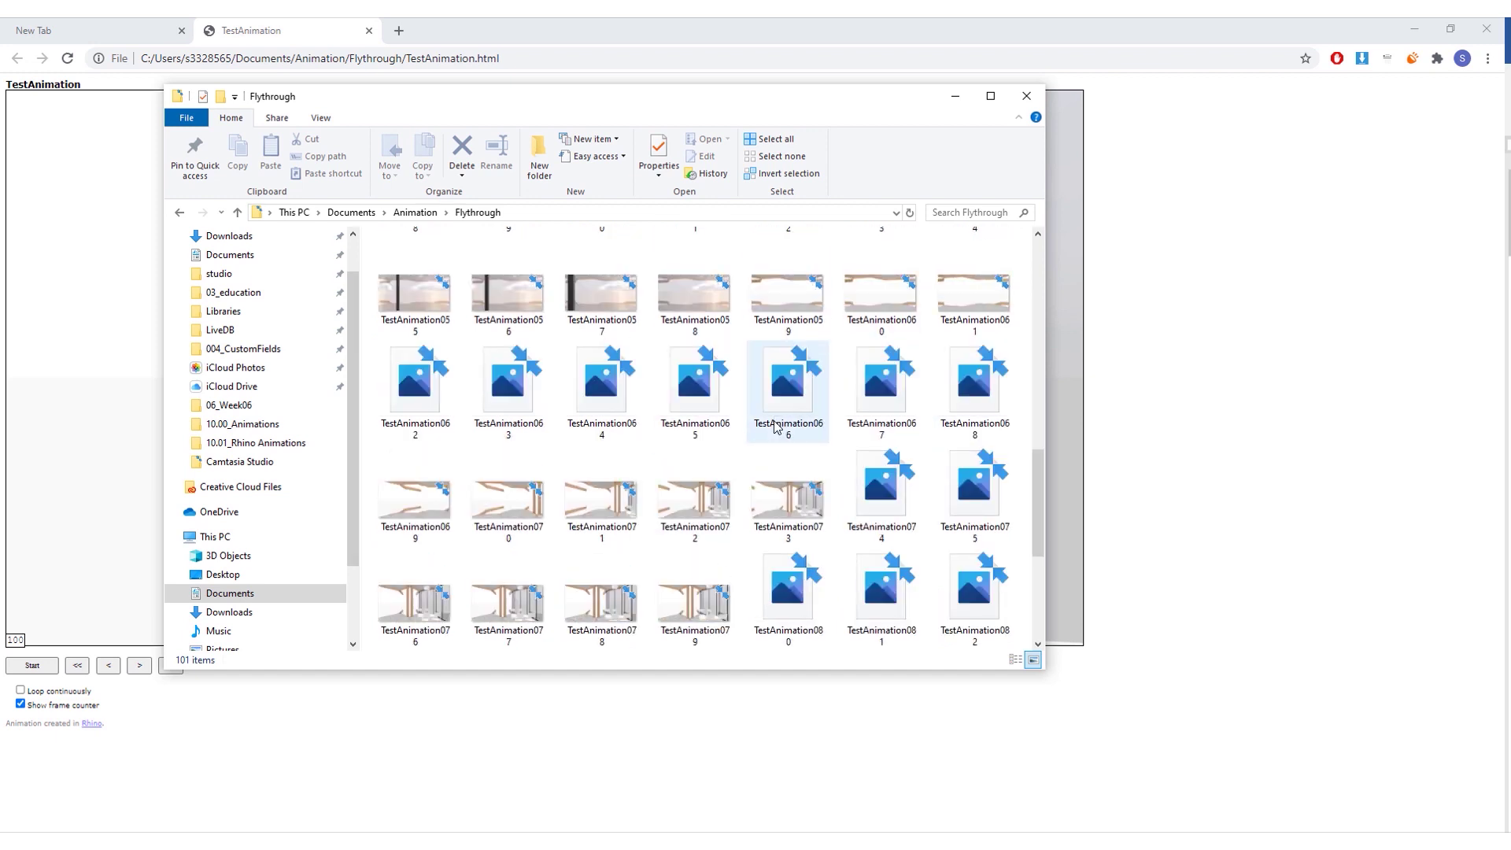
pyautogui.scroll(-3, 881, 431)
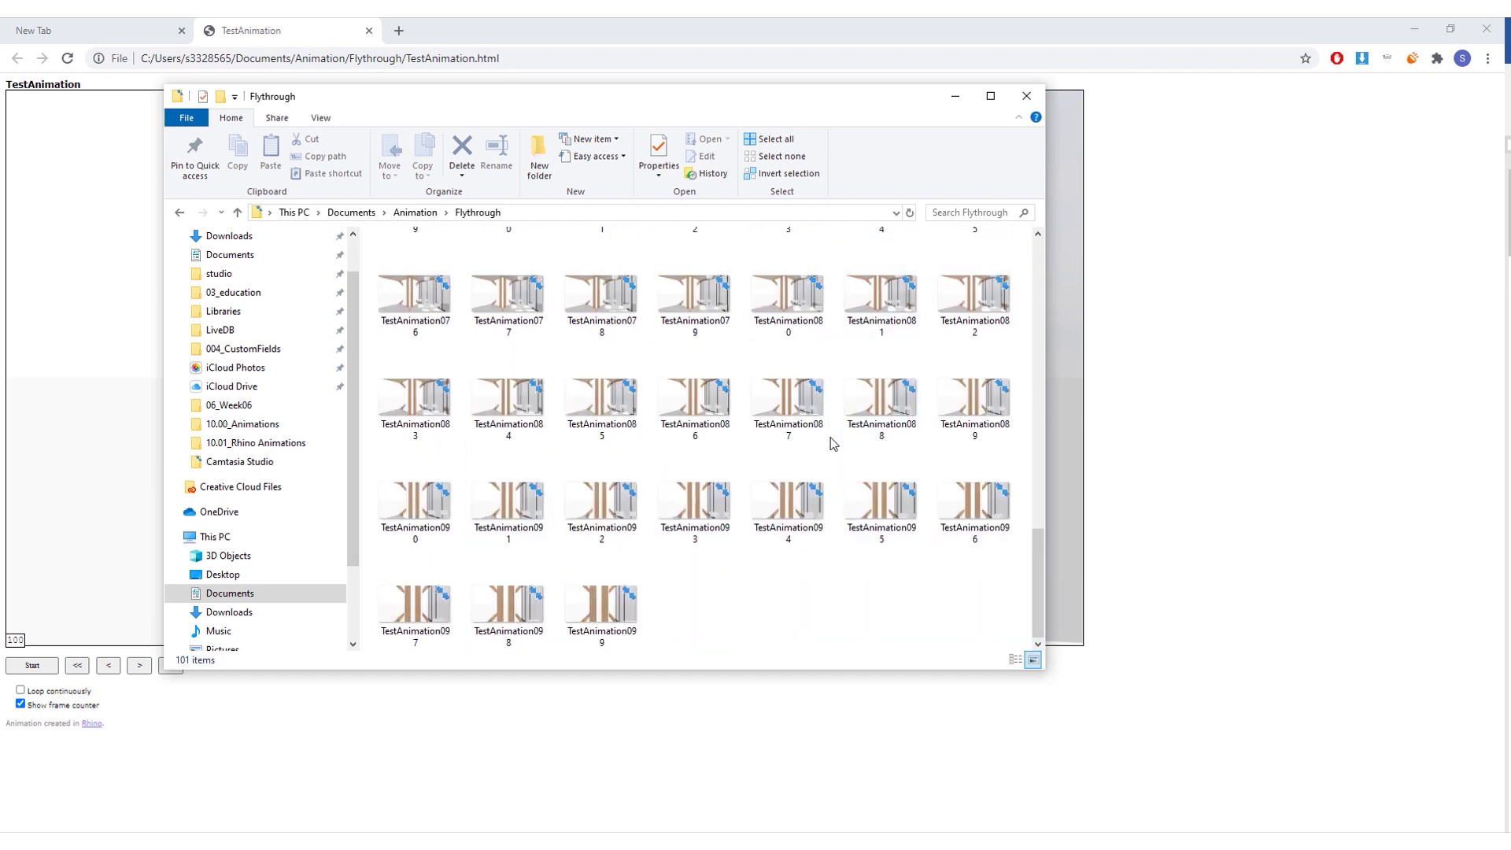
pyautogui.scroll(12, 830, 439)
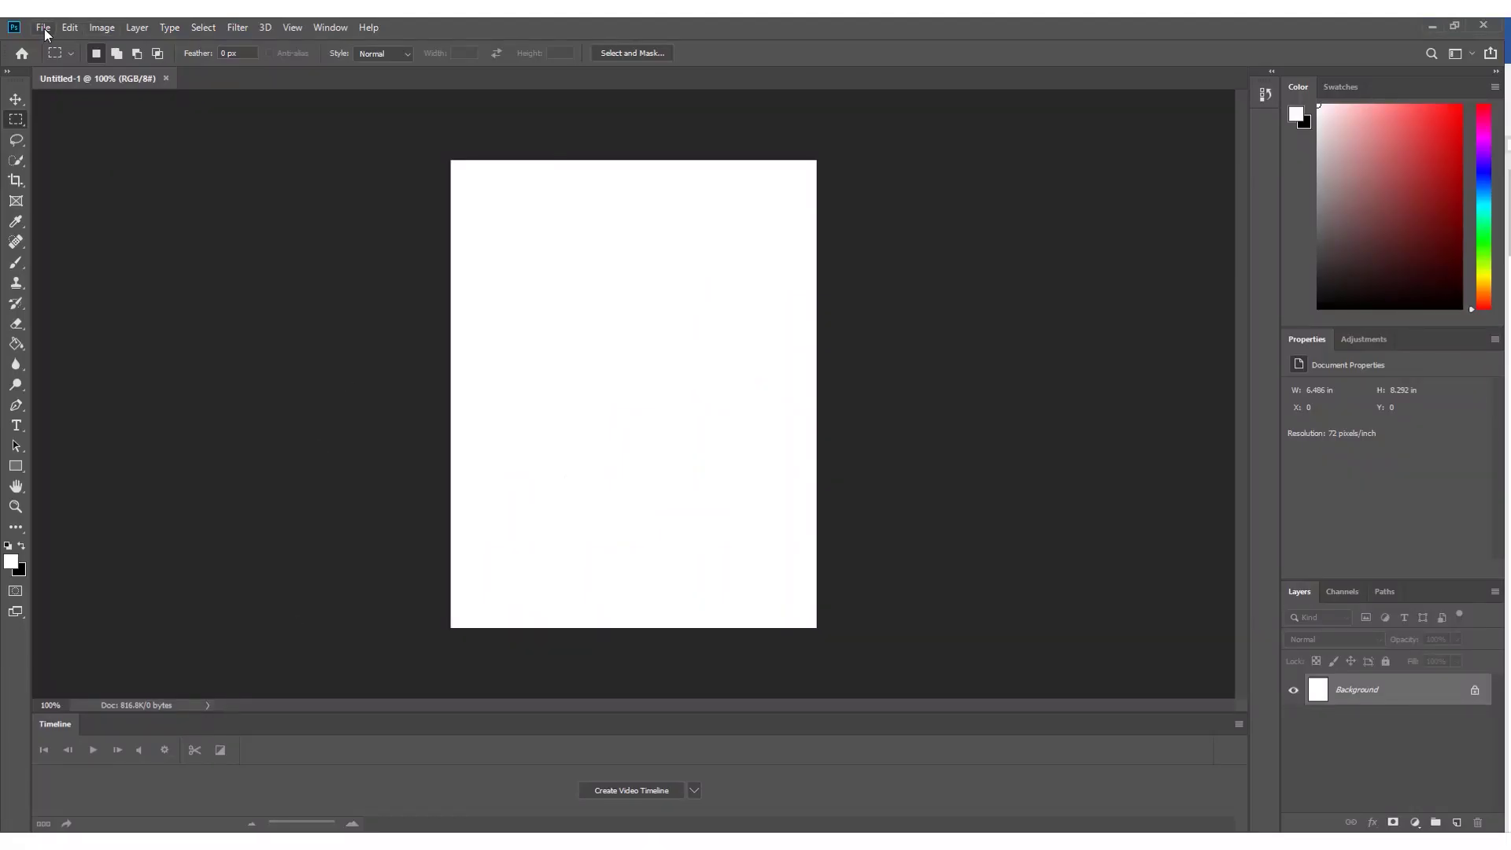
# - In Photoshop, open TestAnimation000 from Documents > Animation > Flythrough as an image sequence at 30 fps and play it back
pyautogui.click(43, 28)
pyautogui.click(55, 43)
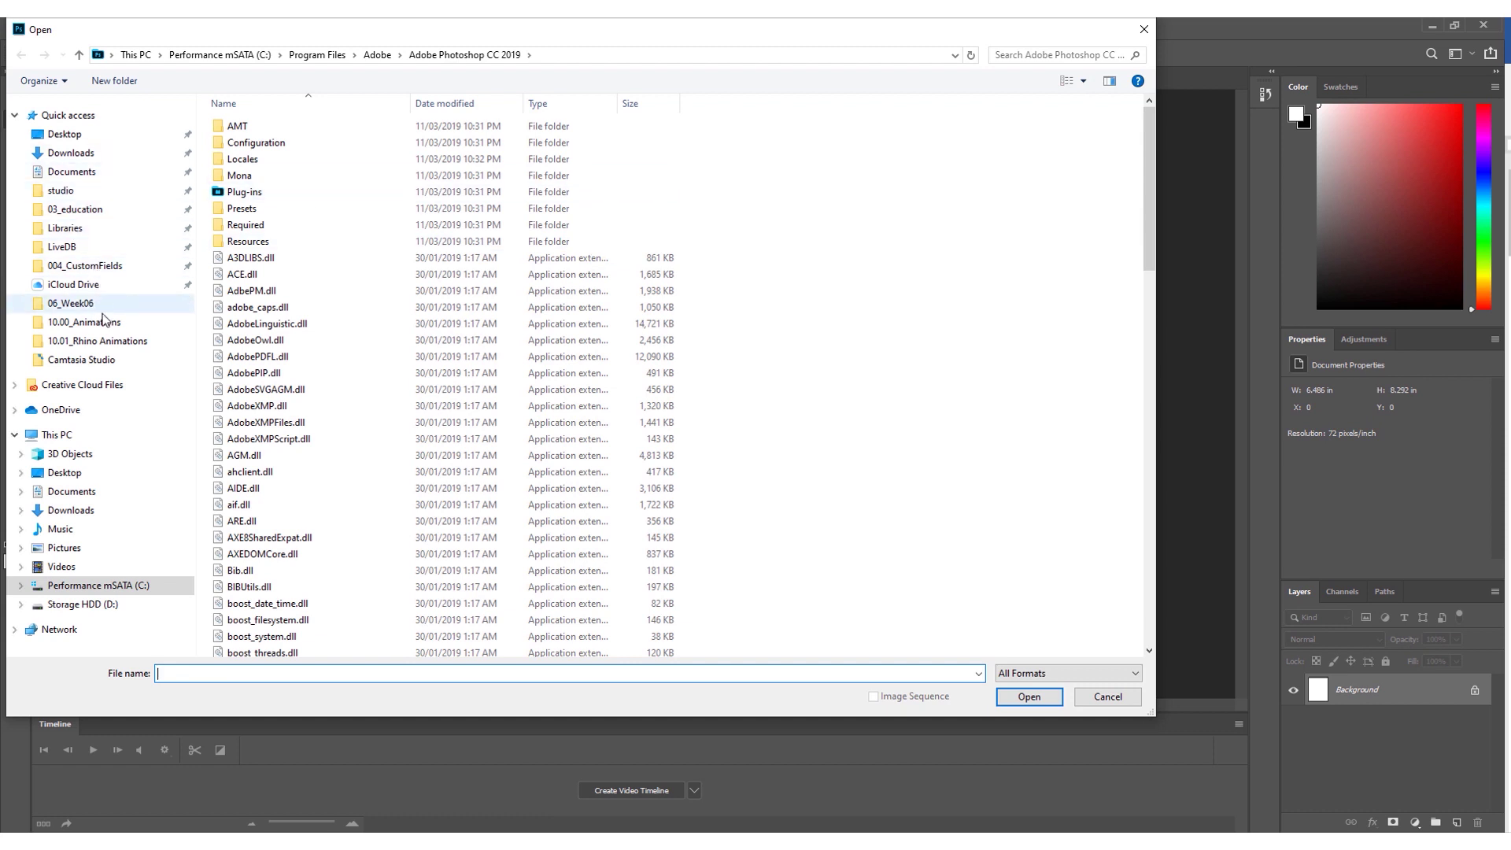
pyautogui.click(116, 173)
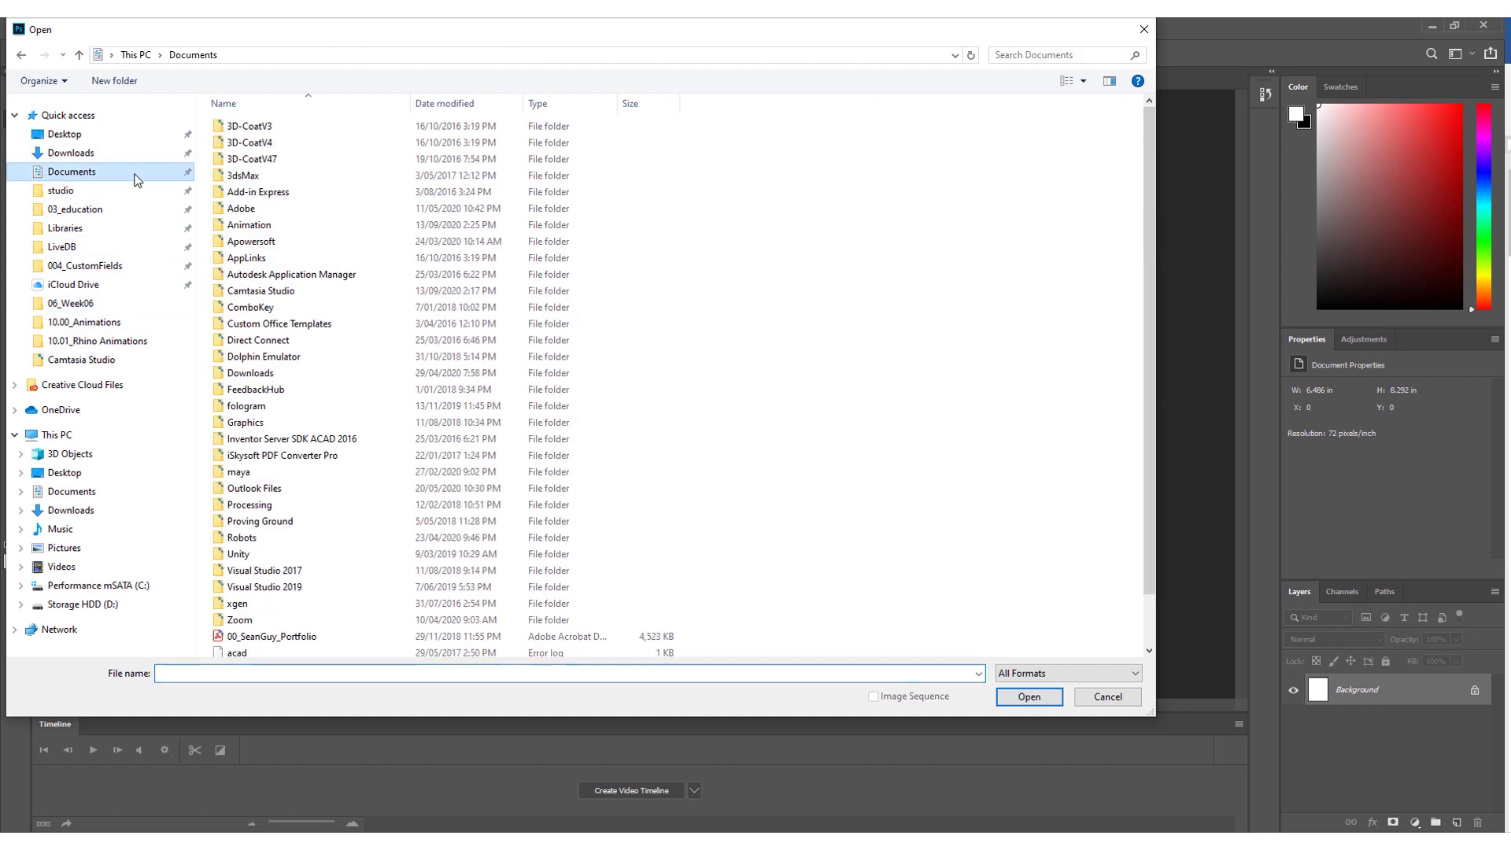
pyautogui.doubleClick(250, 225)
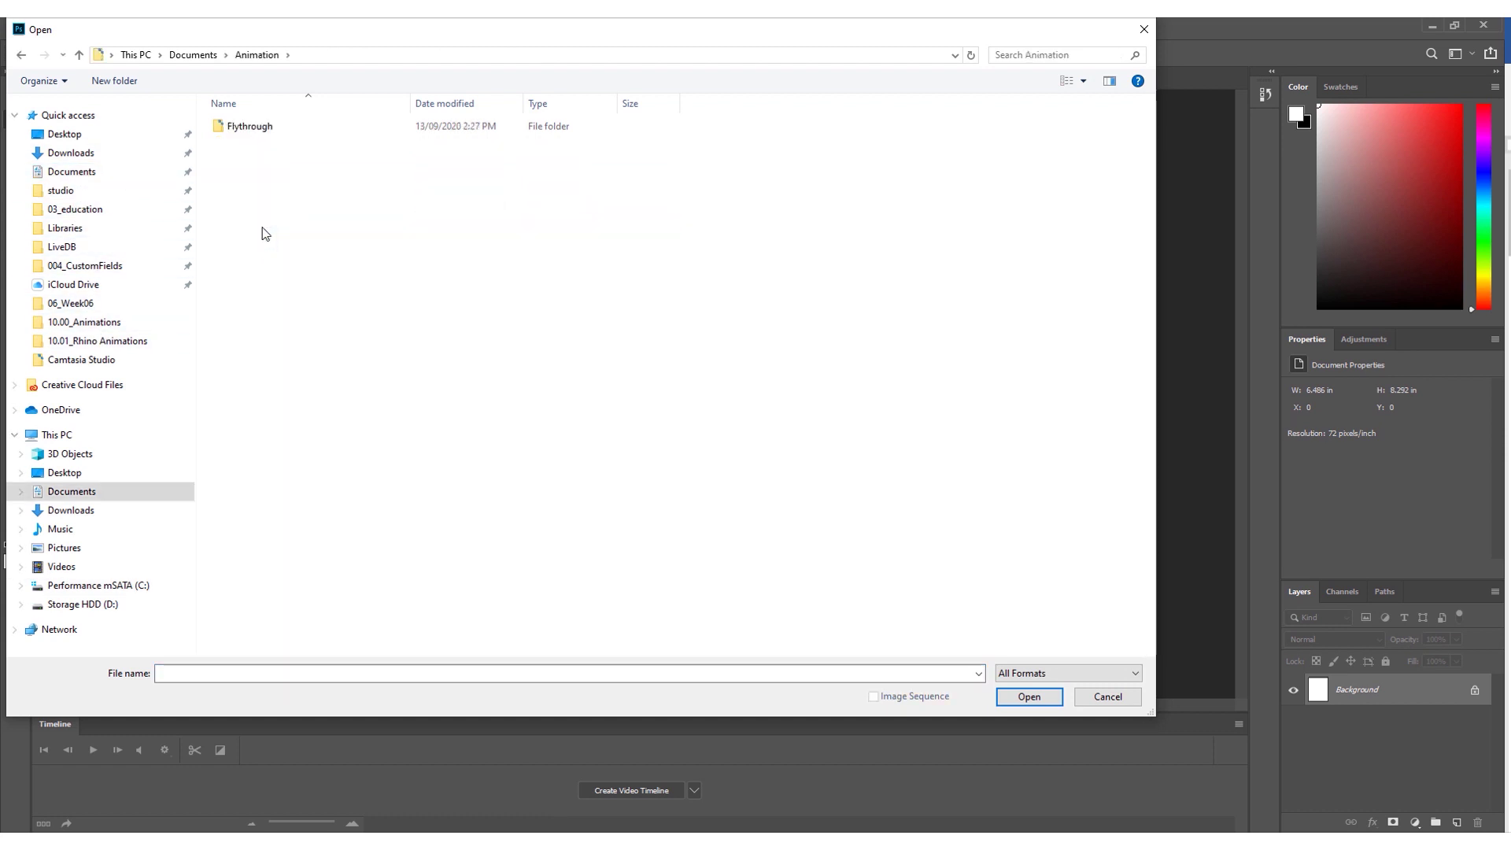
pyautogui.doubleClick(272, 129)
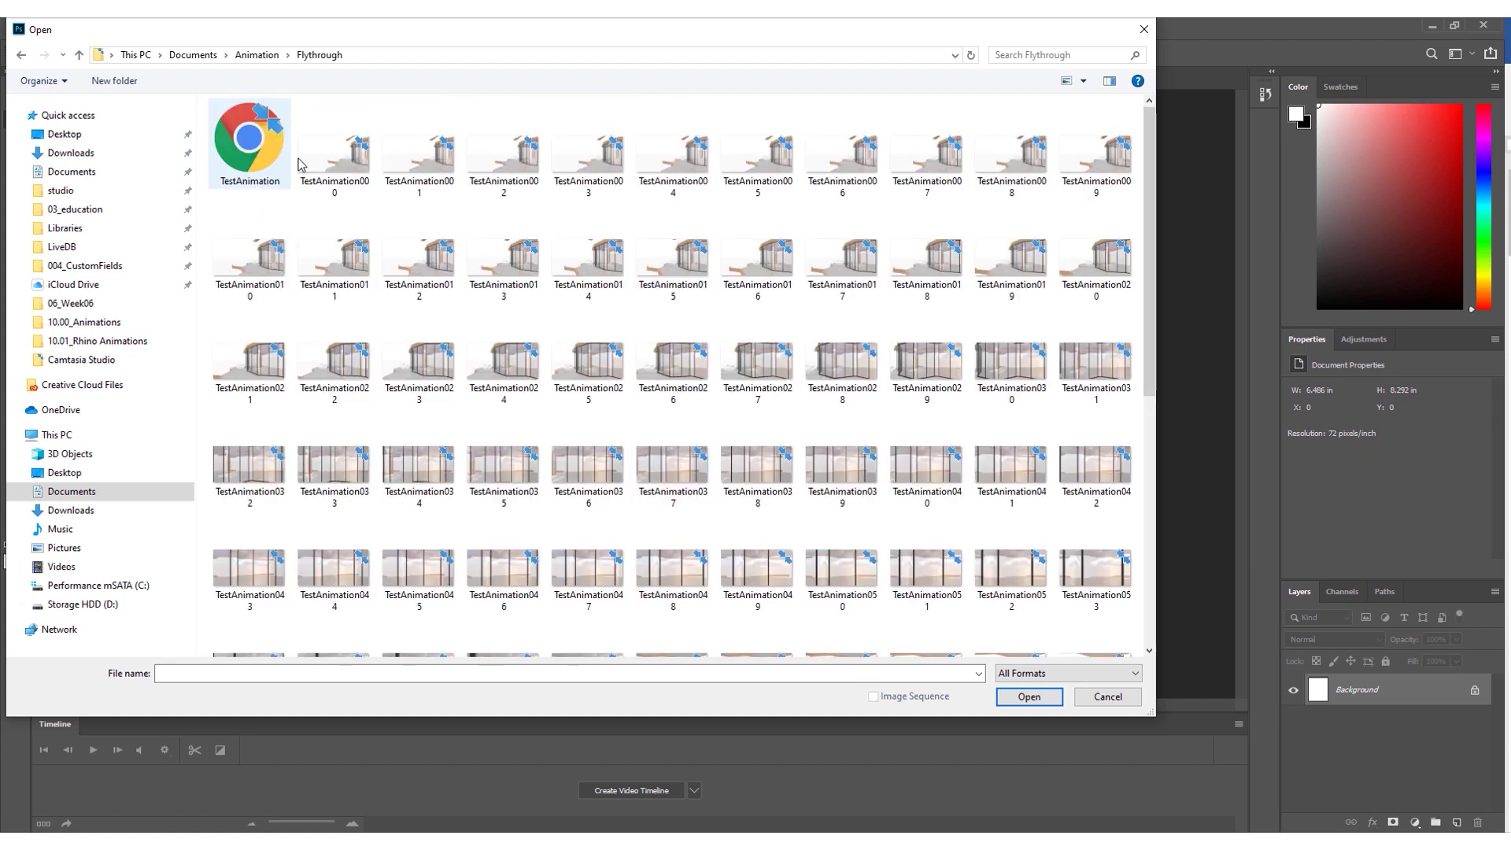
pyautogui.click(326, 189)
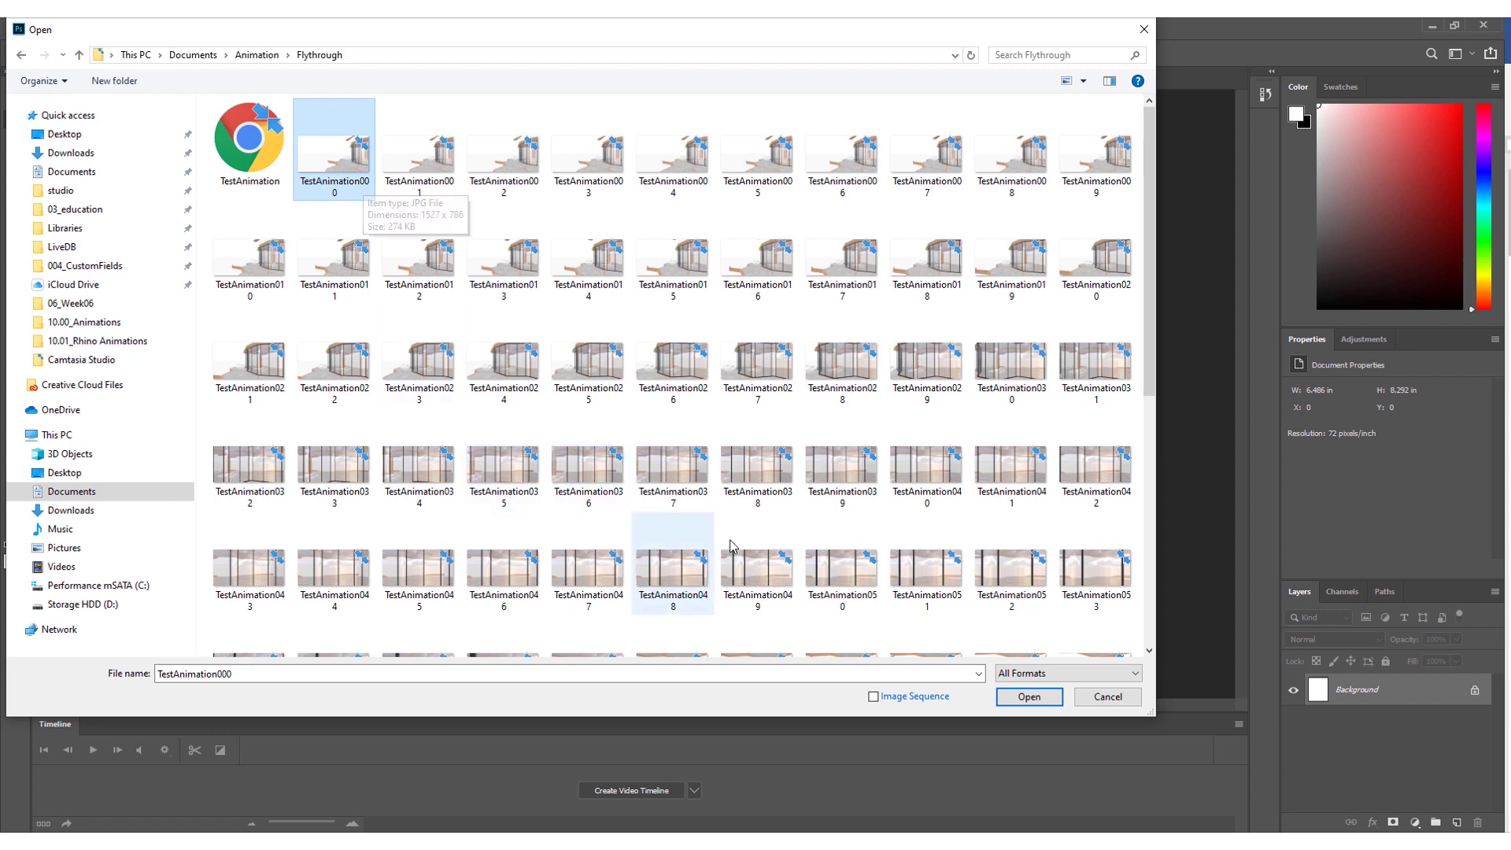
pyautogui.click(873, 697)
pyautogui.click(1022, 697)
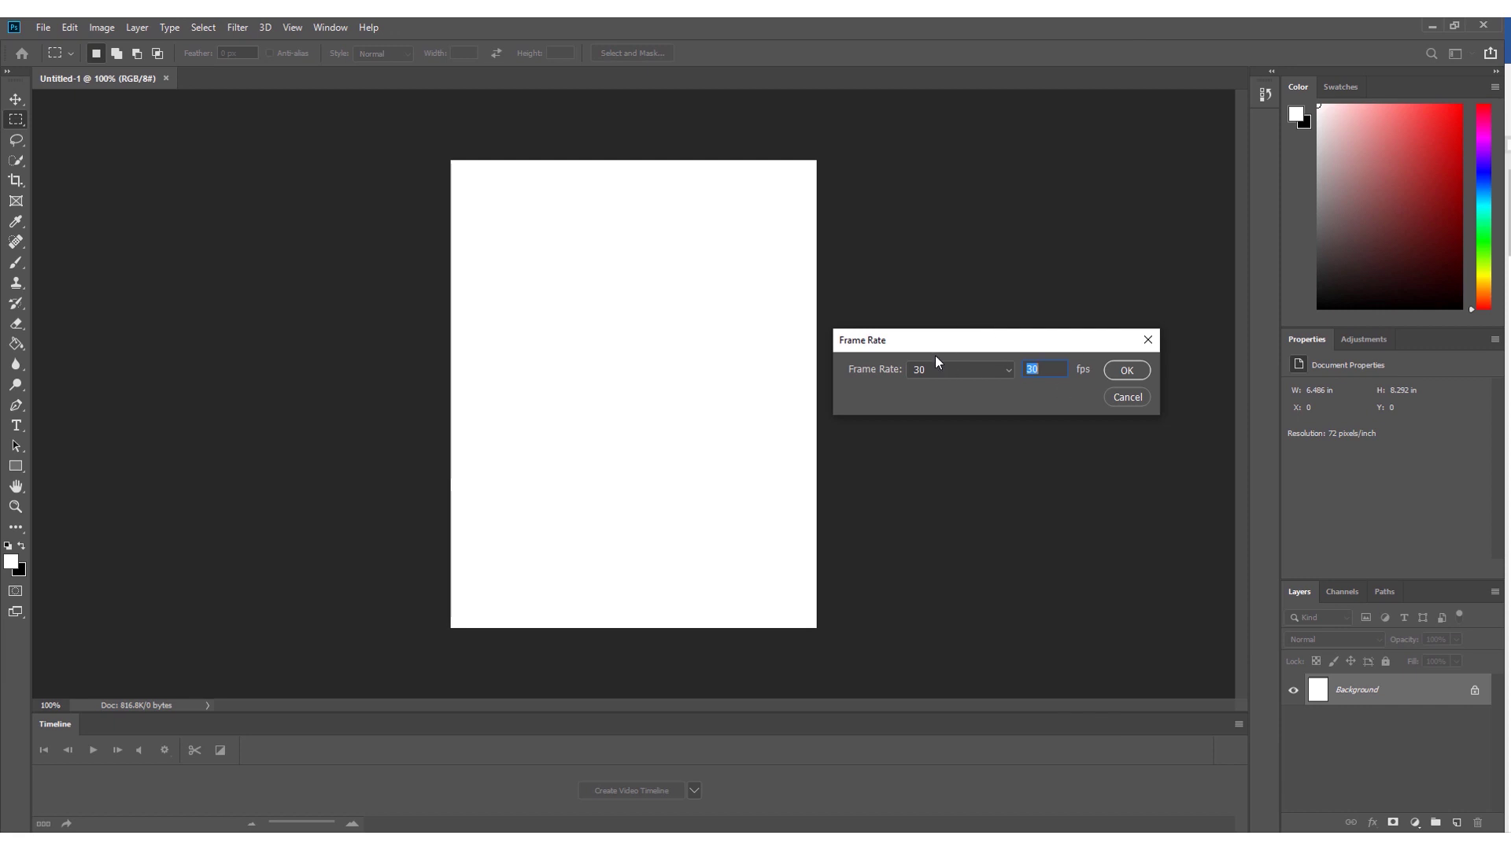
pyautogui.click(1125, 370)
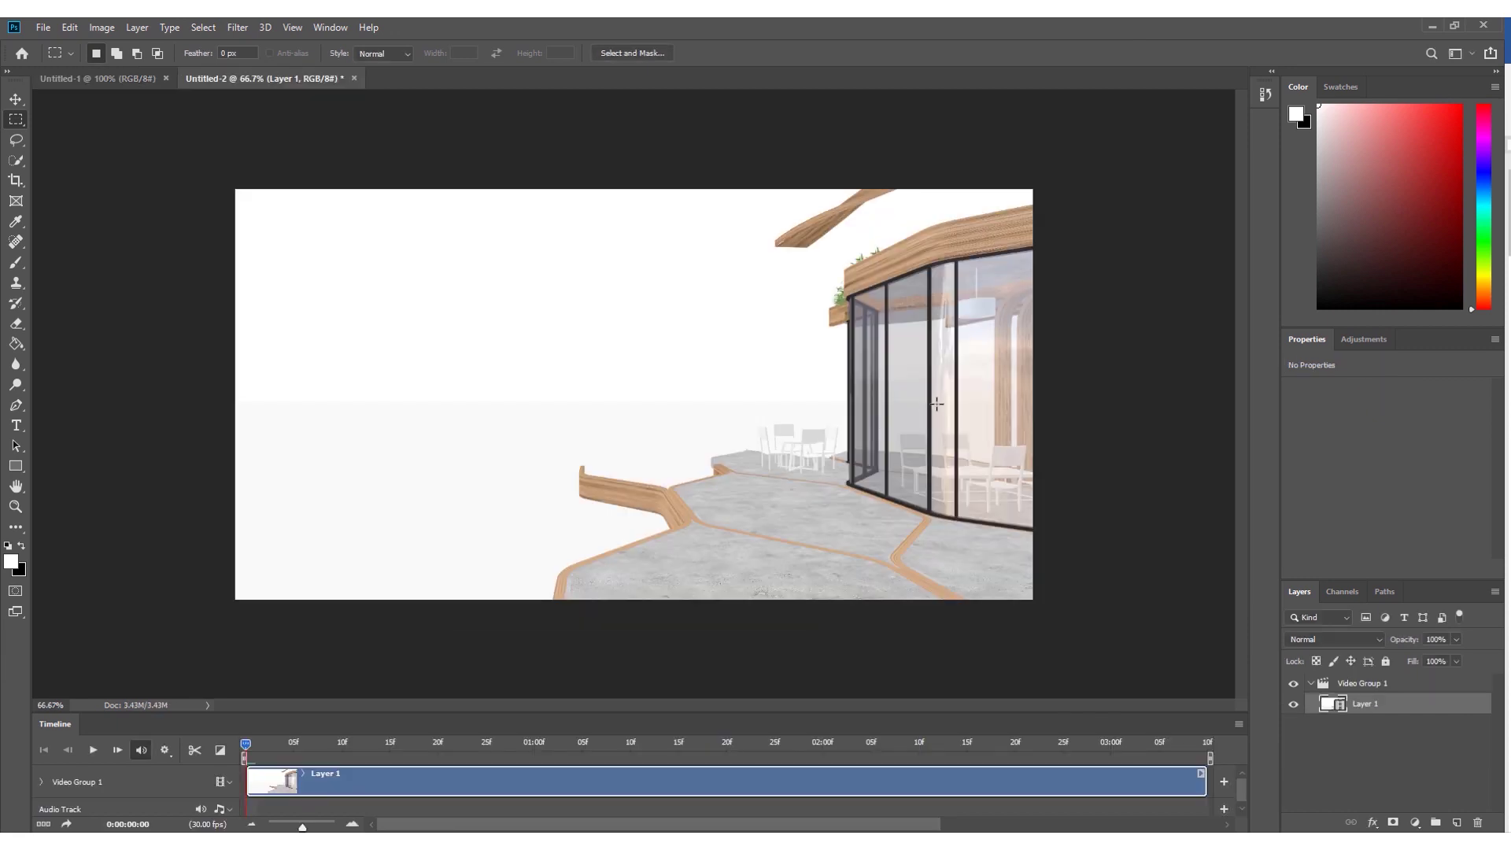
pyautogui.click(90, 754)
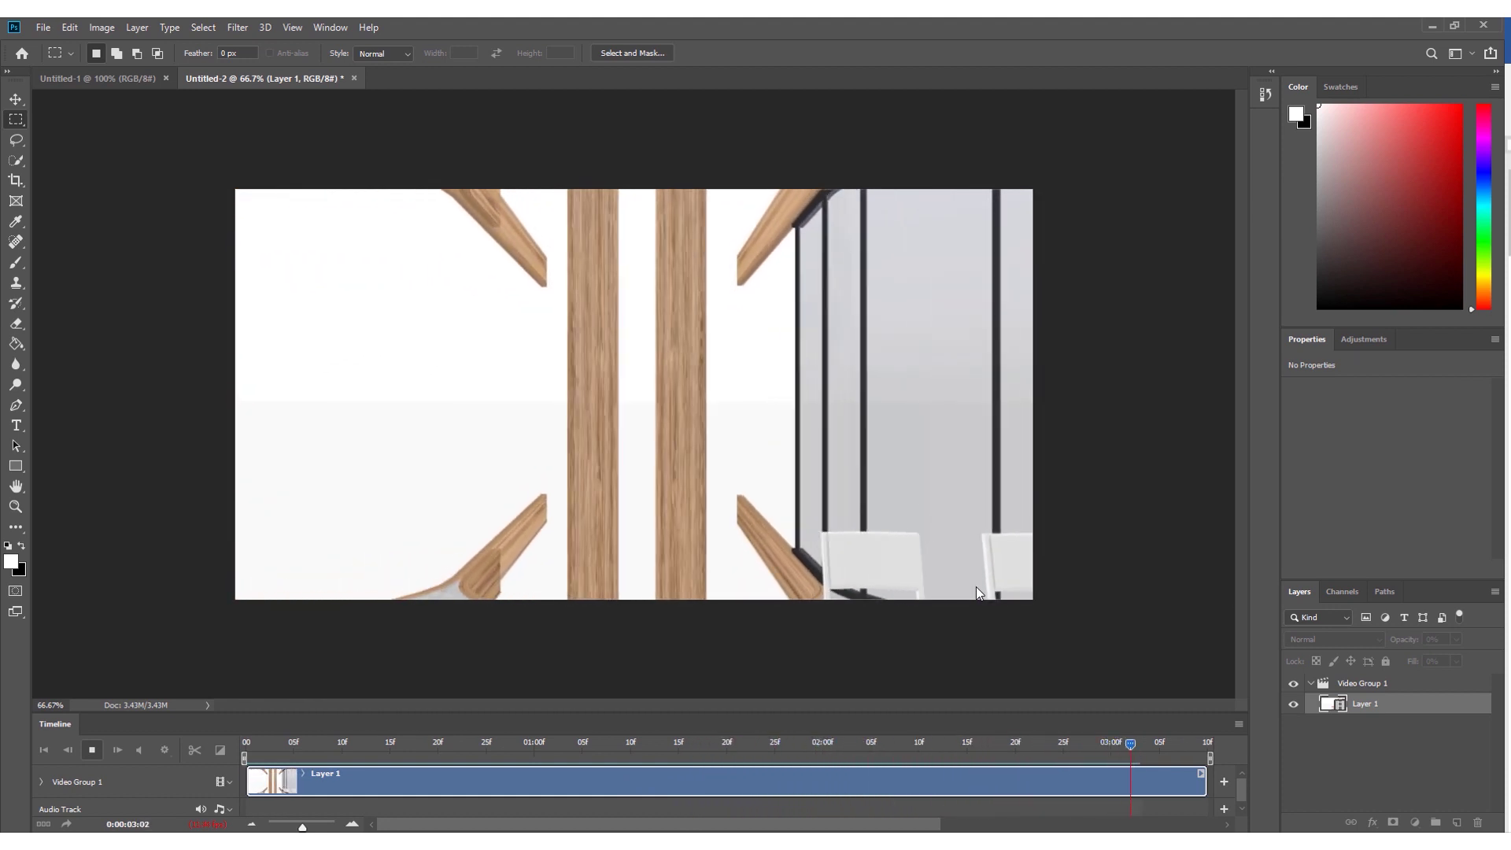
# - Start a Render Video export of the sequence with Documents > Animation > Flythrough as the output folder
pyautogui.click(43, 28)
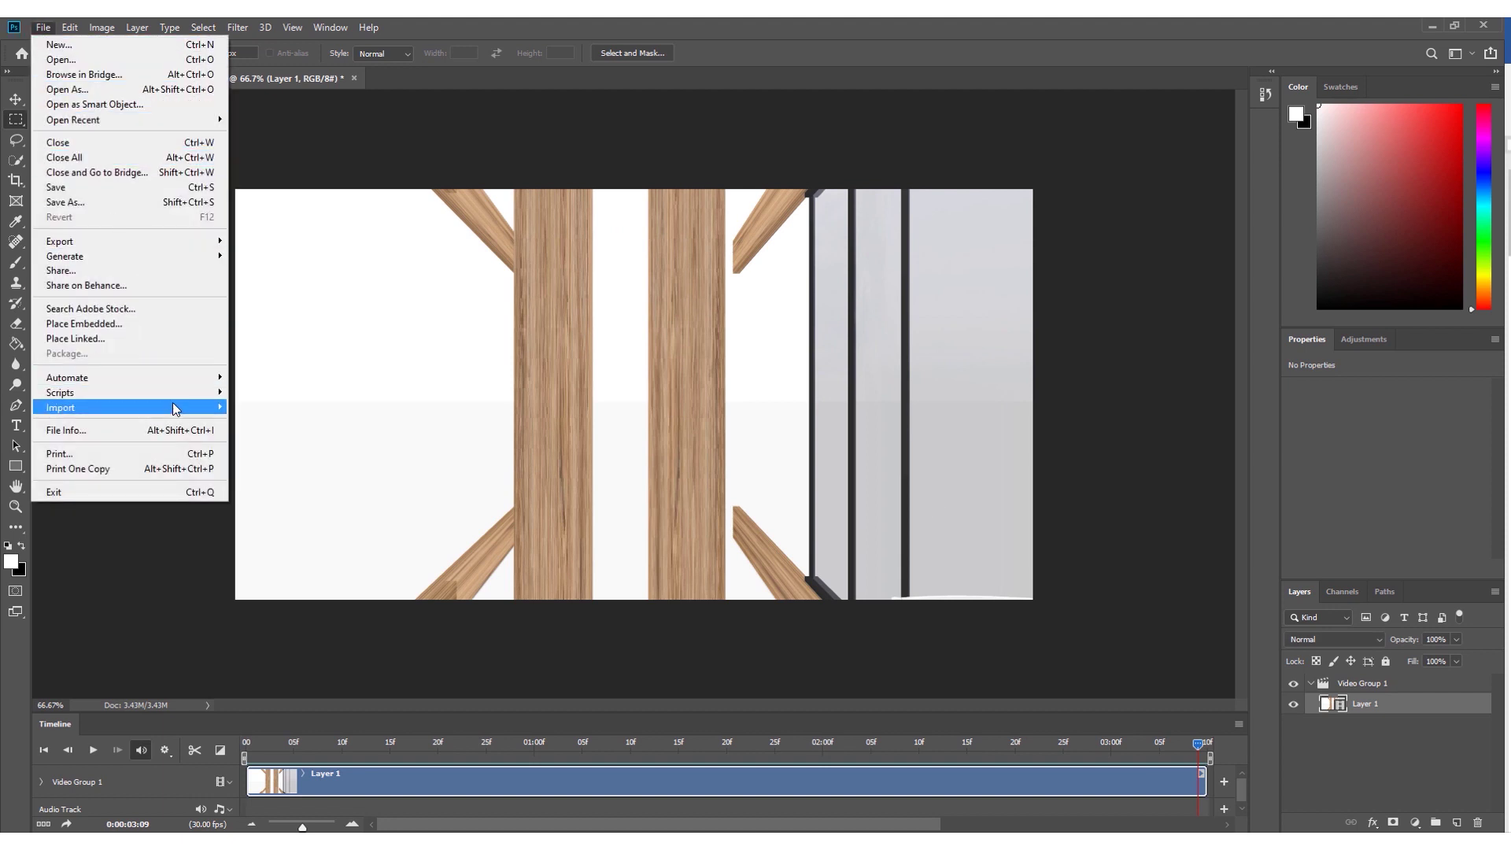
pyautogui.moveTo(175, 408)
pyautogui.moveTo(181, 240)
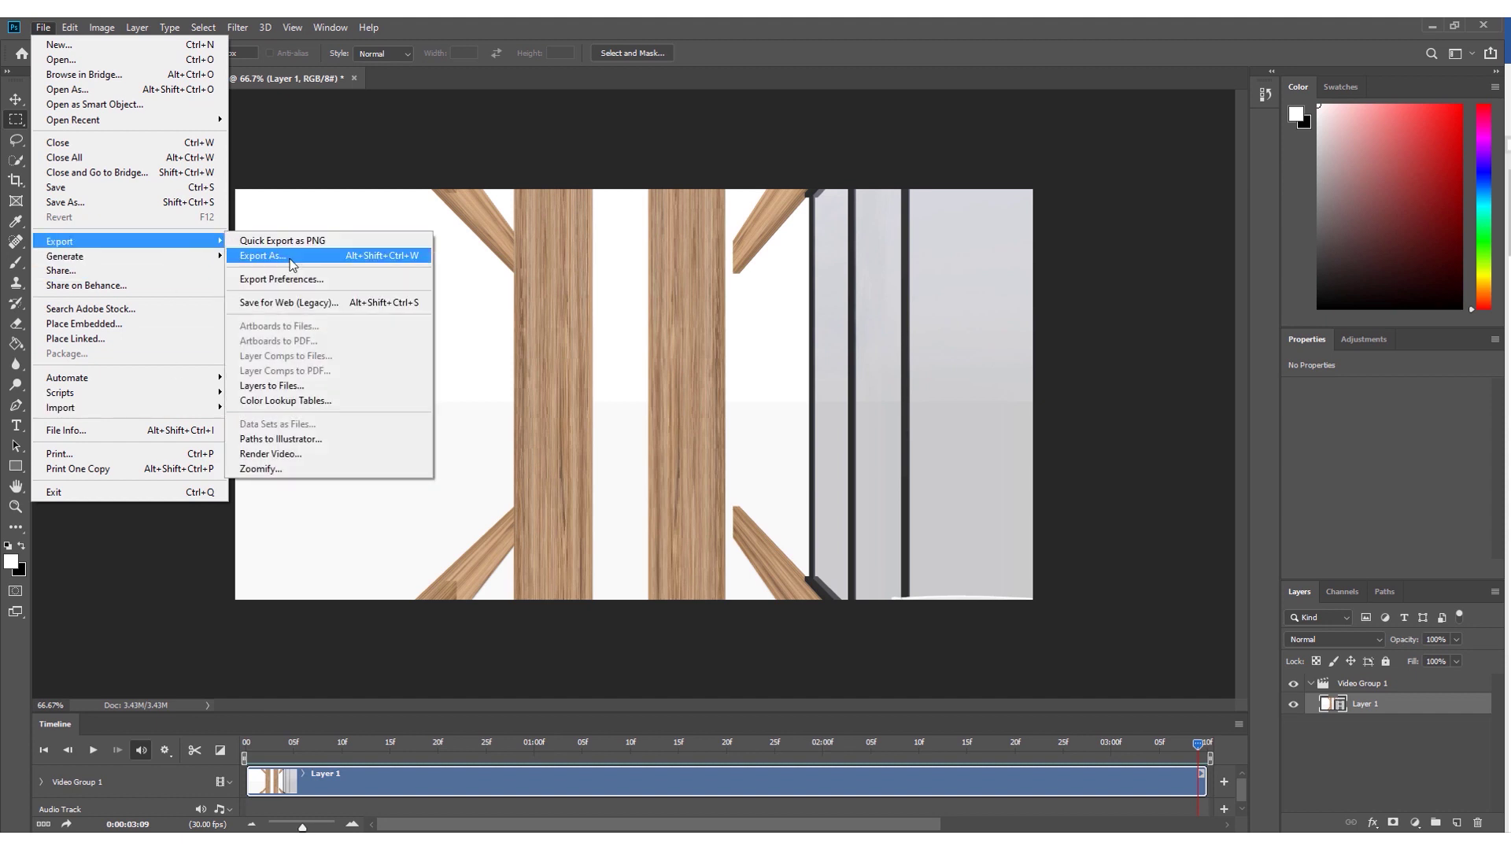
pyautogui.click(310, 454)
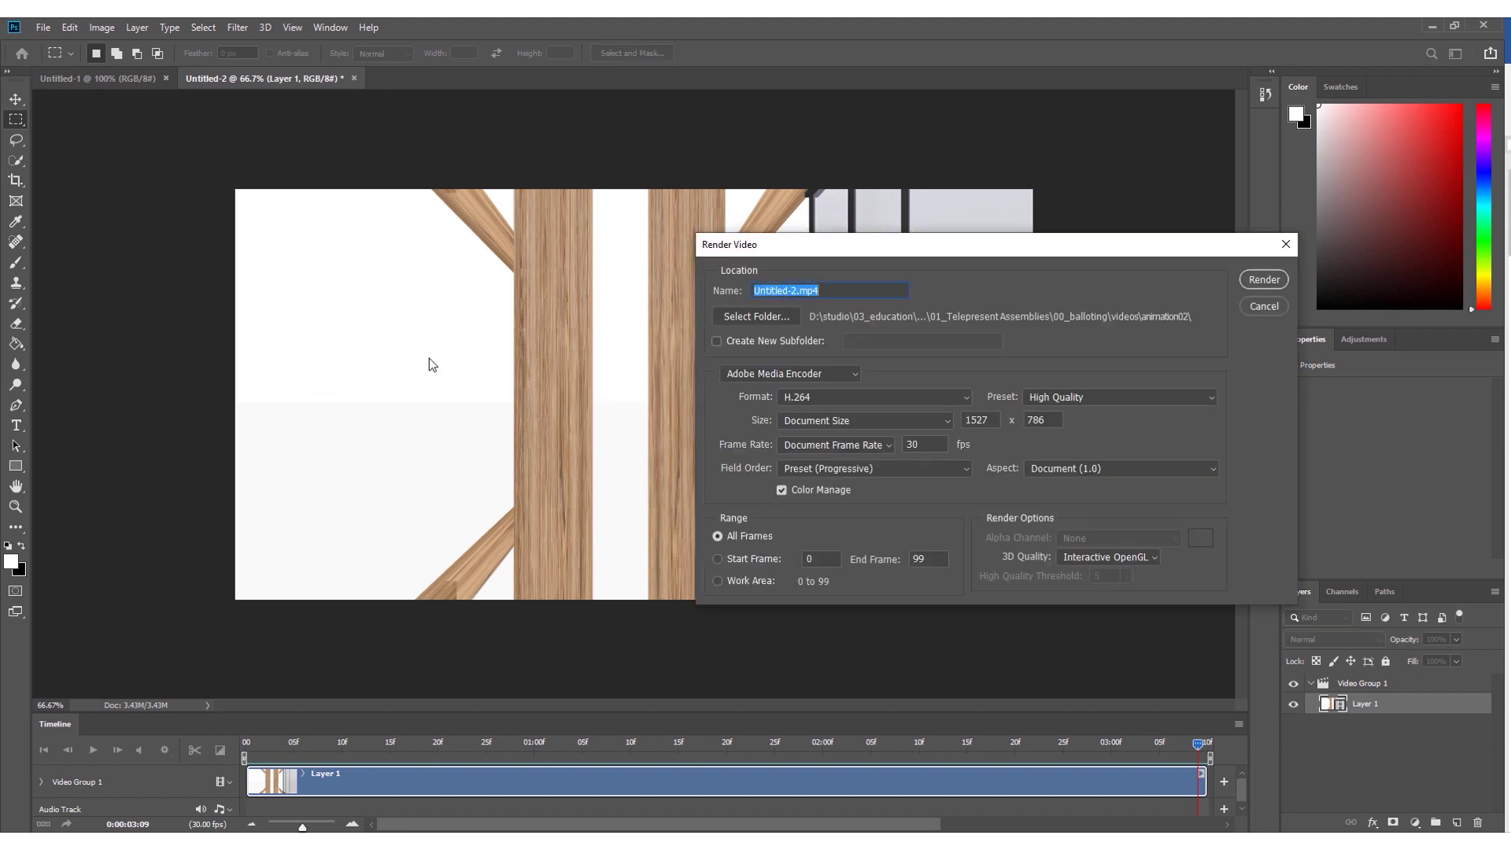
pyautogui.moveTo(892, 246); pyautogui.dragTo(748, 208)
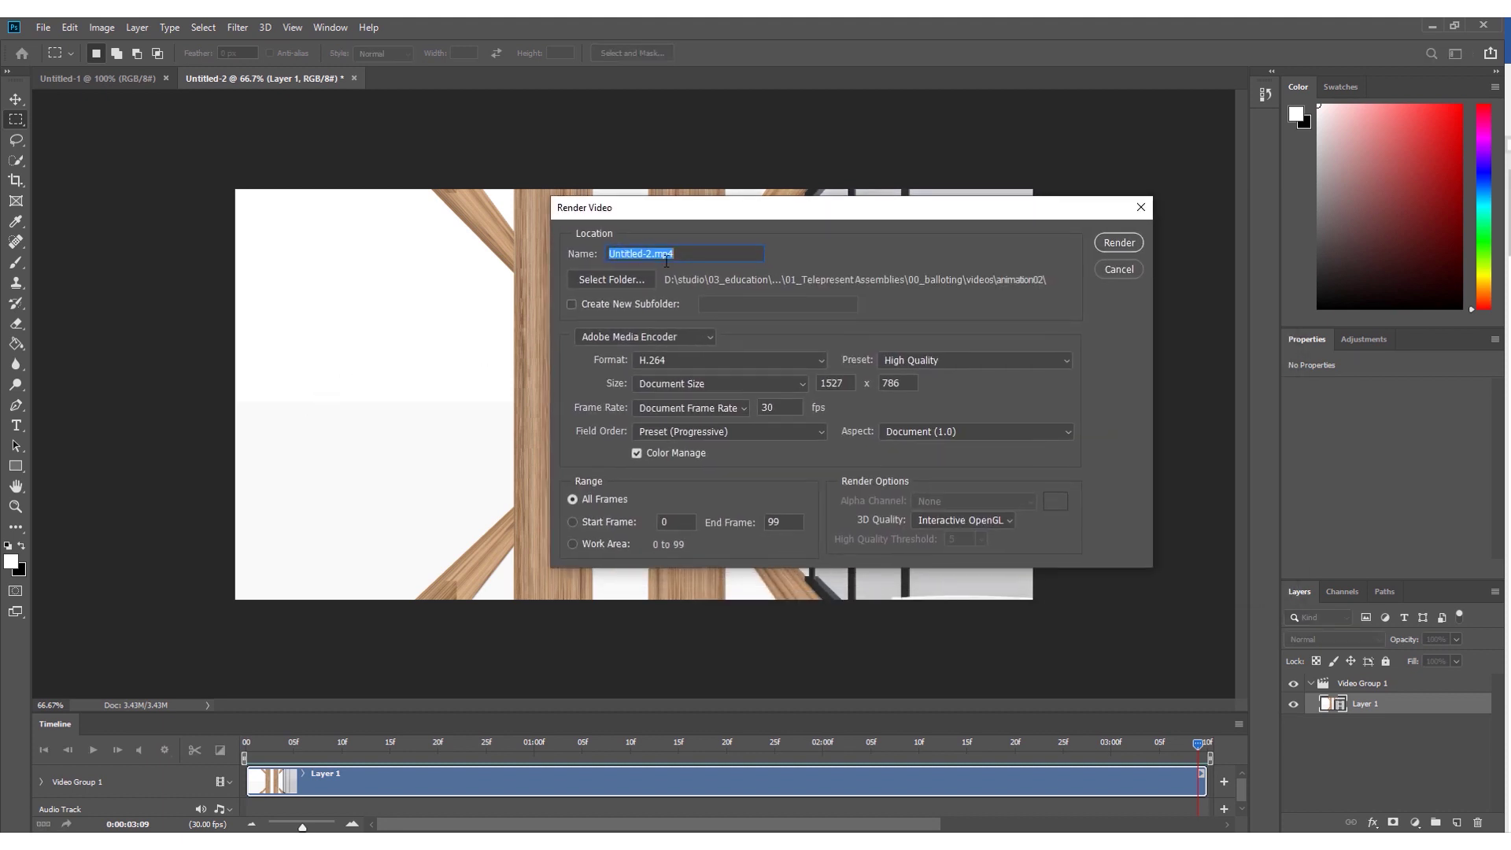
pyautogui.click(632, 282)
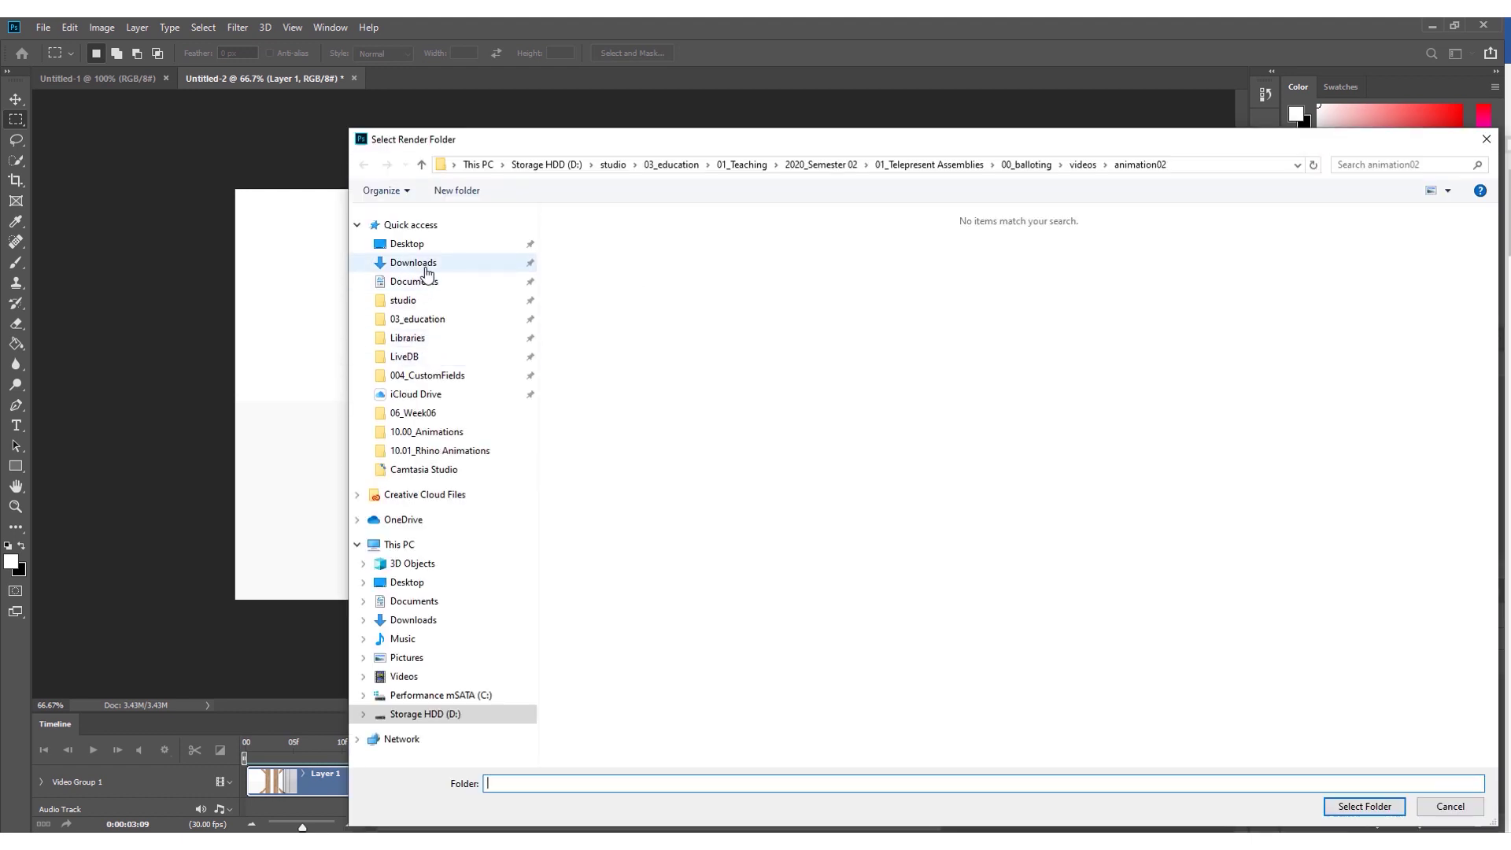
pyautogui.click(423, 270)
pyautogui.click(425, 282)
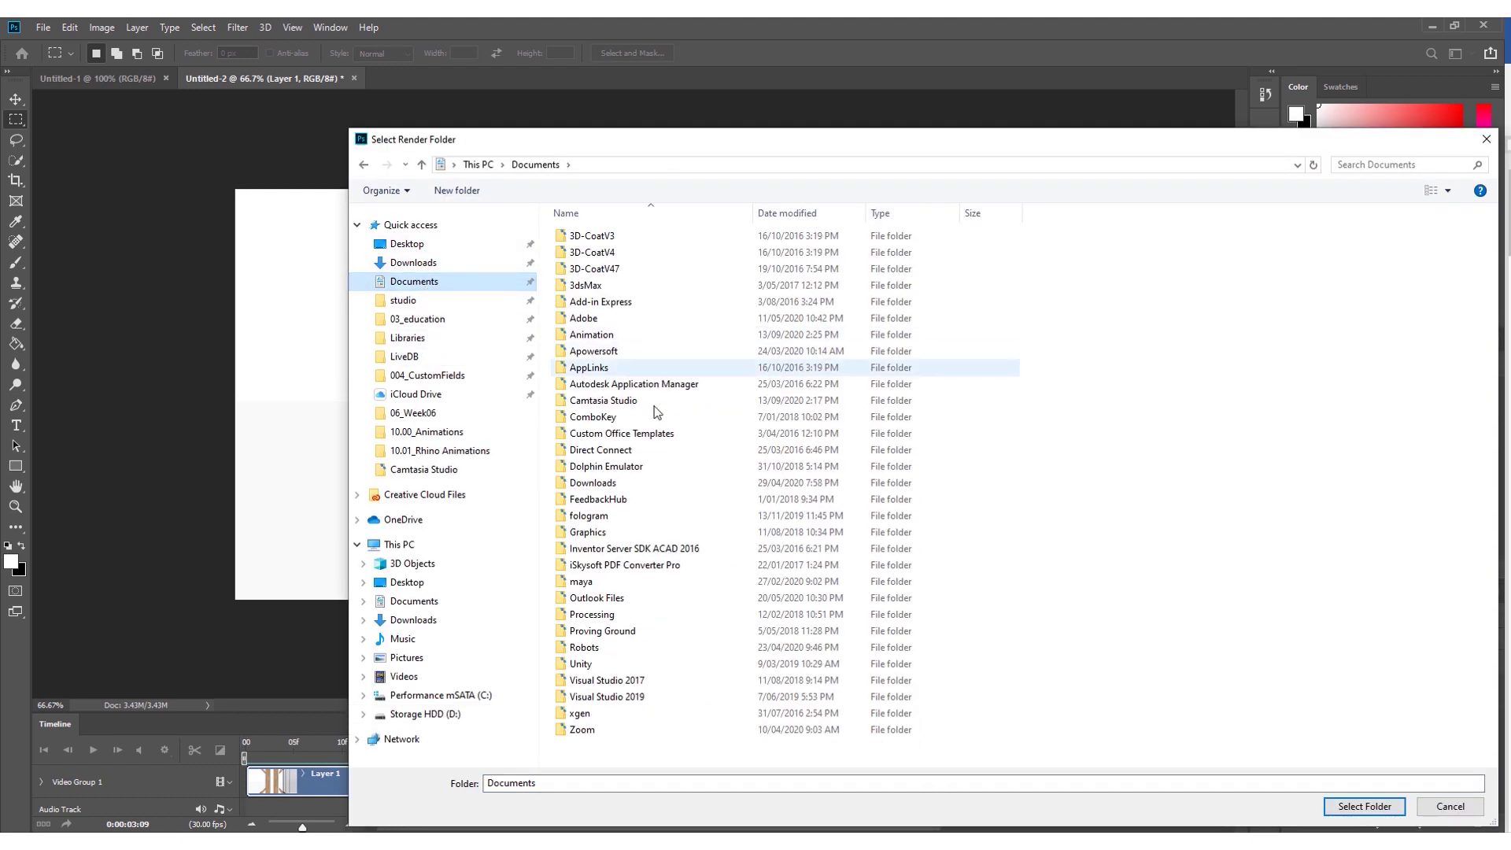
pyautogui.doubleClick(626, 335)
pyautogui.doubleClick(614, 238)
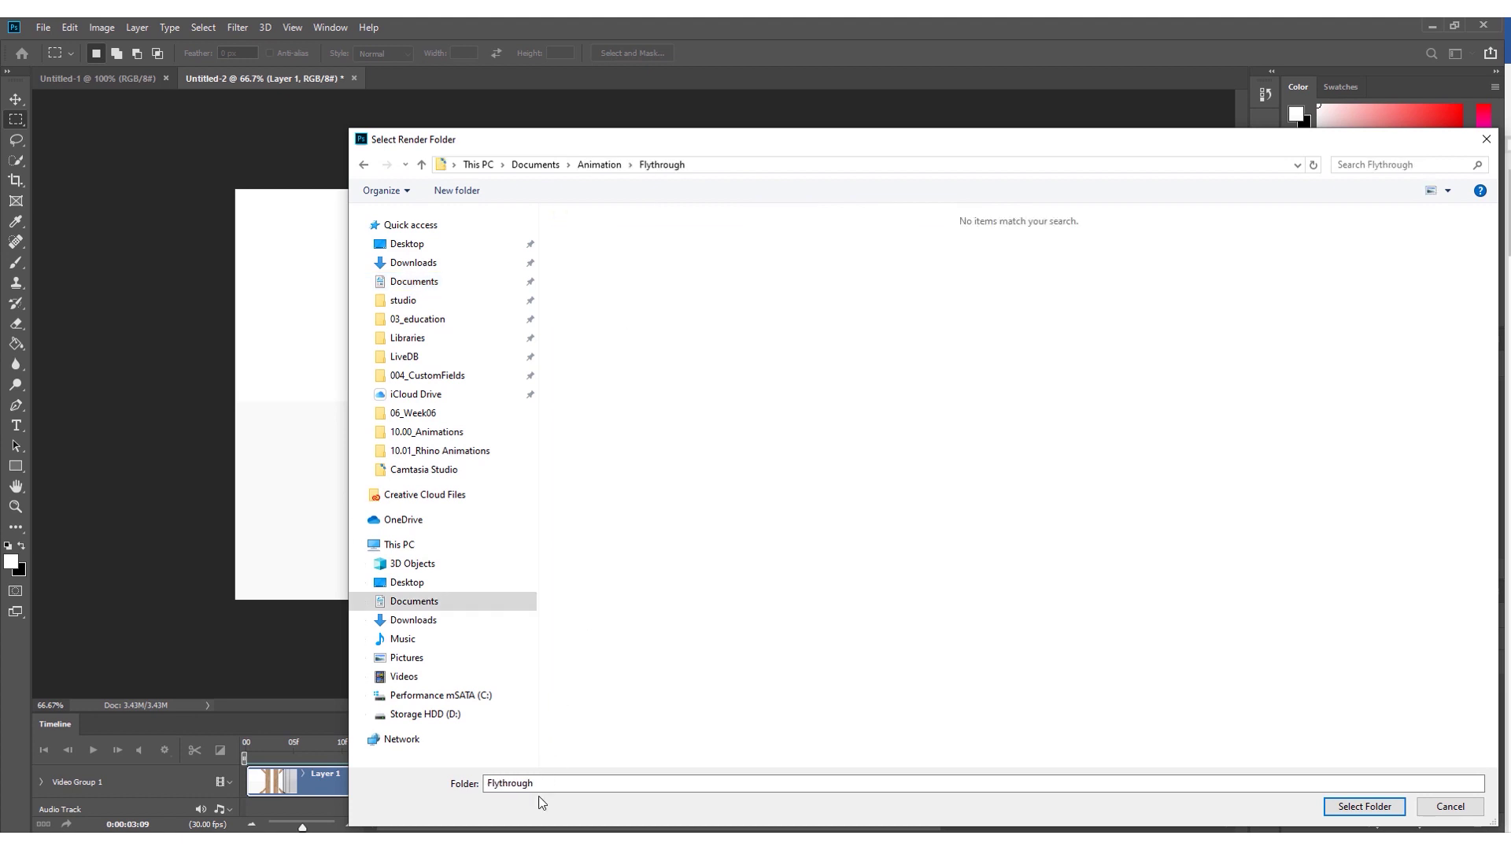
pyautogui.click(1363, 806)
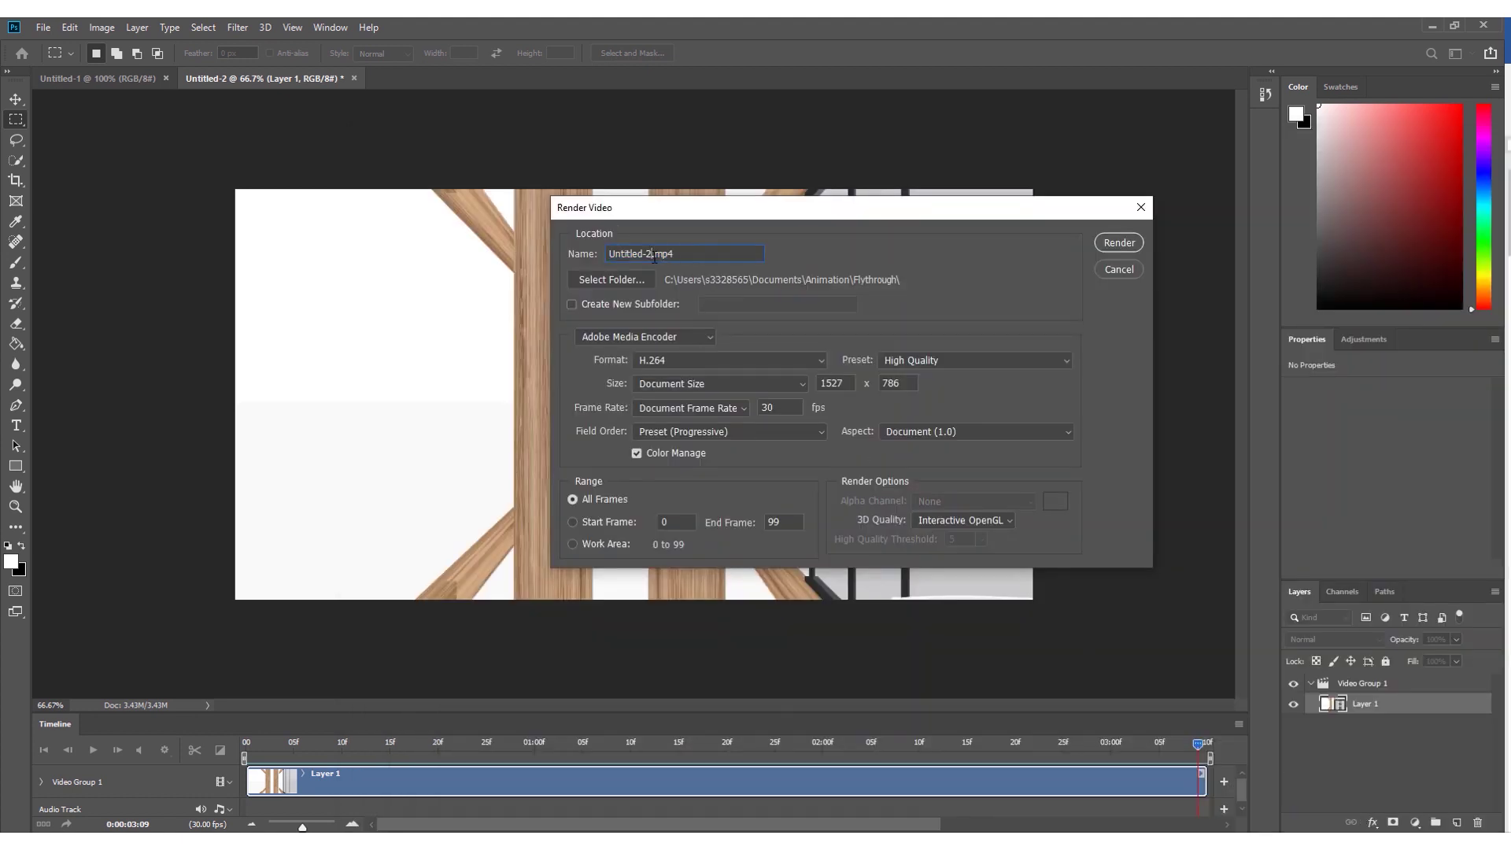
# - Name the output video Fly and render it
pyautogui.moveTo(654, 256); pyautogui.dragTo(591, 251)
pyautogui.press('capslock')
pyautogui.write('F')
pyautogui.press('capslock')
pyautogui.write('ly')
pyautogui.click(1123, 249)
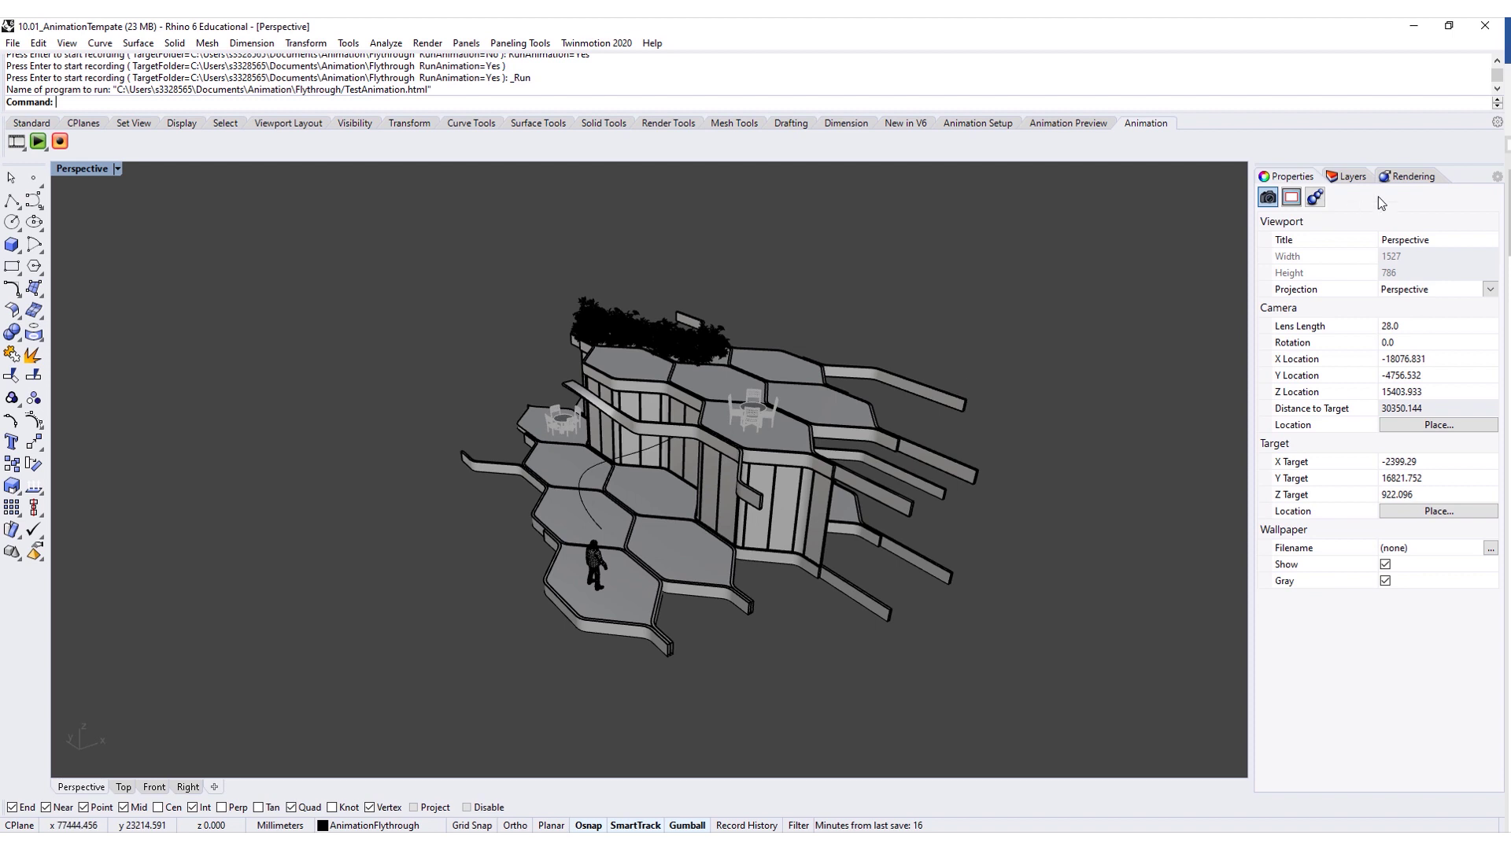
# - In Rhino, make Default the current layer and hide the AnimationFlythrough layer
pyautogui.click(1353, 176)
pyautogui.doubleClick(1324, 228)
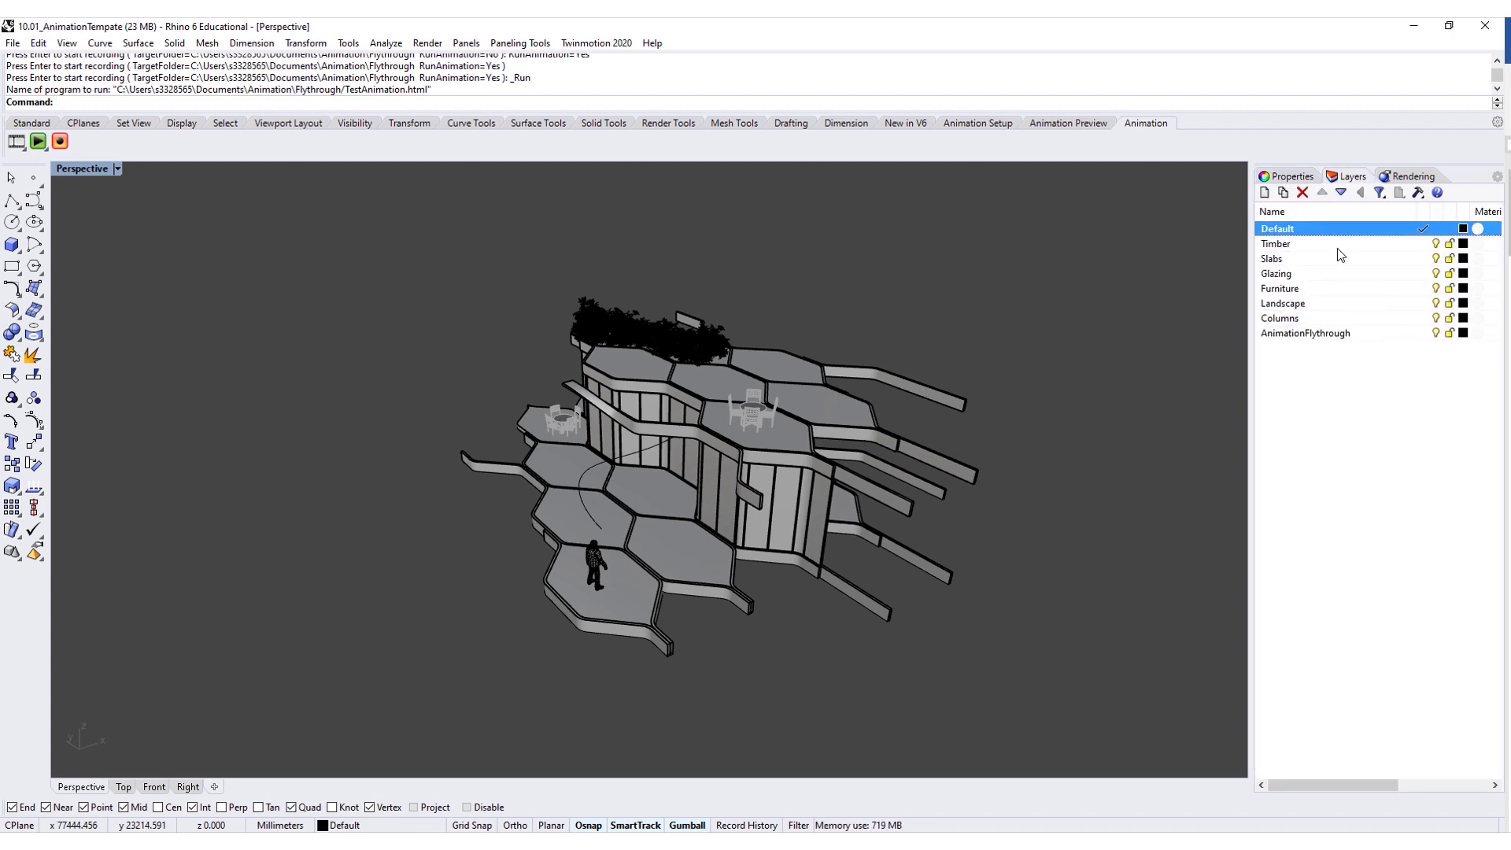
pyautogui.click(1436, 332)
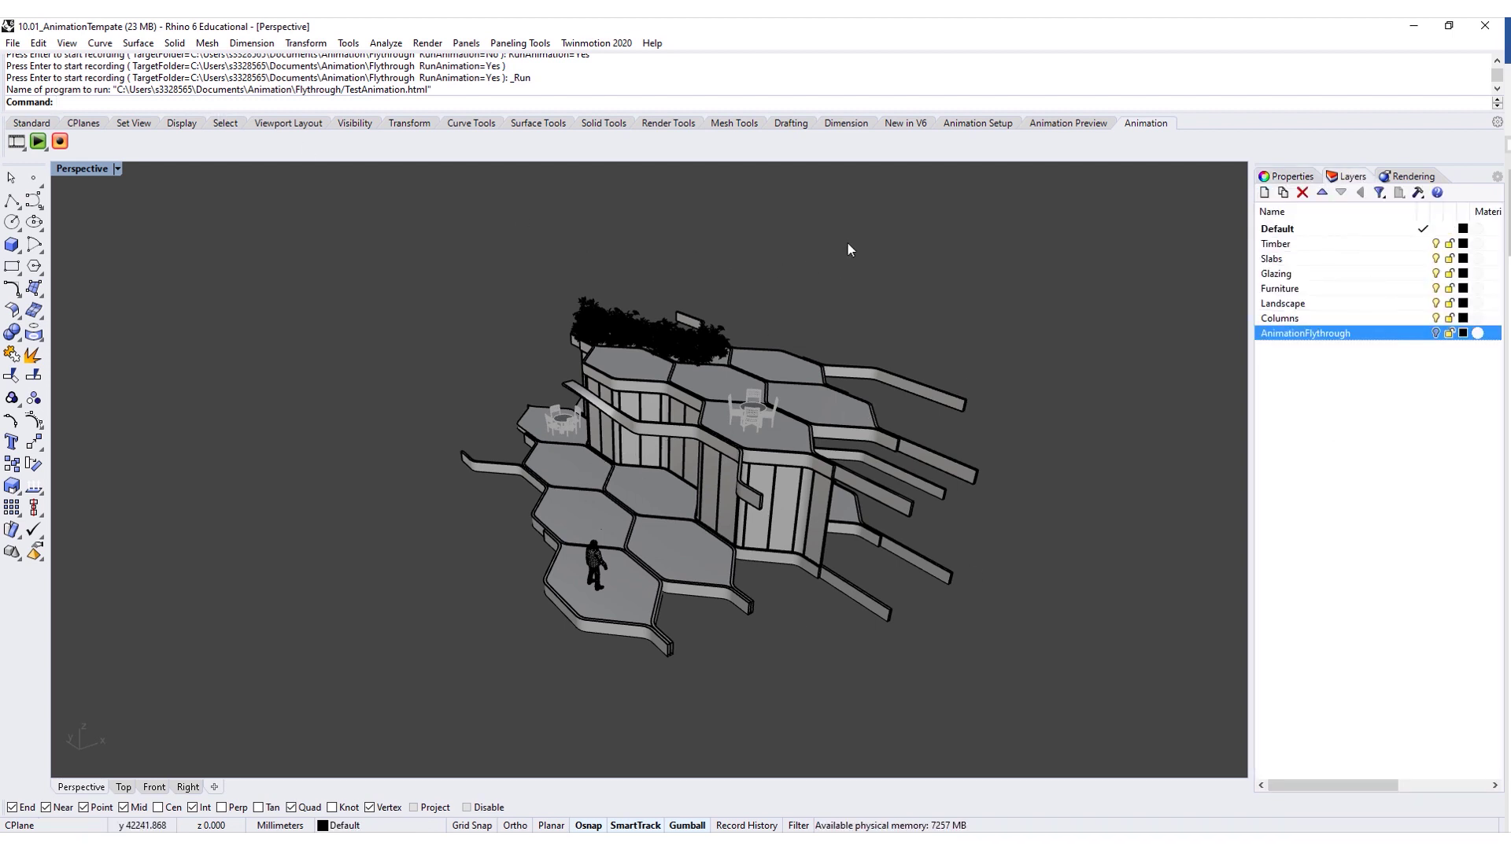
pyautogui.click(966, 126)
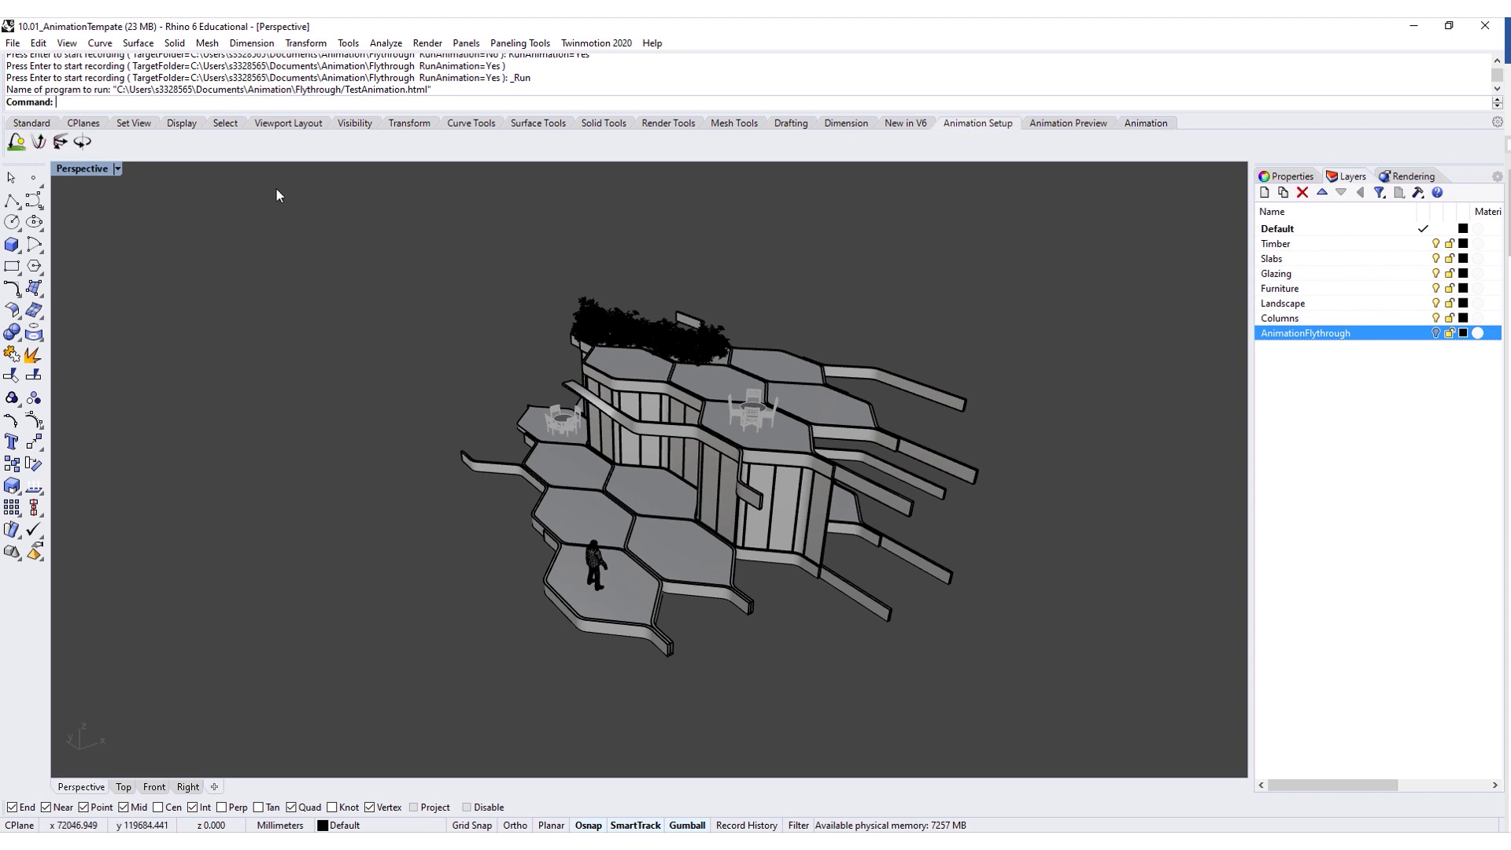
pyautogui.click(82, 143)
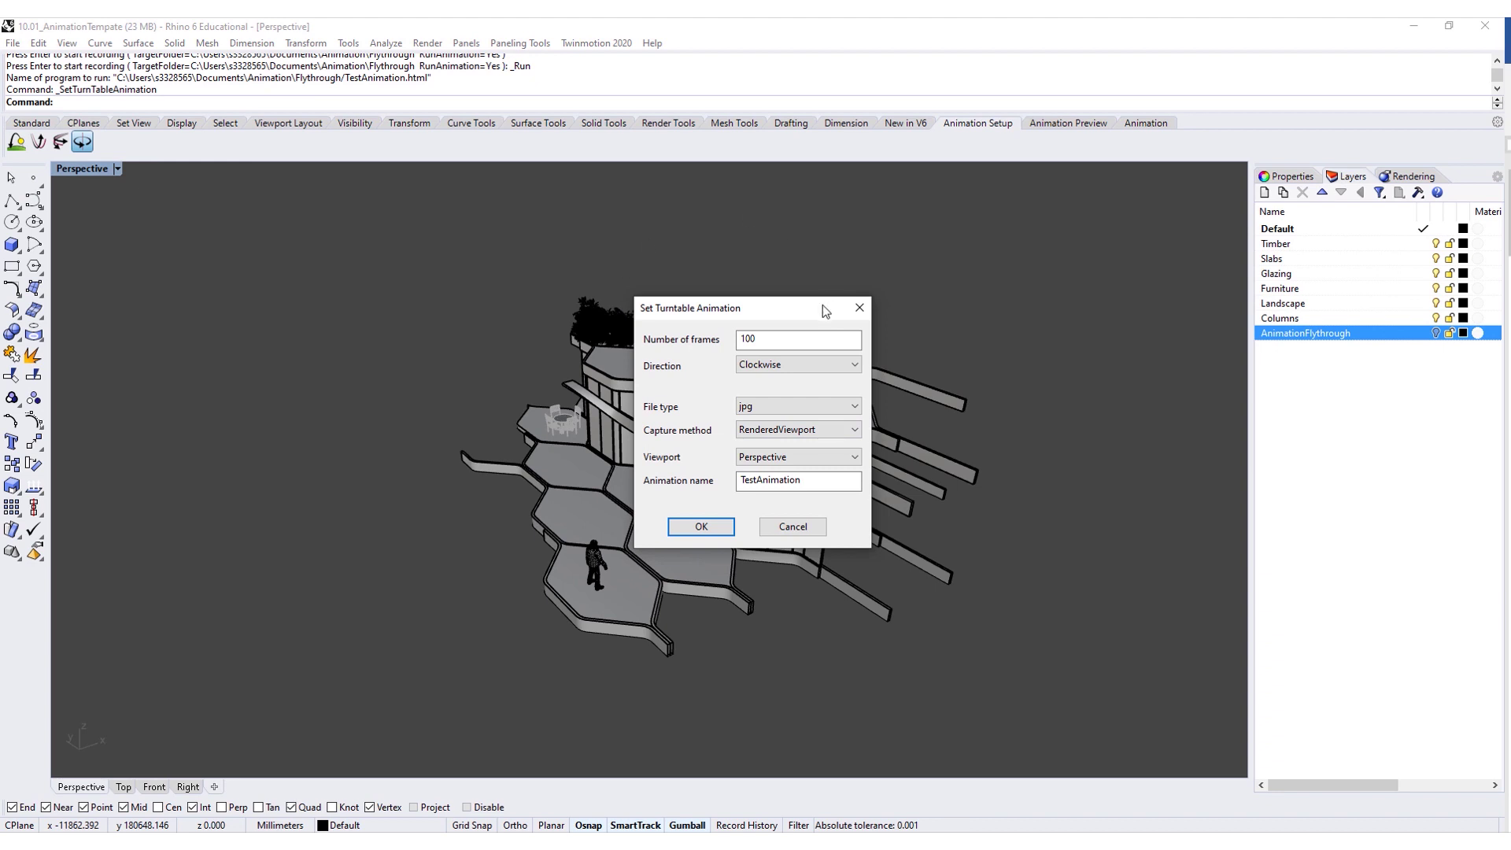
pyautogui.click(858, 307)
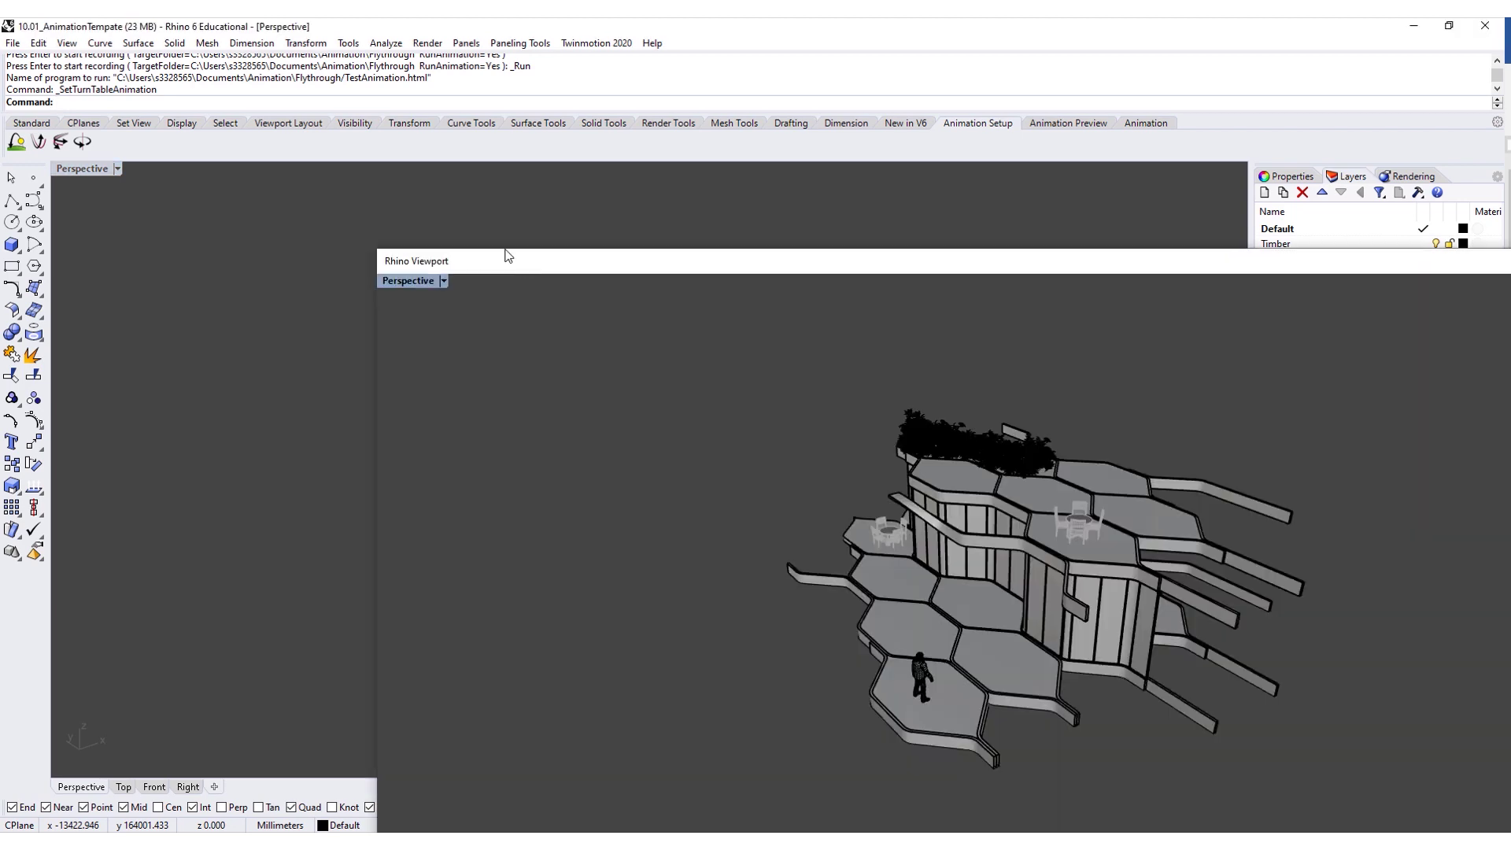
# - Maximize the floating Perspective viewport and set it to the SW isometric view
pyautogui.moveTo(523, 261); pyautogui.dragTo(169, 20)
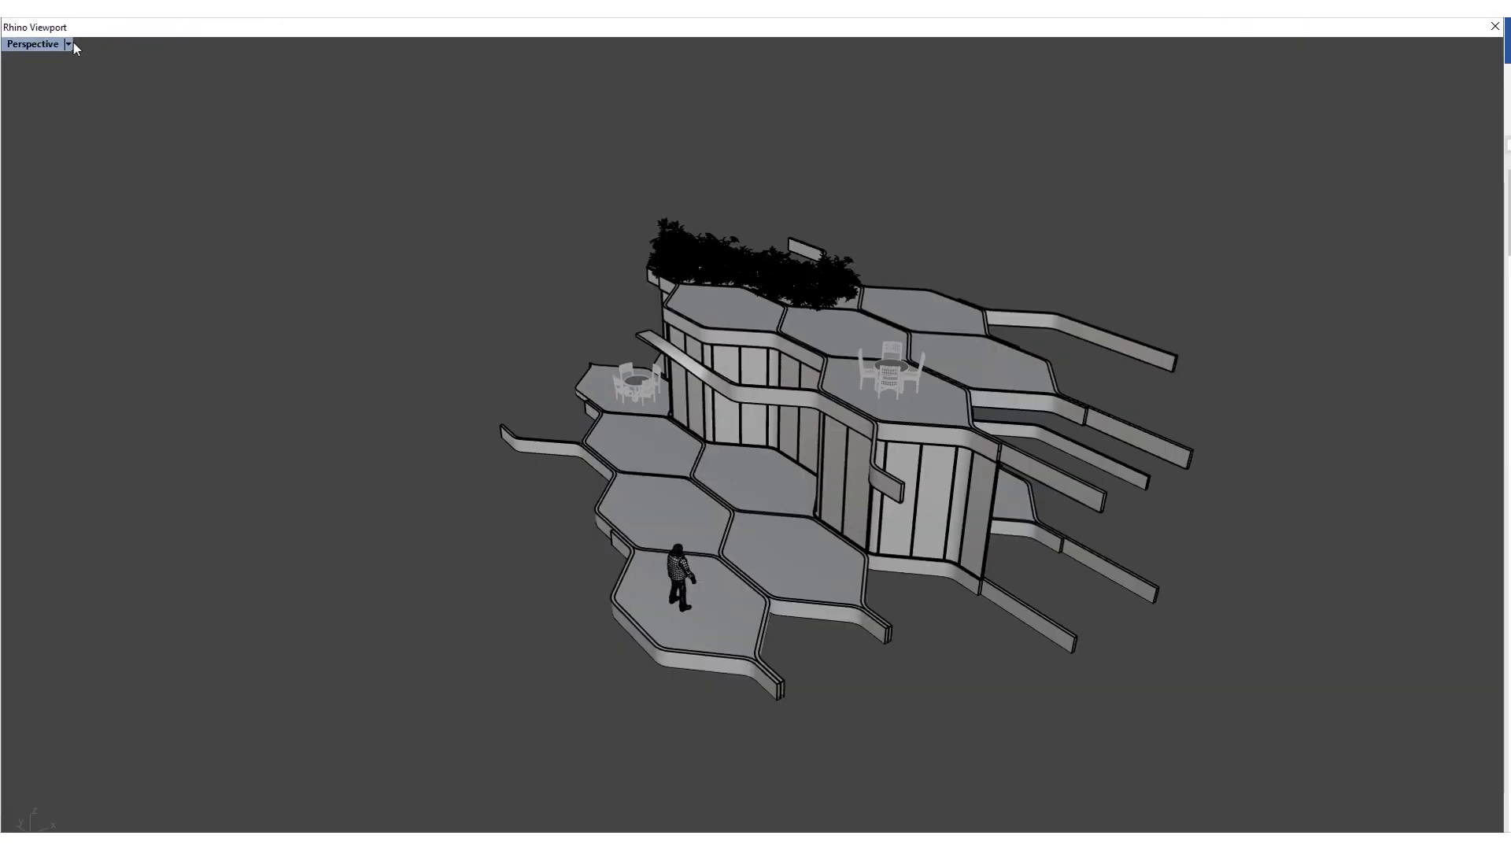
pyautogui.click(68, 44)
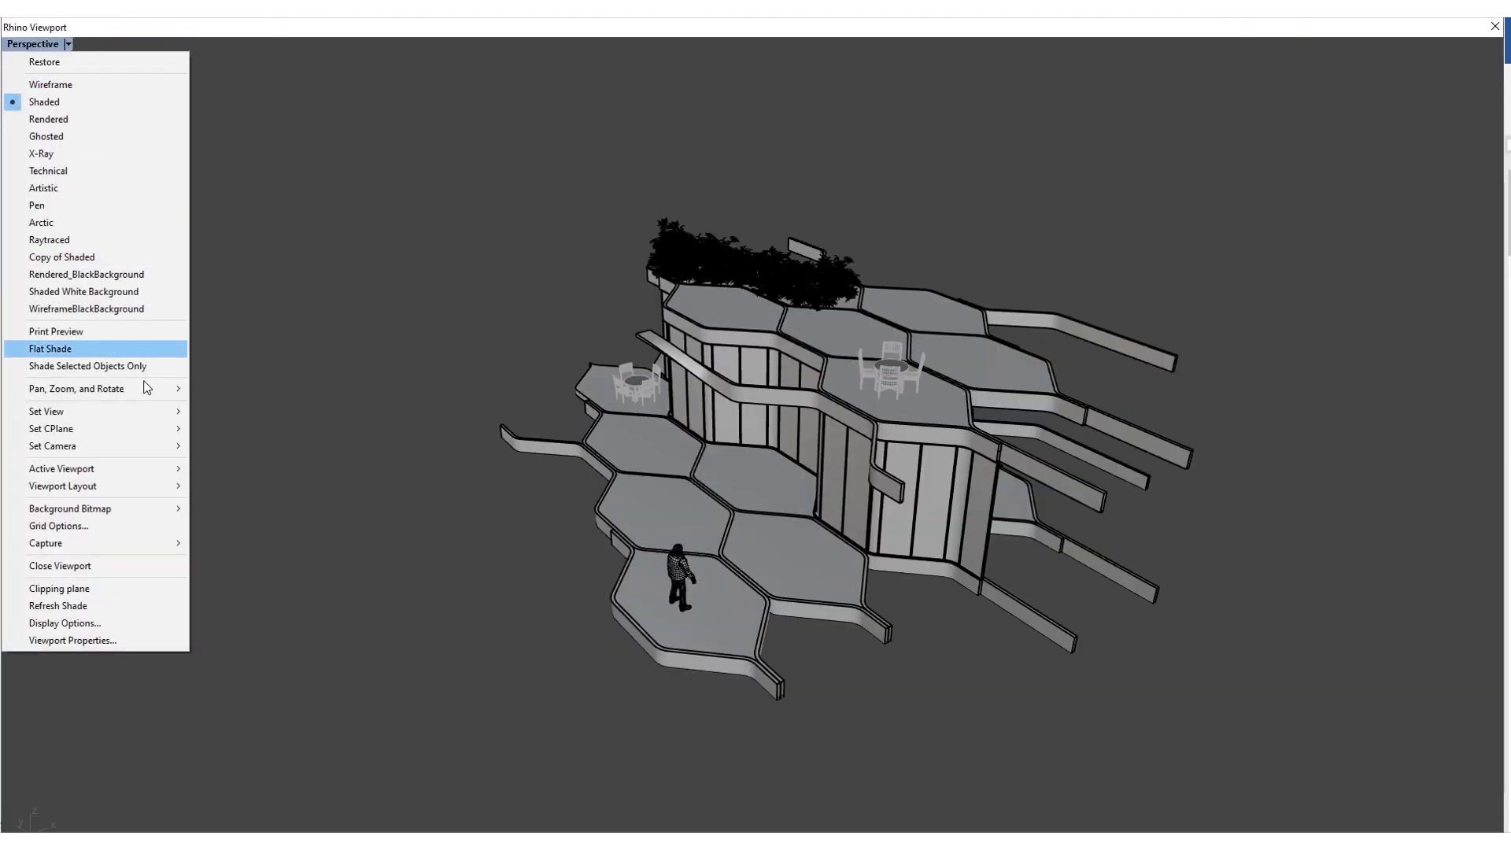
pyautogui.moveTo(126, 414)
pyautogui.moveTo(291, 568)
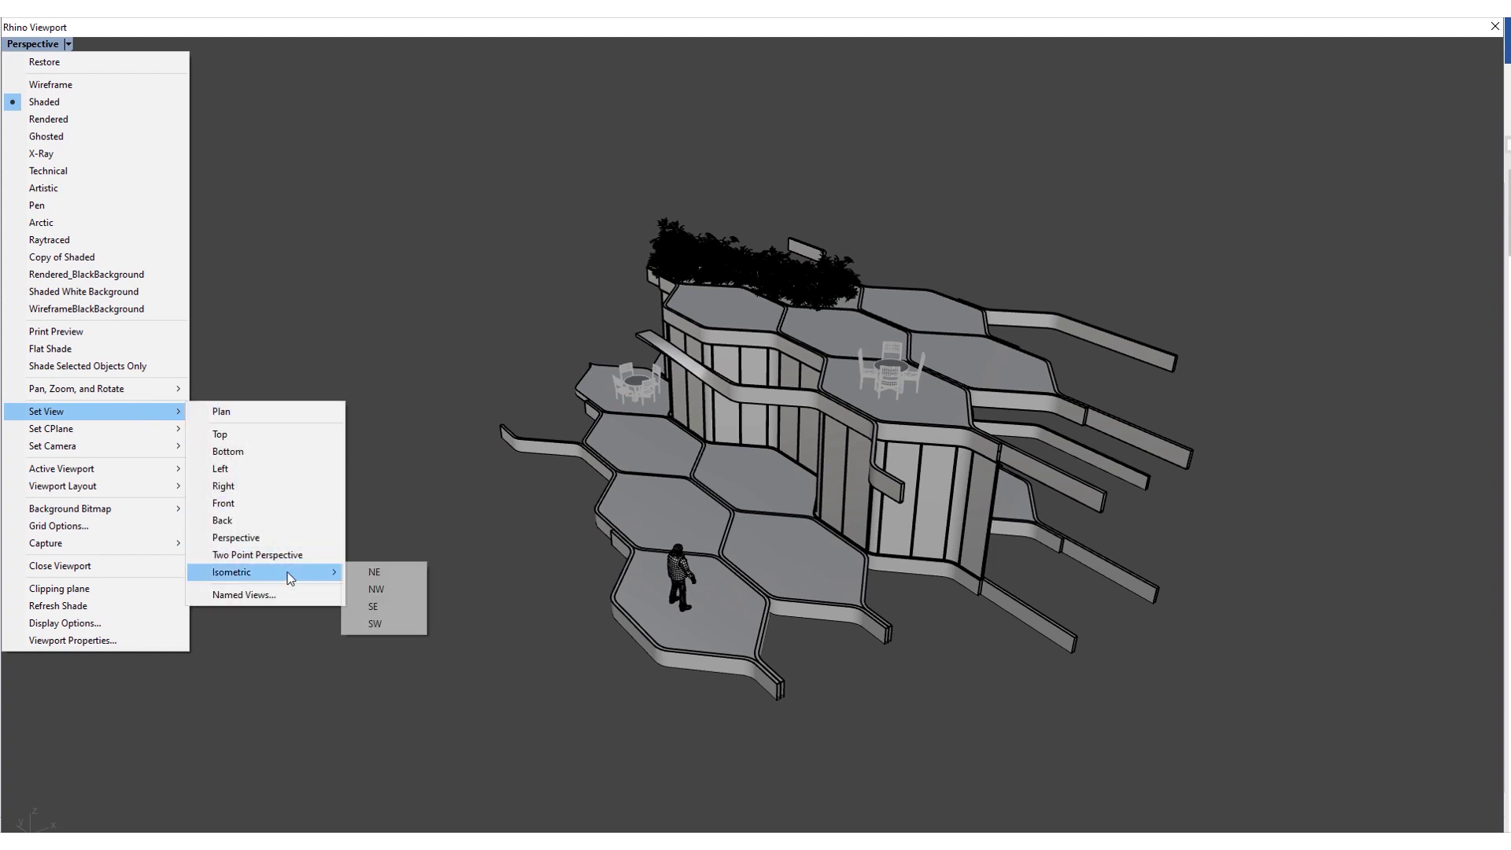
pyautogui.click(374, 624)
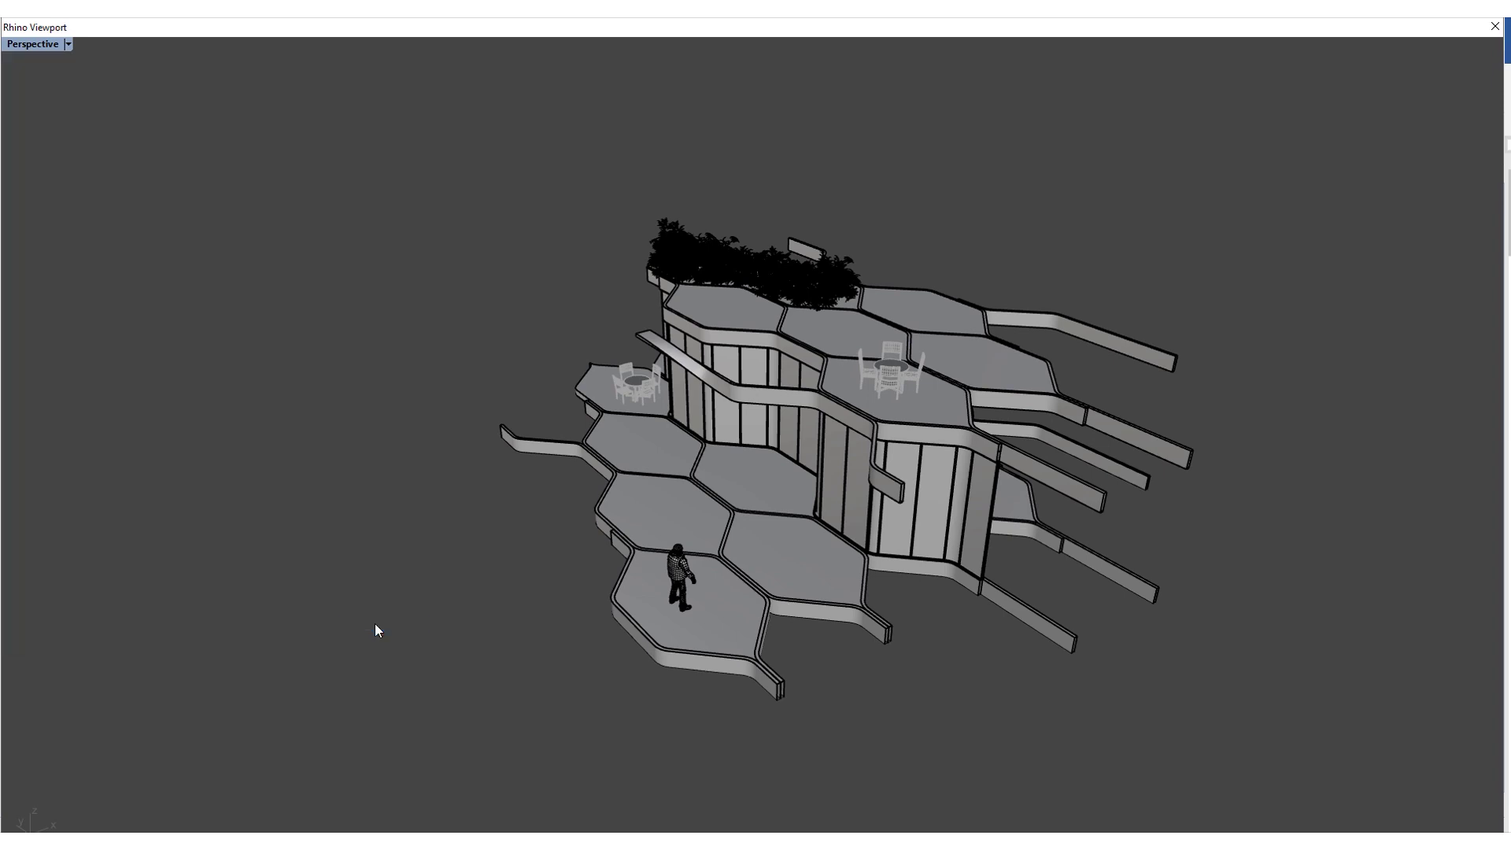
# - Select the whole building model, zoom the isometric view to its extents, deselect it and leave a slight margin around it
pyautogui.moveTo(659, 321); pyautogui.dragTo(838, 525)
pyautogui.hotkey('ctrl', 'shift', 'e')
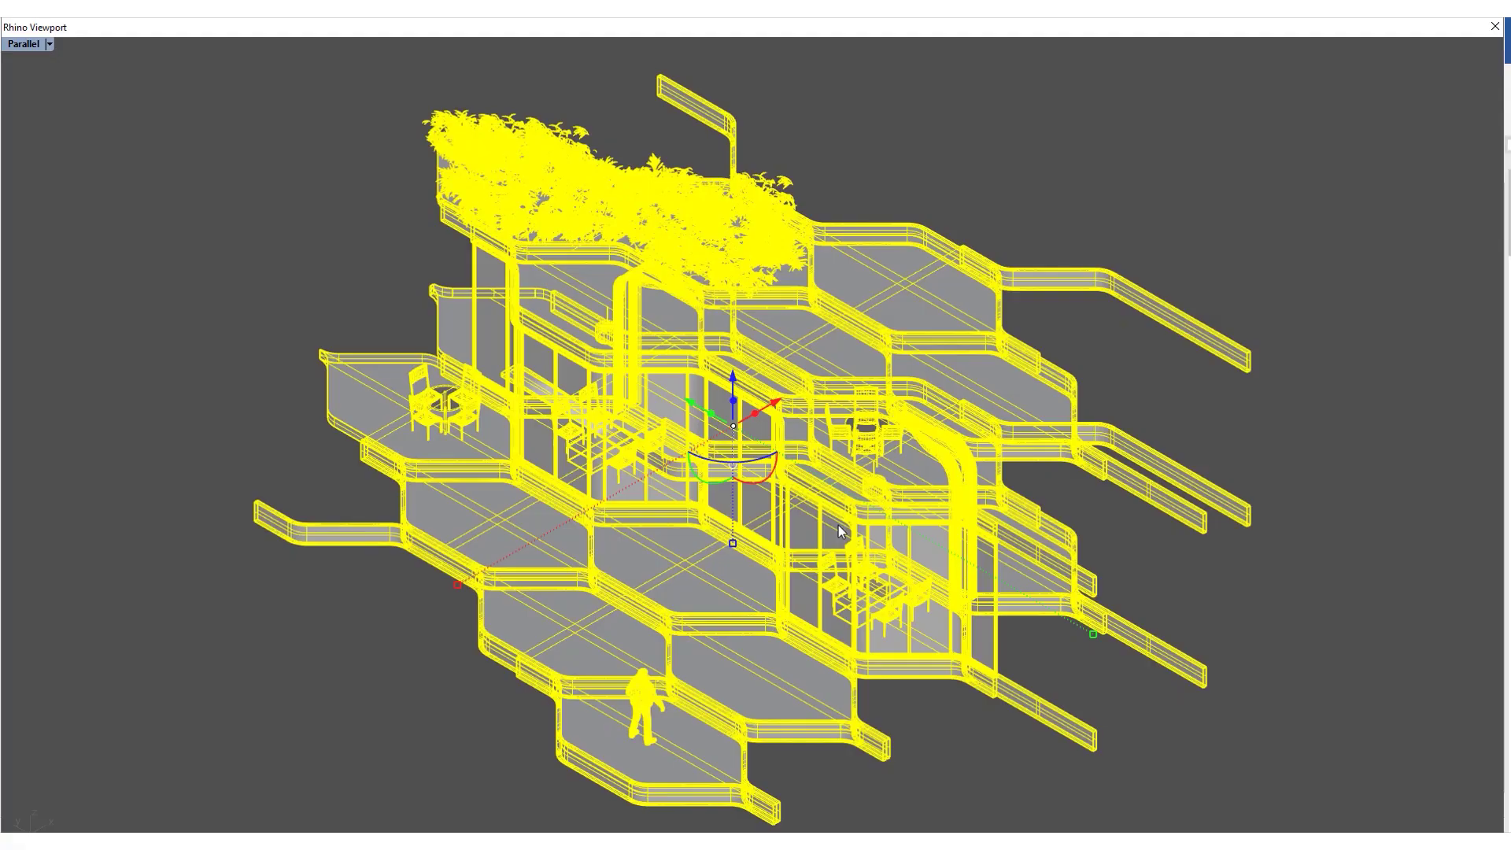
pyautogui.press('Escape')
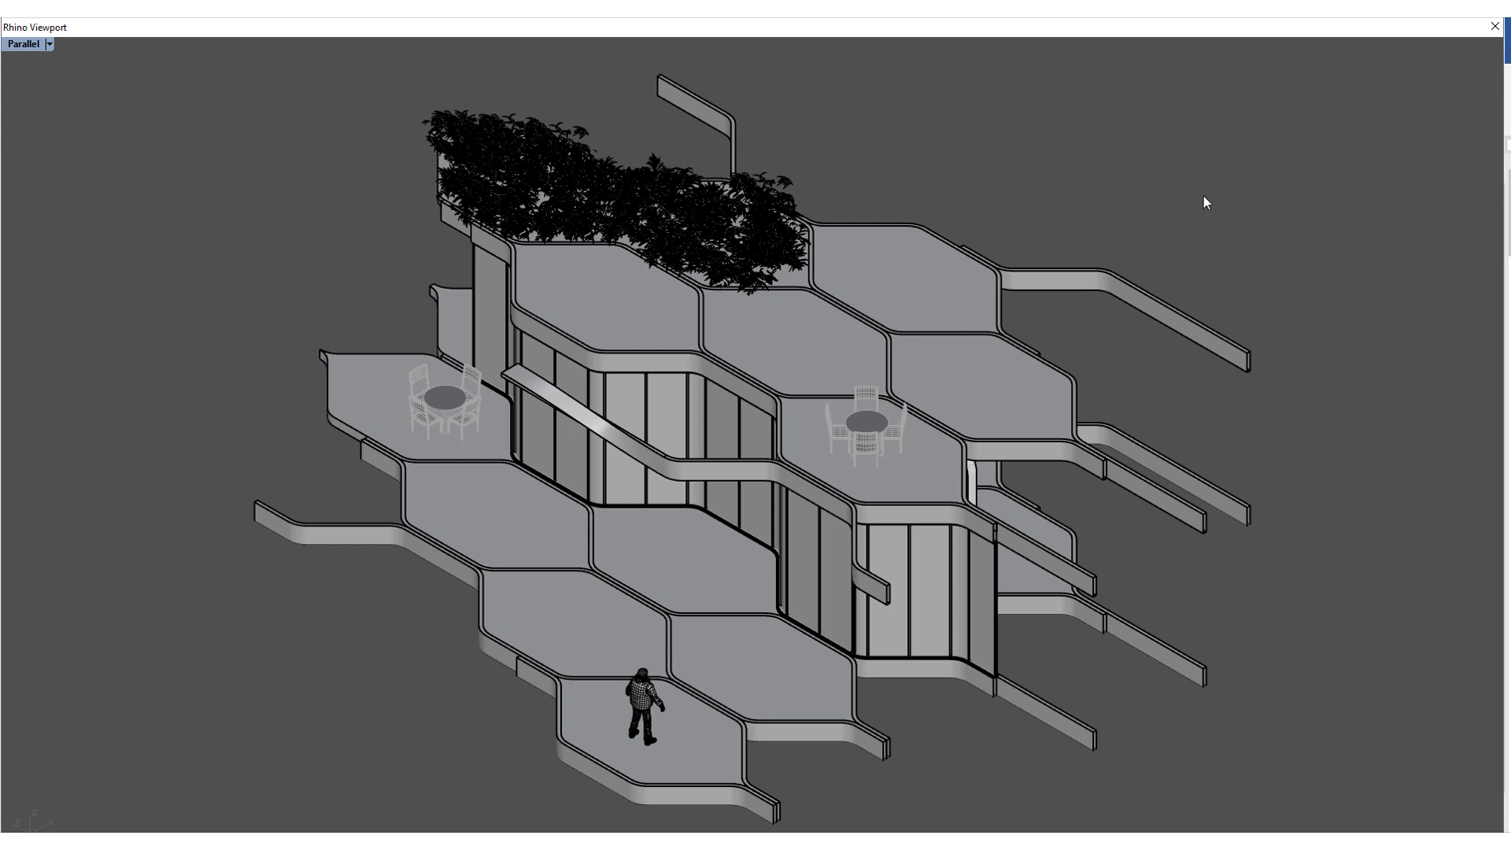
pyautogui.scroll(-1, 1202, 202)
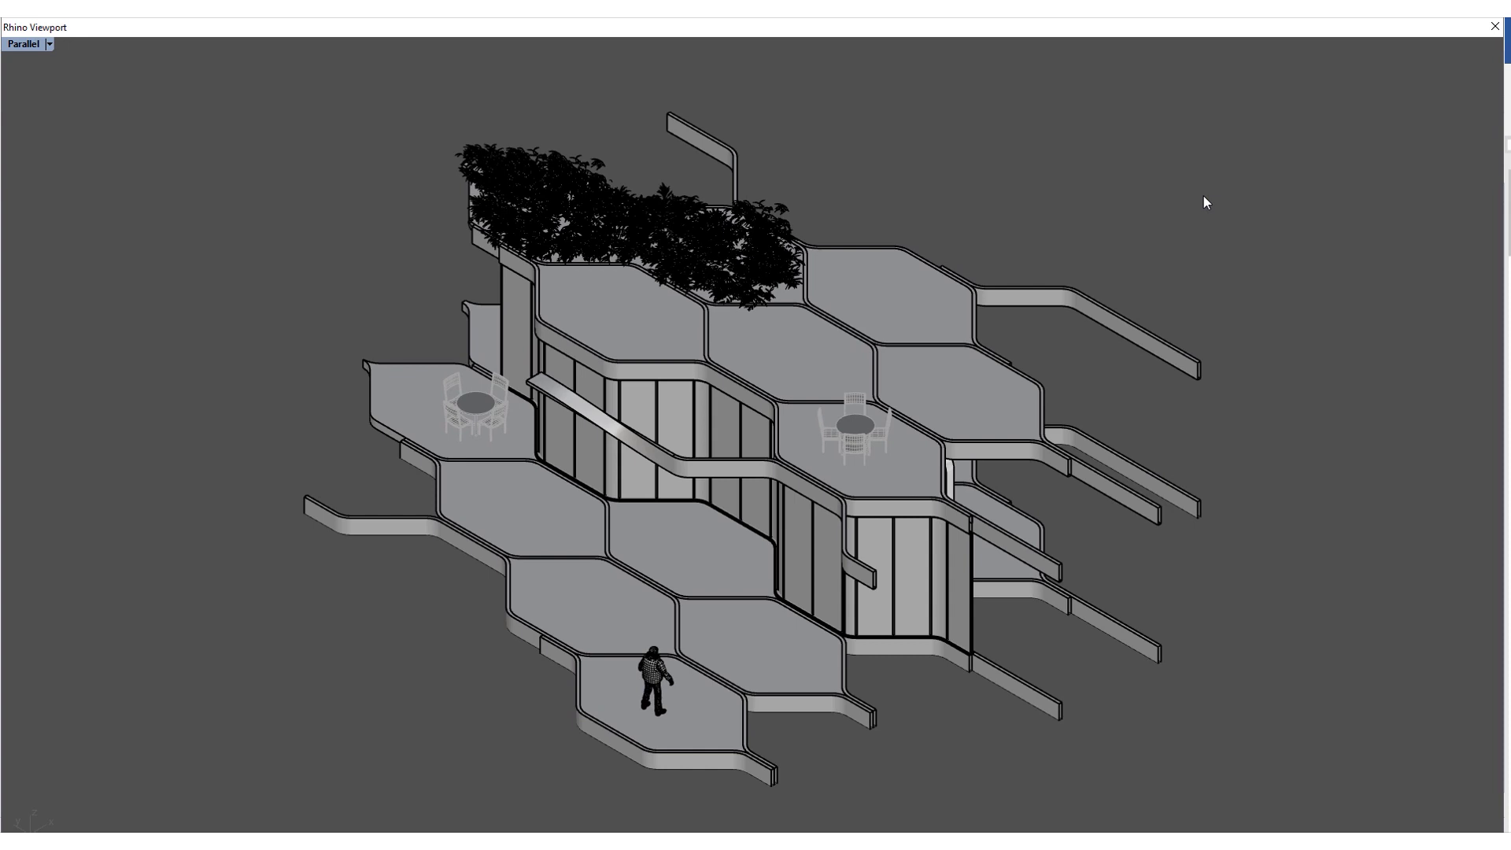
# - Zoom the isometric view out to leave a wide margin around the building and set its display mode to Rendered
pyautogui.scroll(-1, 1202, 203)
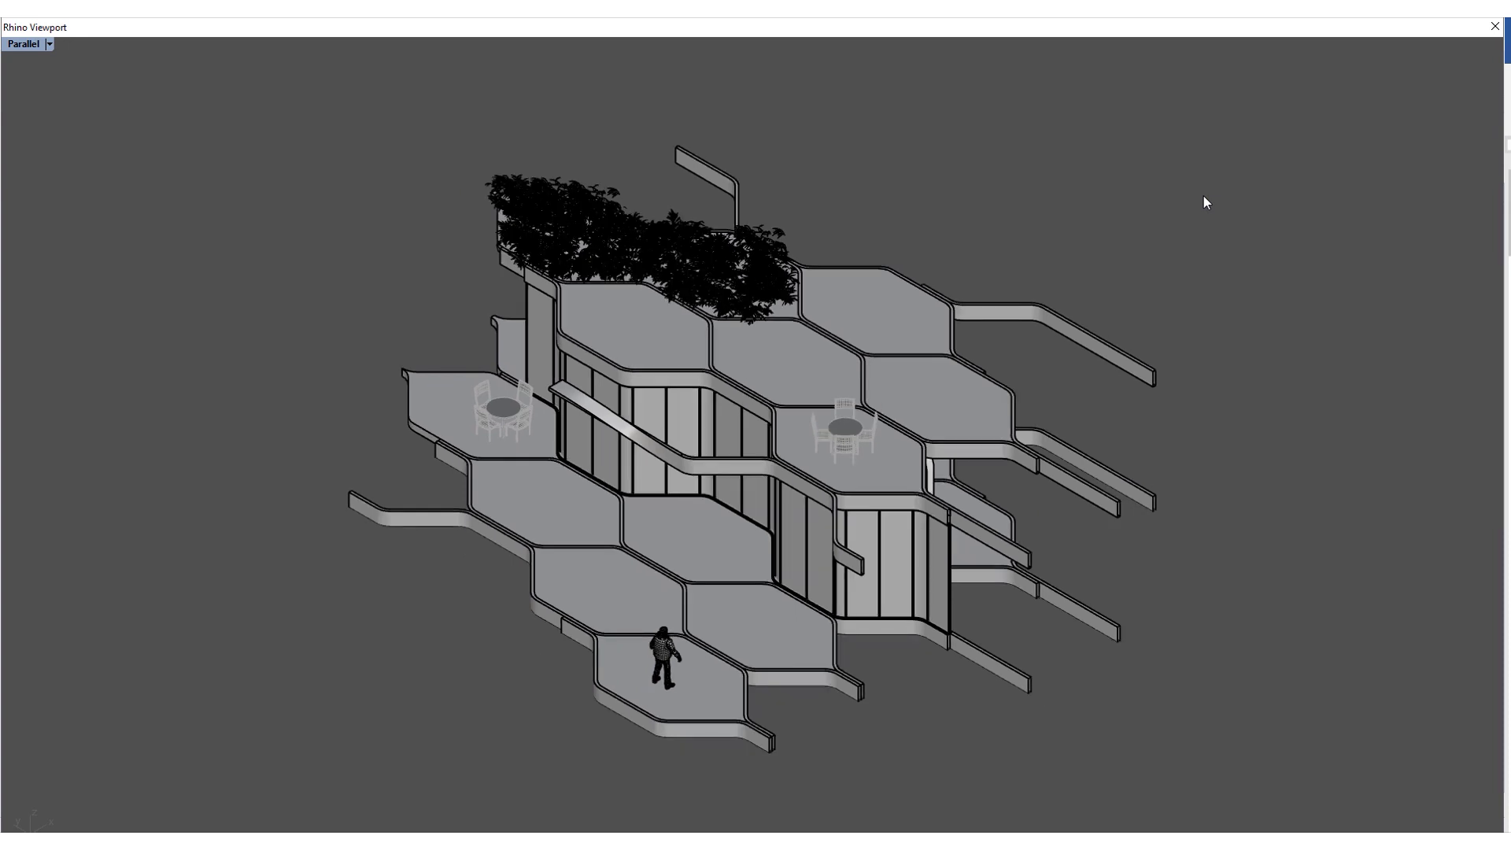
pyautogui.scroll(-1, 1204, 202)
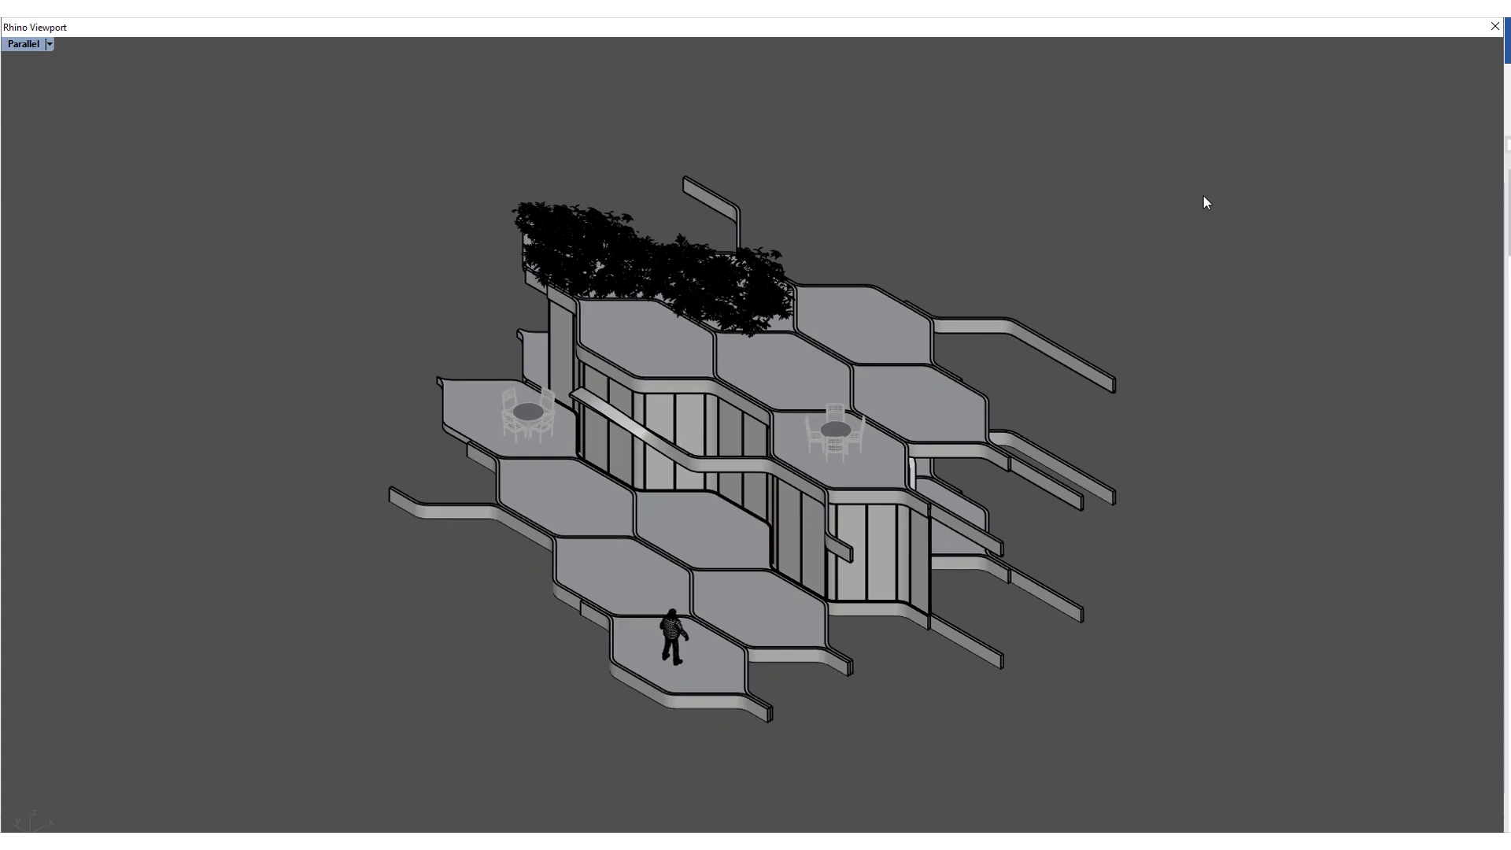
pyautogui.scroll(-1, 1203, 196)
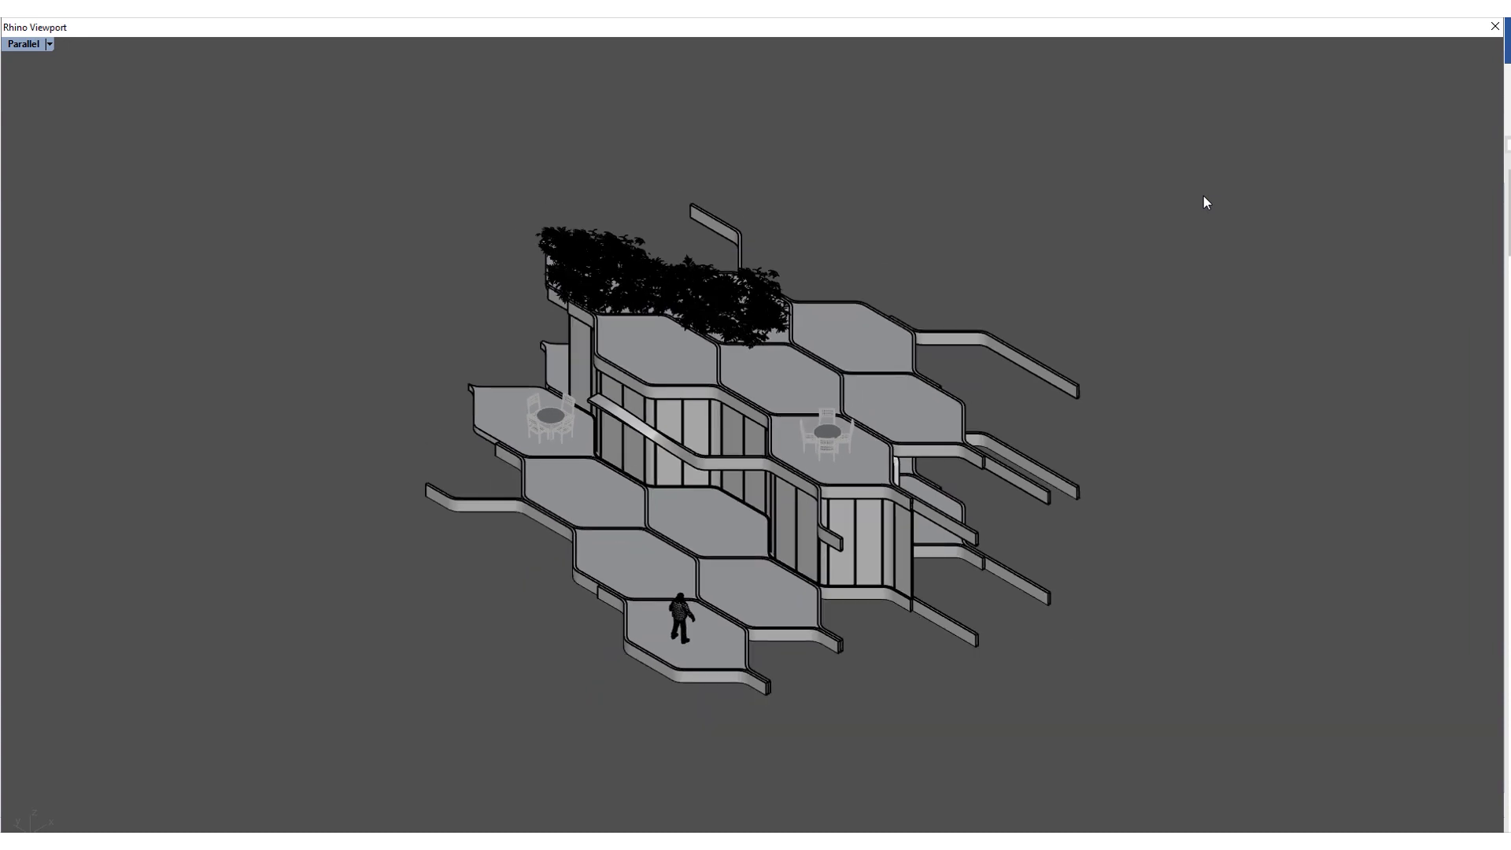
pyautogui.scroll(-1, 1204, 202)
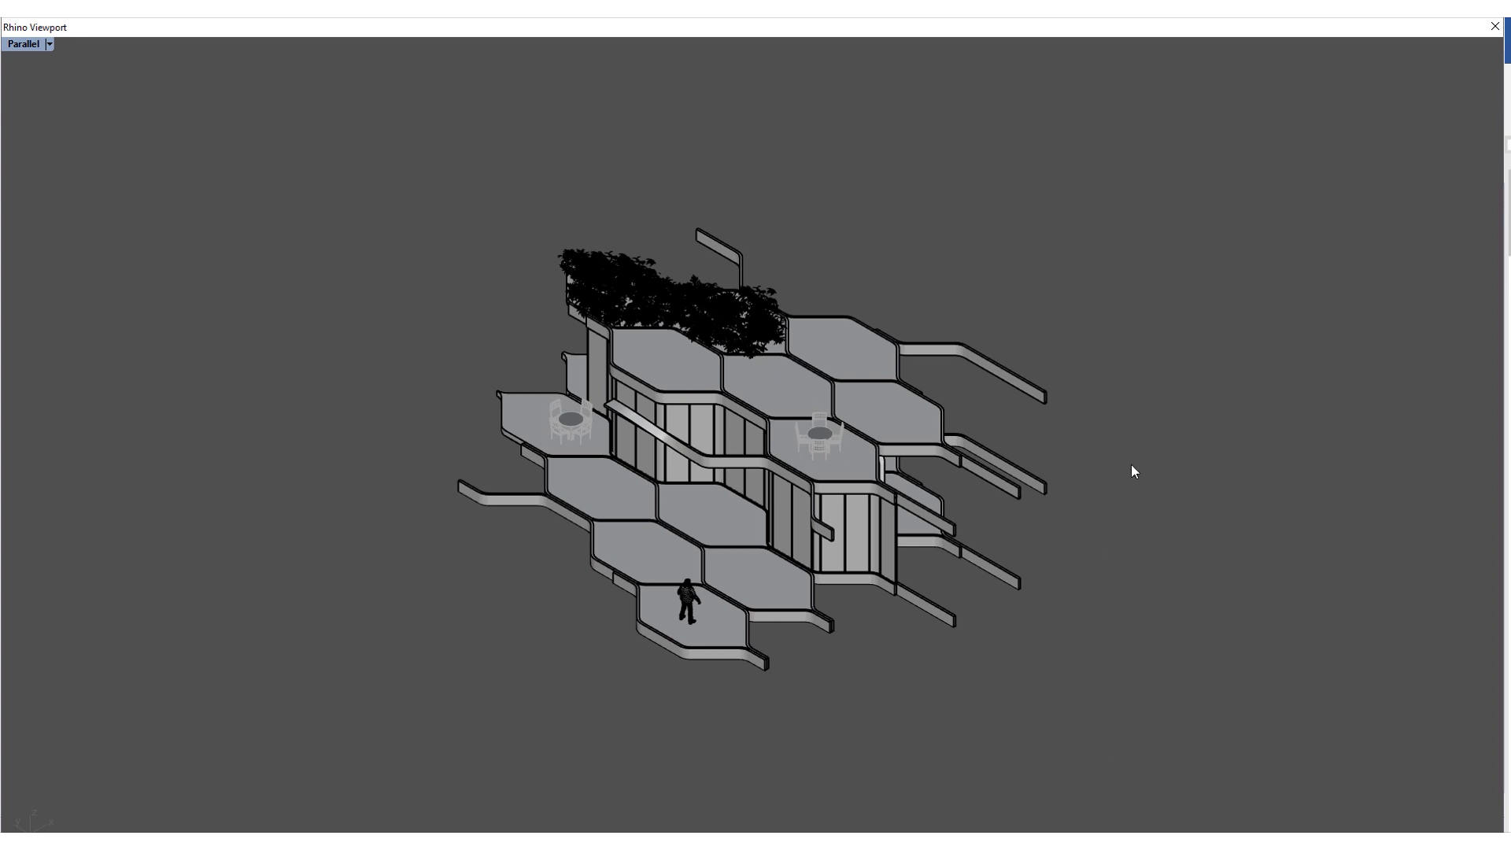
pyautogui.scroll(-1, 1131, 471)
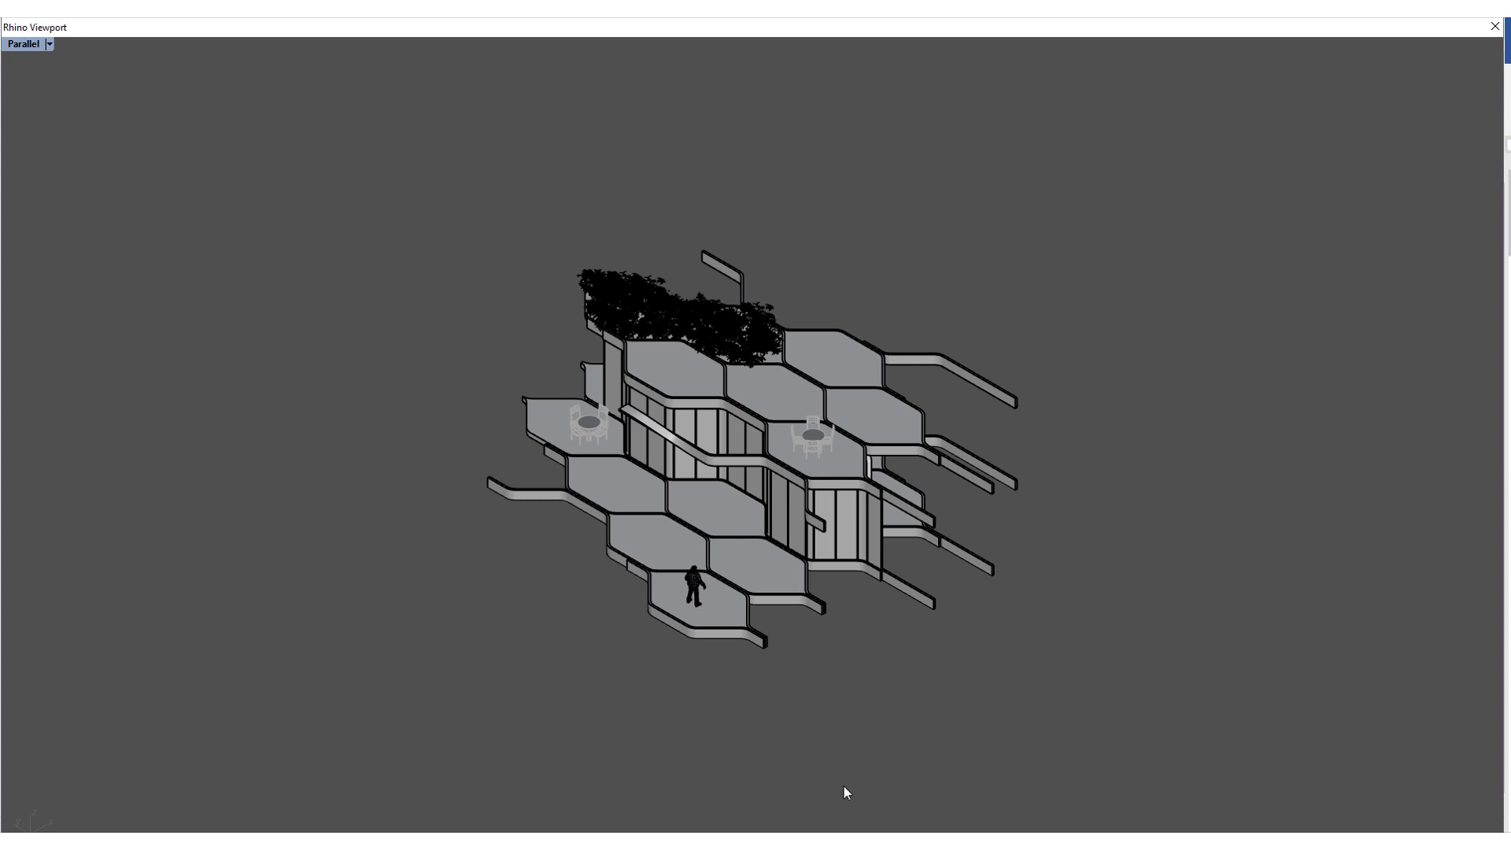
pyautogui.click(49, 44)
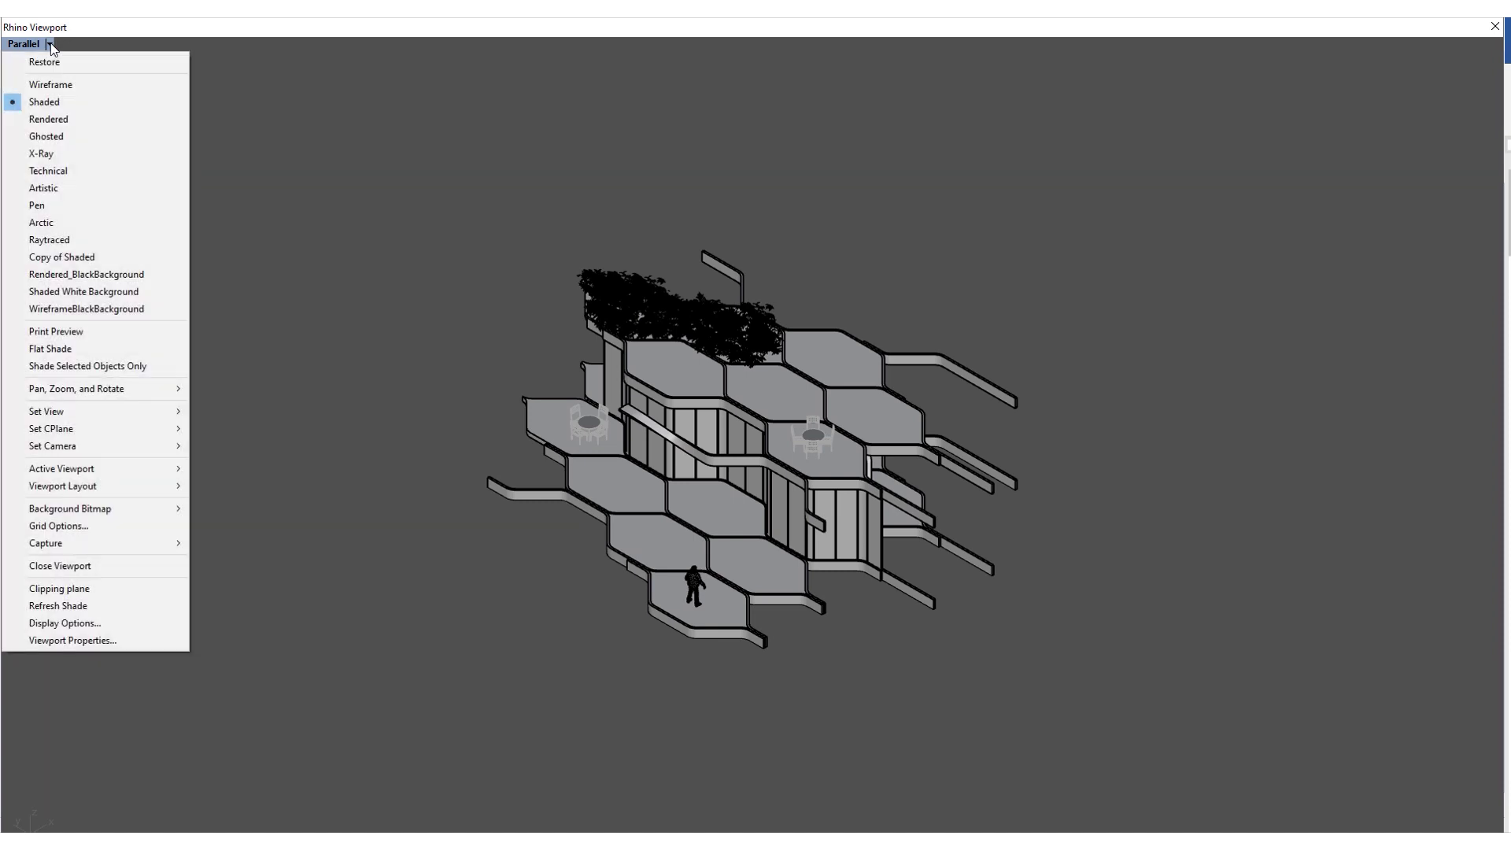
pyautogui.click(49, 119)
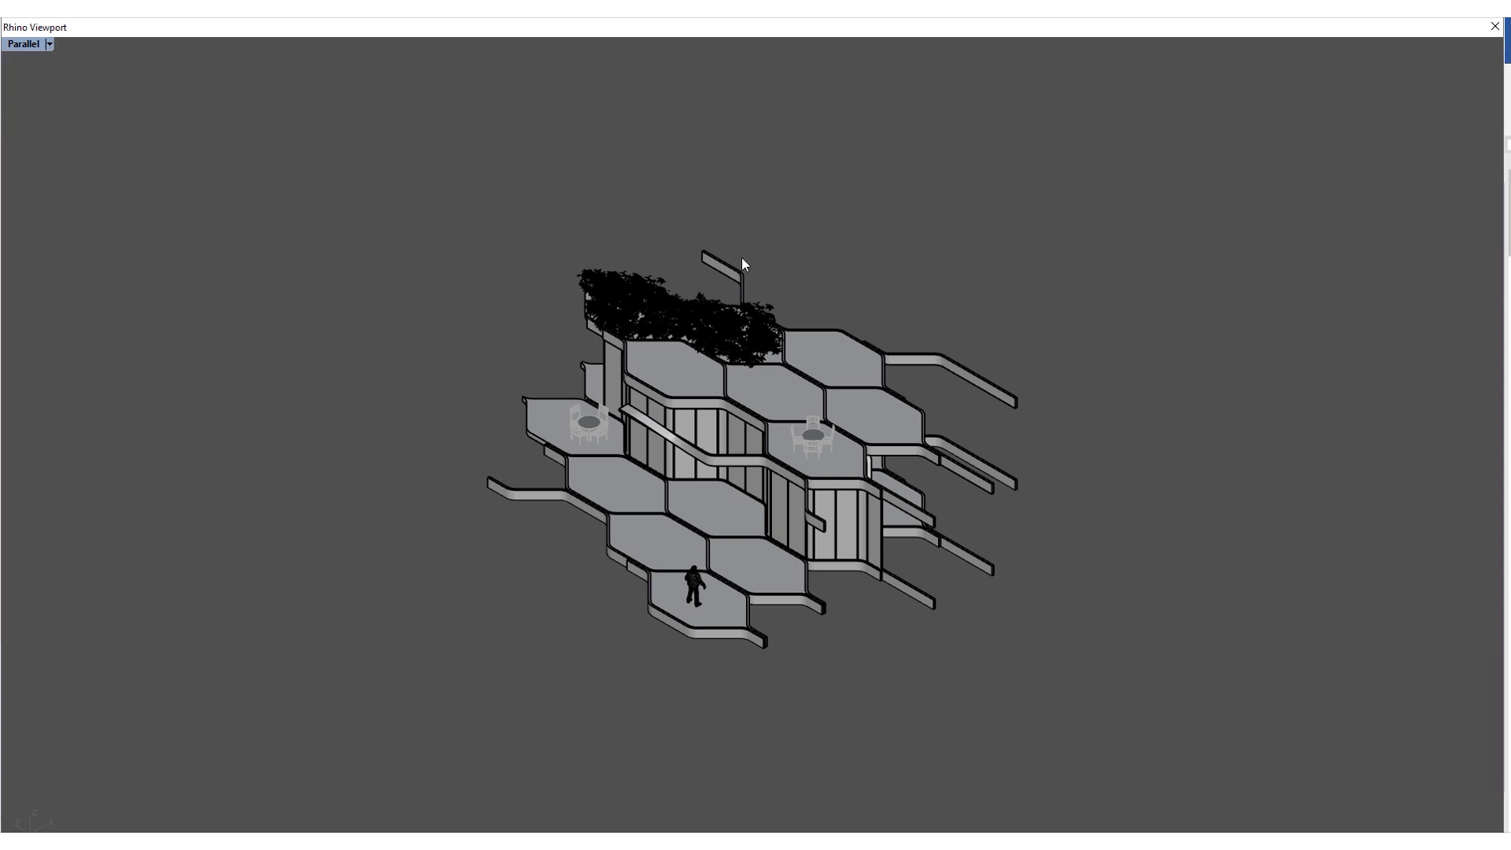
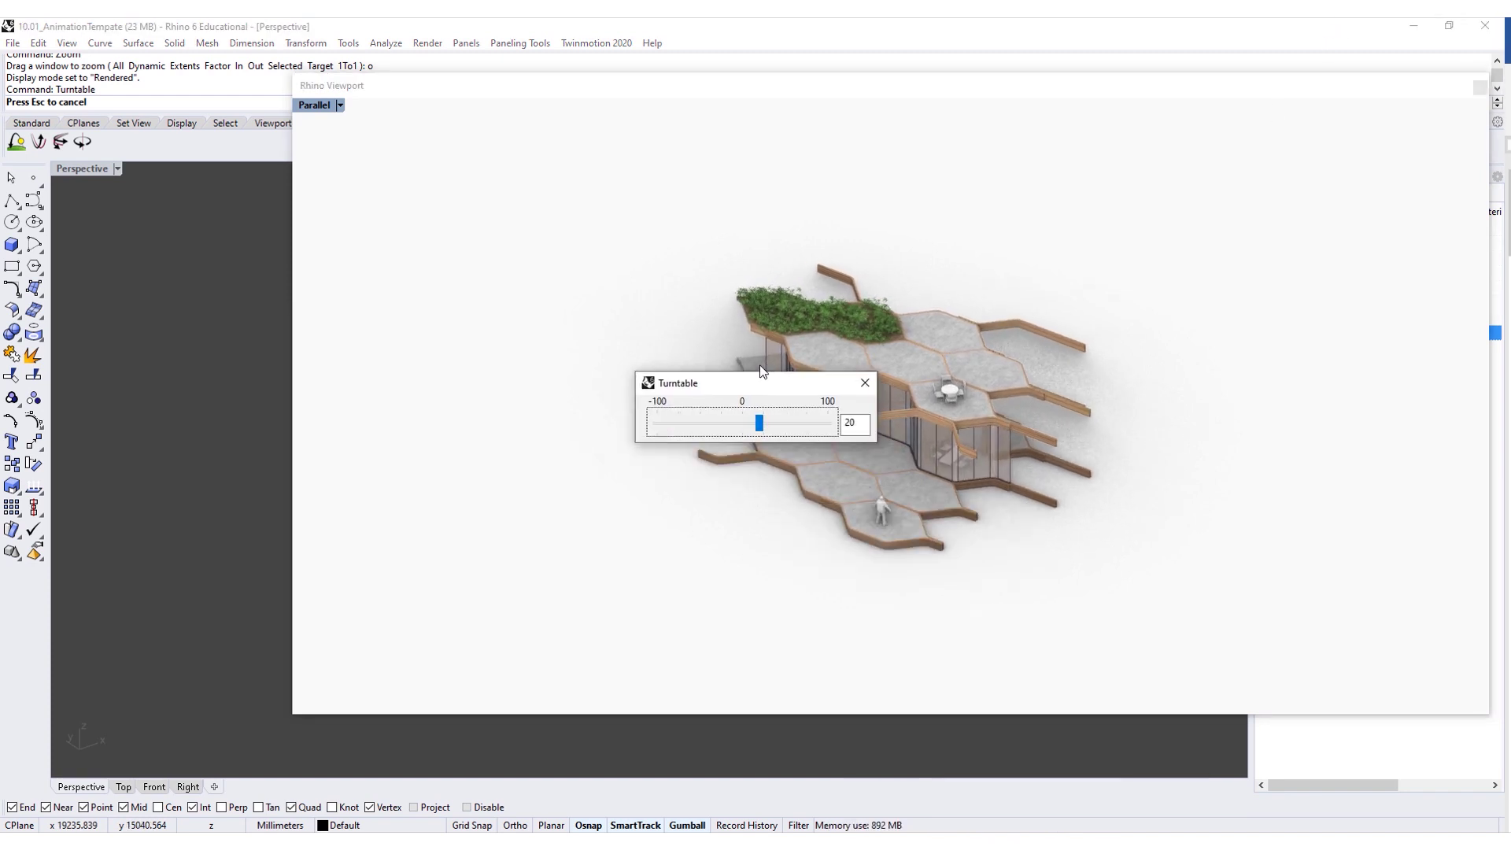
# - Preview the model's rotation with the Turntable command, bring its speed back to 0 and end the preview
pyautogui.moveTo(693, 384); pyautogui.dragTo(583, 361)
pyautogui.moveTo(652, 405)
pyautogui.mouseDown()
pyautogui.moveTo(615, 403)
pyautogui.moveTo(637, 405)
pyautogui.mouseUp()
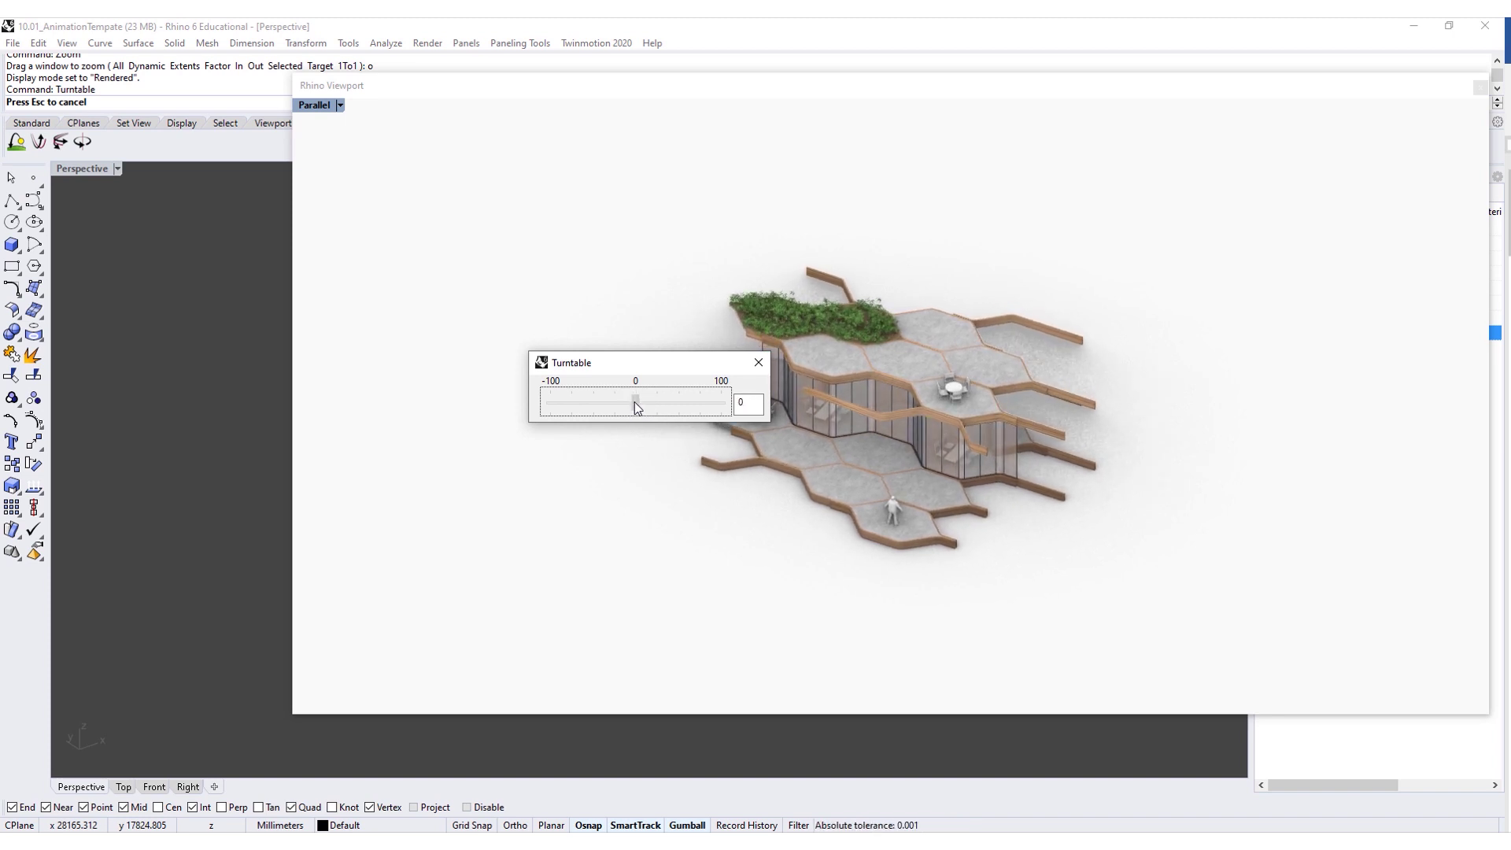
pyautogui.click(759, 362)
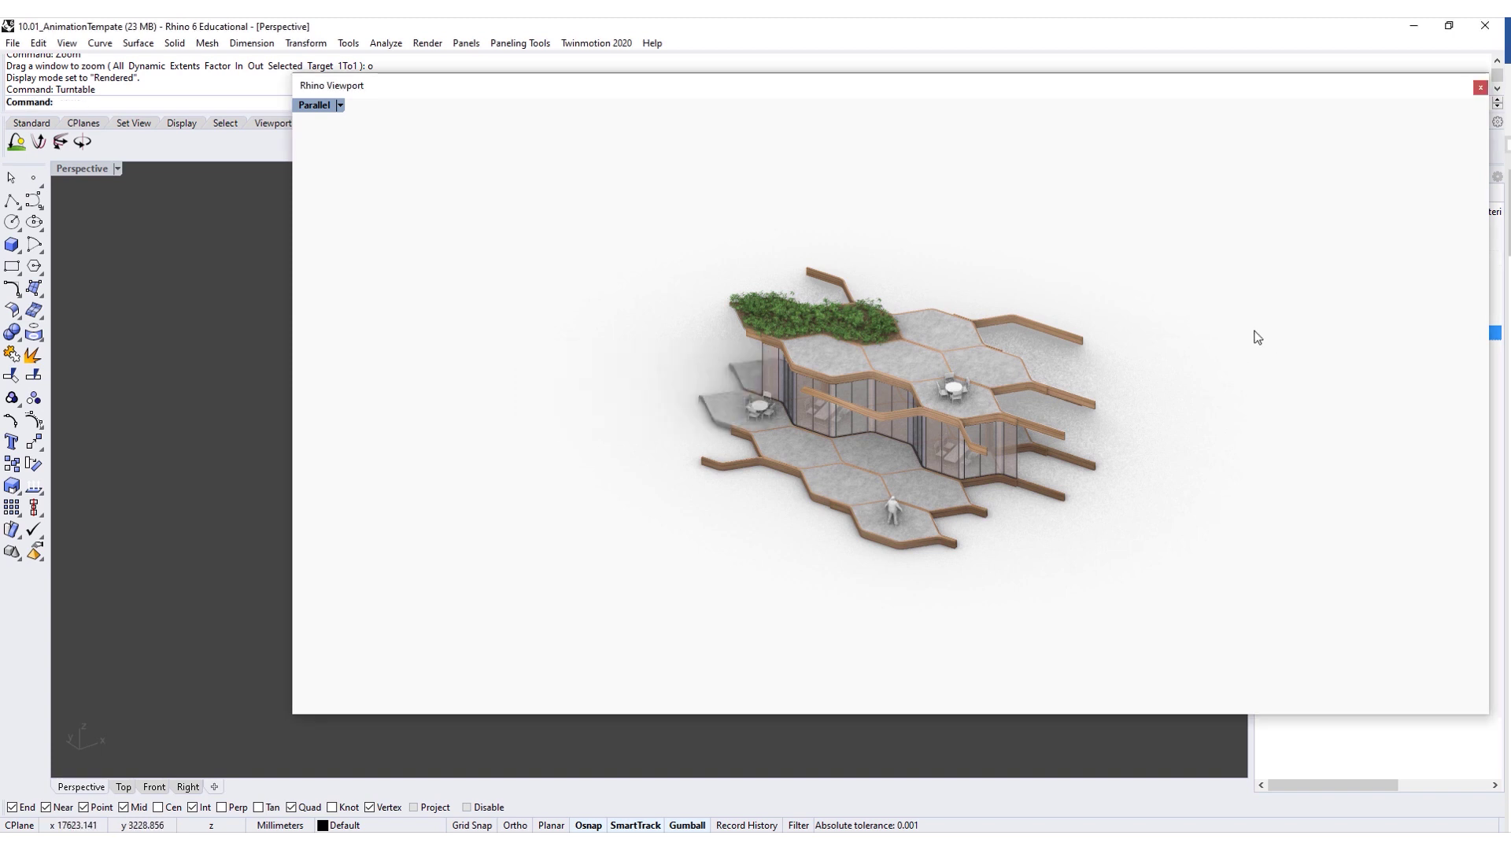
# - Move the floating Parallel viewport clear of its viewport properties and set its width to 1900
pyautogui.moveTo(621, 87); pyautogui.dragTo(950, 32)
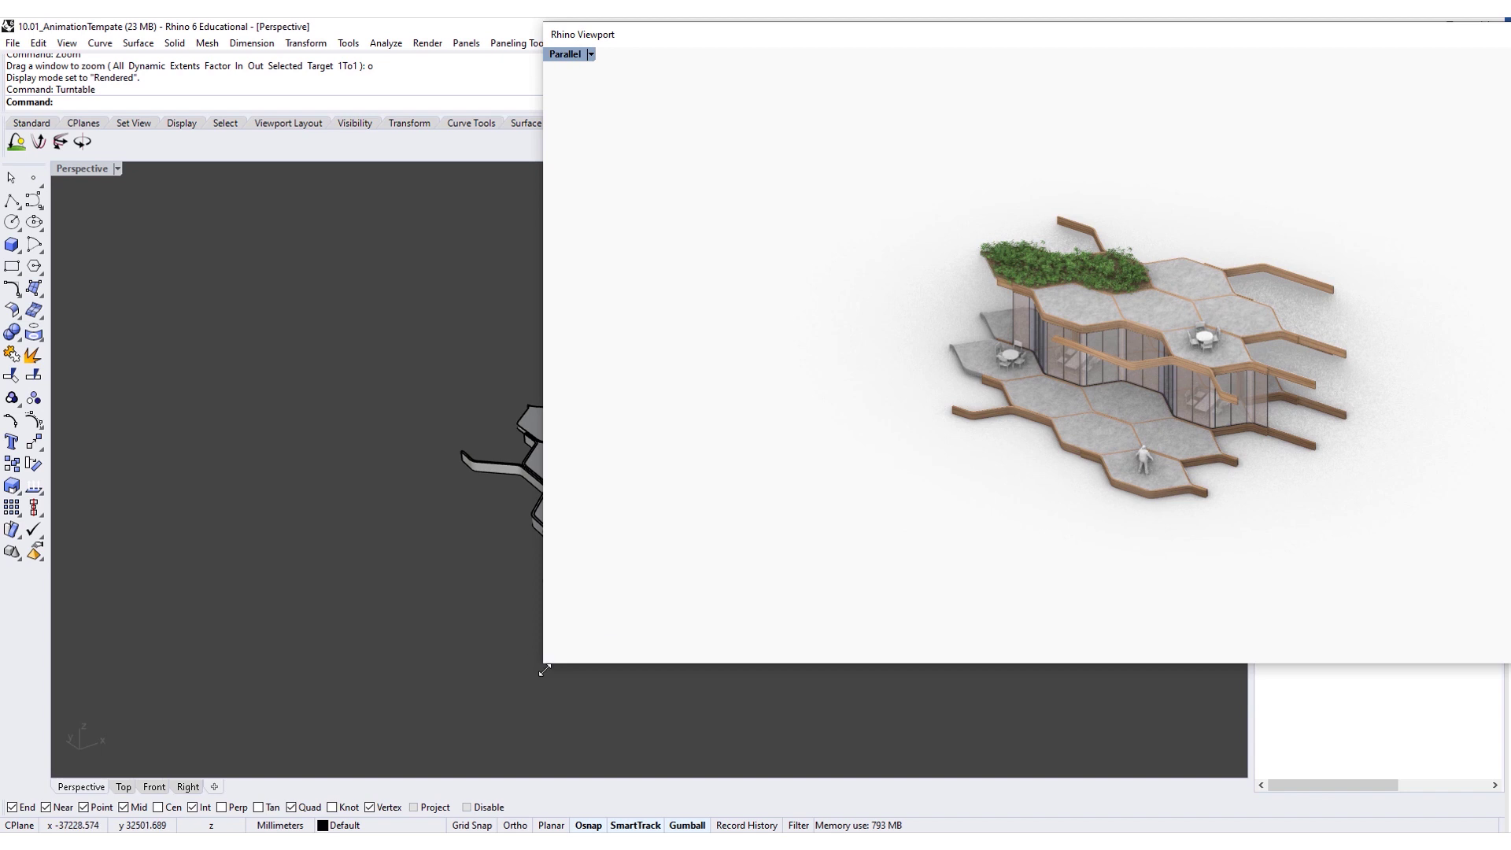
pyautogui.moveTo(543, 663); pyautogui.dragTo(438, 832)
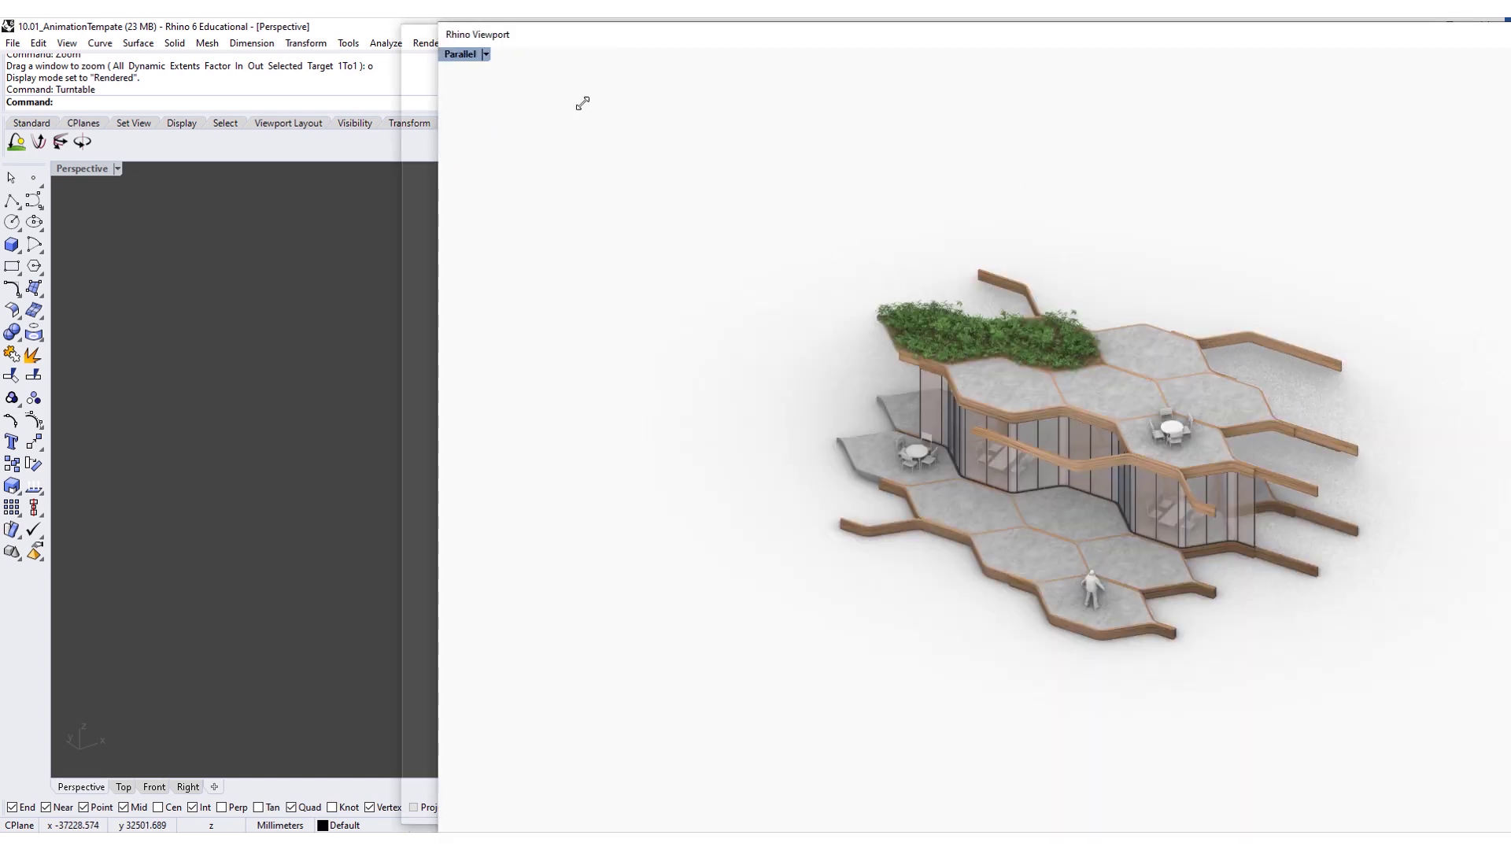
pyautogui.moveTo(558, 41); pyautogui.dragTo(129, 45)
pyautogui.click(1290, 179)
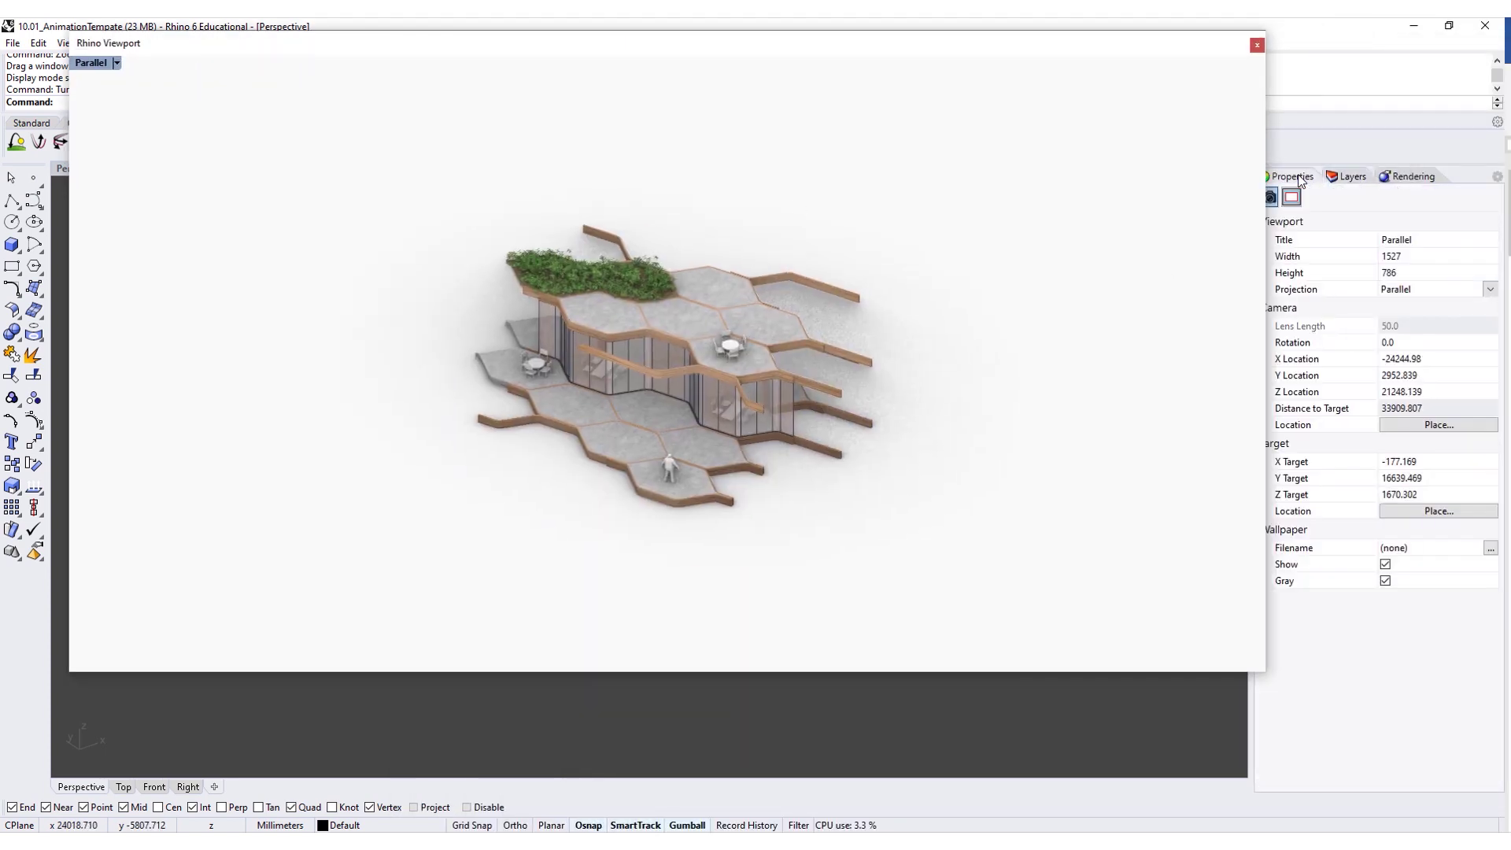
pyautogui.click(1416, 258)
pyautogui.write('1920')
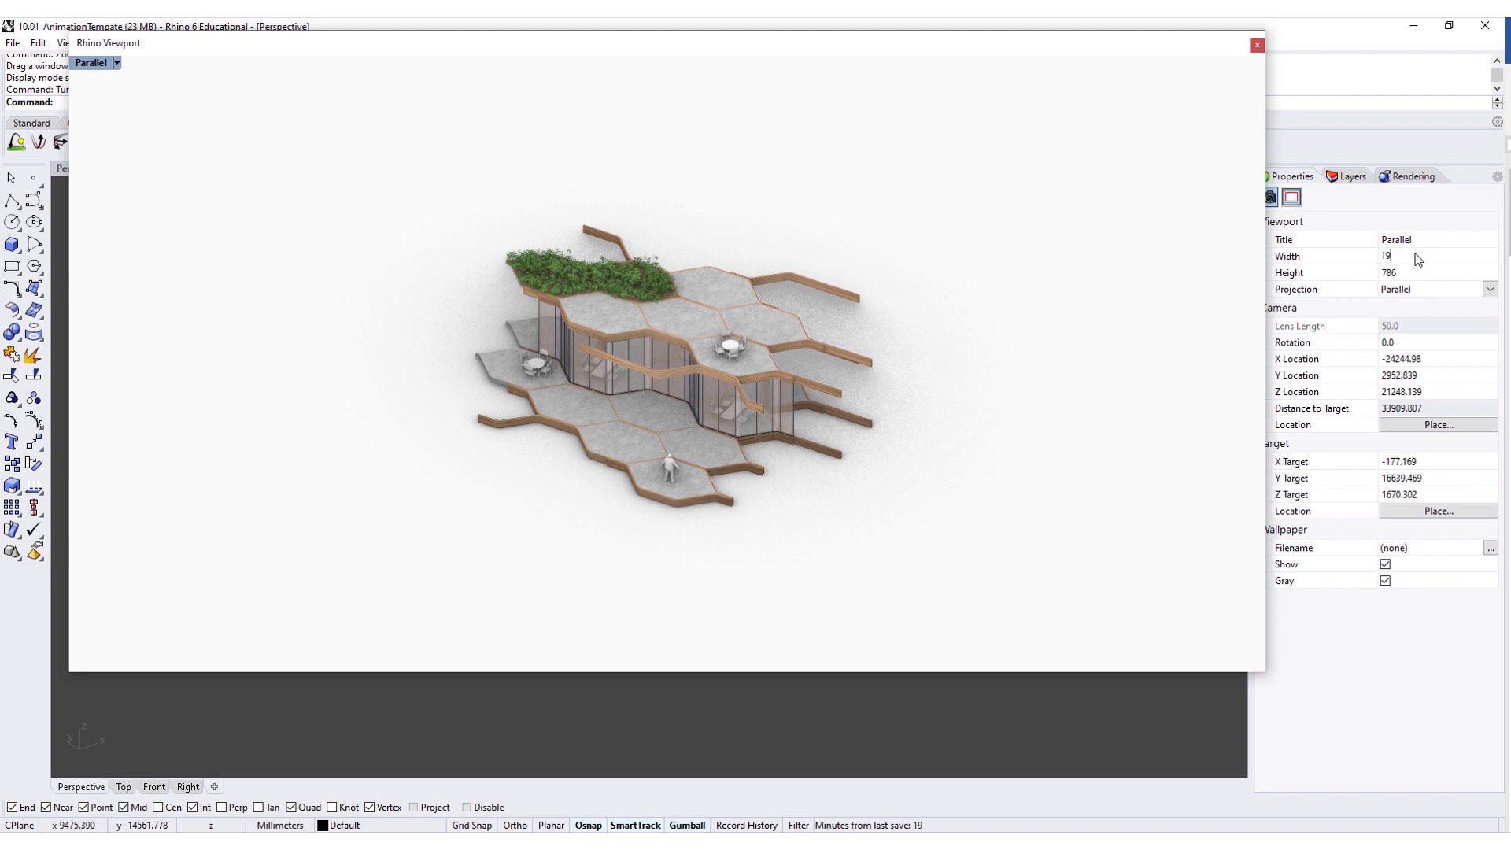
pyautogui.press('Return')
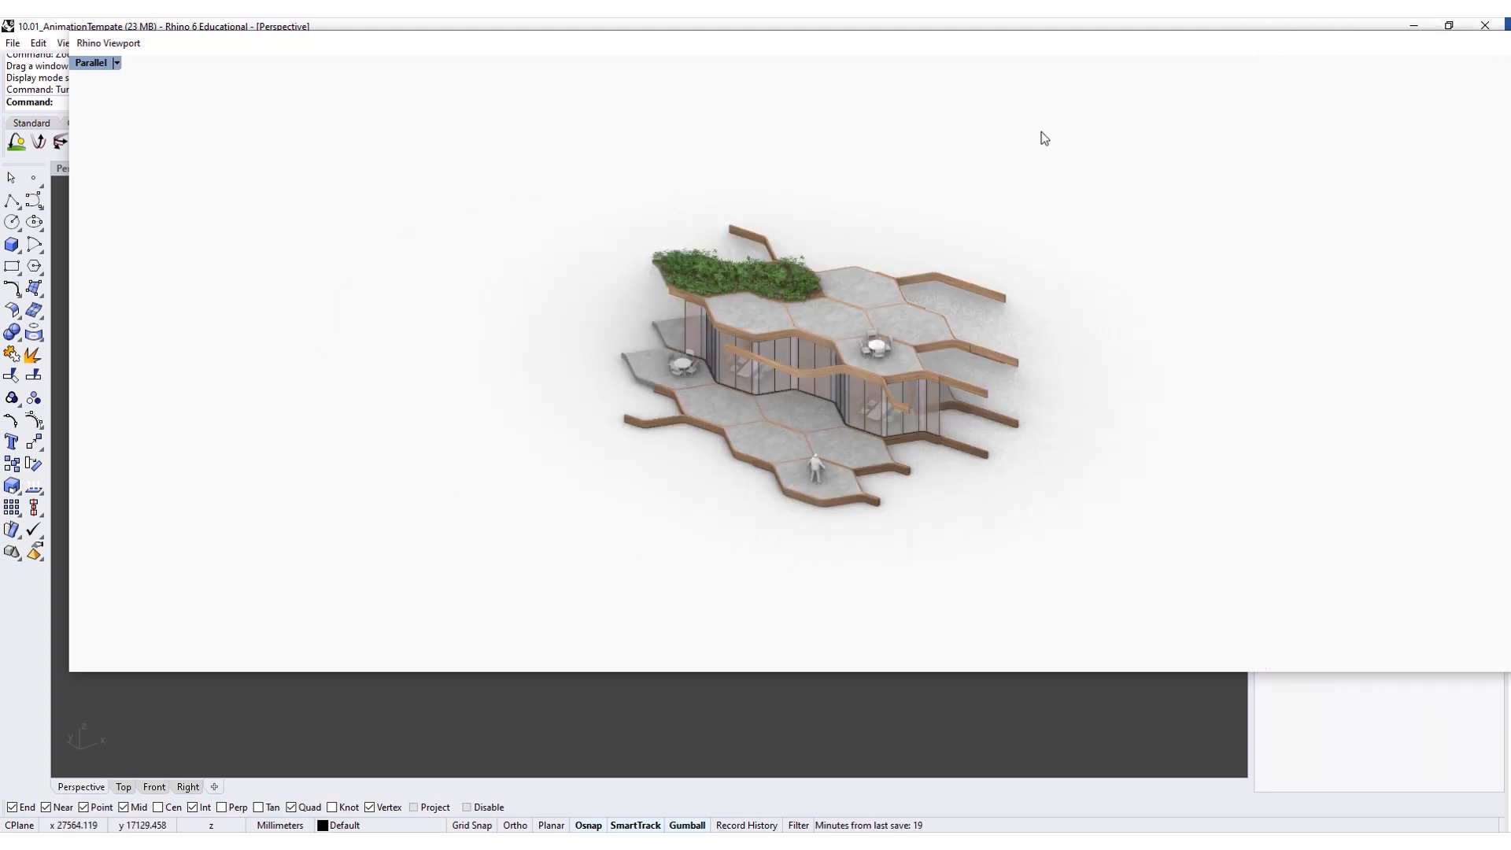
# - Try to set the Parallel viewport's height to 1080, and move the floating window aside to uncover the Perspective view
pyautogui.moveTo(1025, 45); pyautogui.dragTo(975, 358)
pyautogui.click(1403, 274)
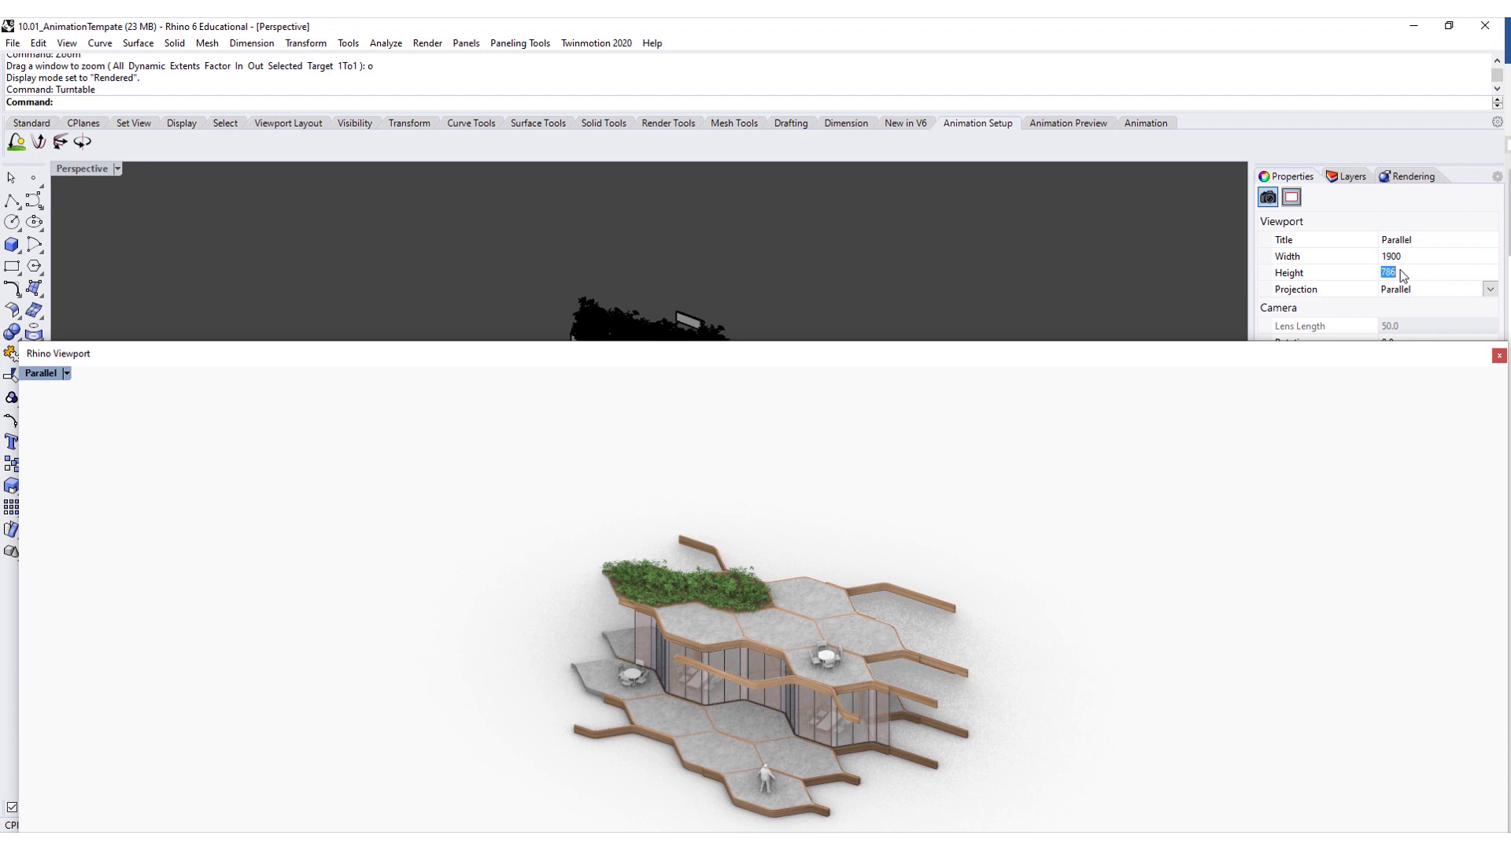
pyautogui.write('1080')
pyautogui.press('Tab')
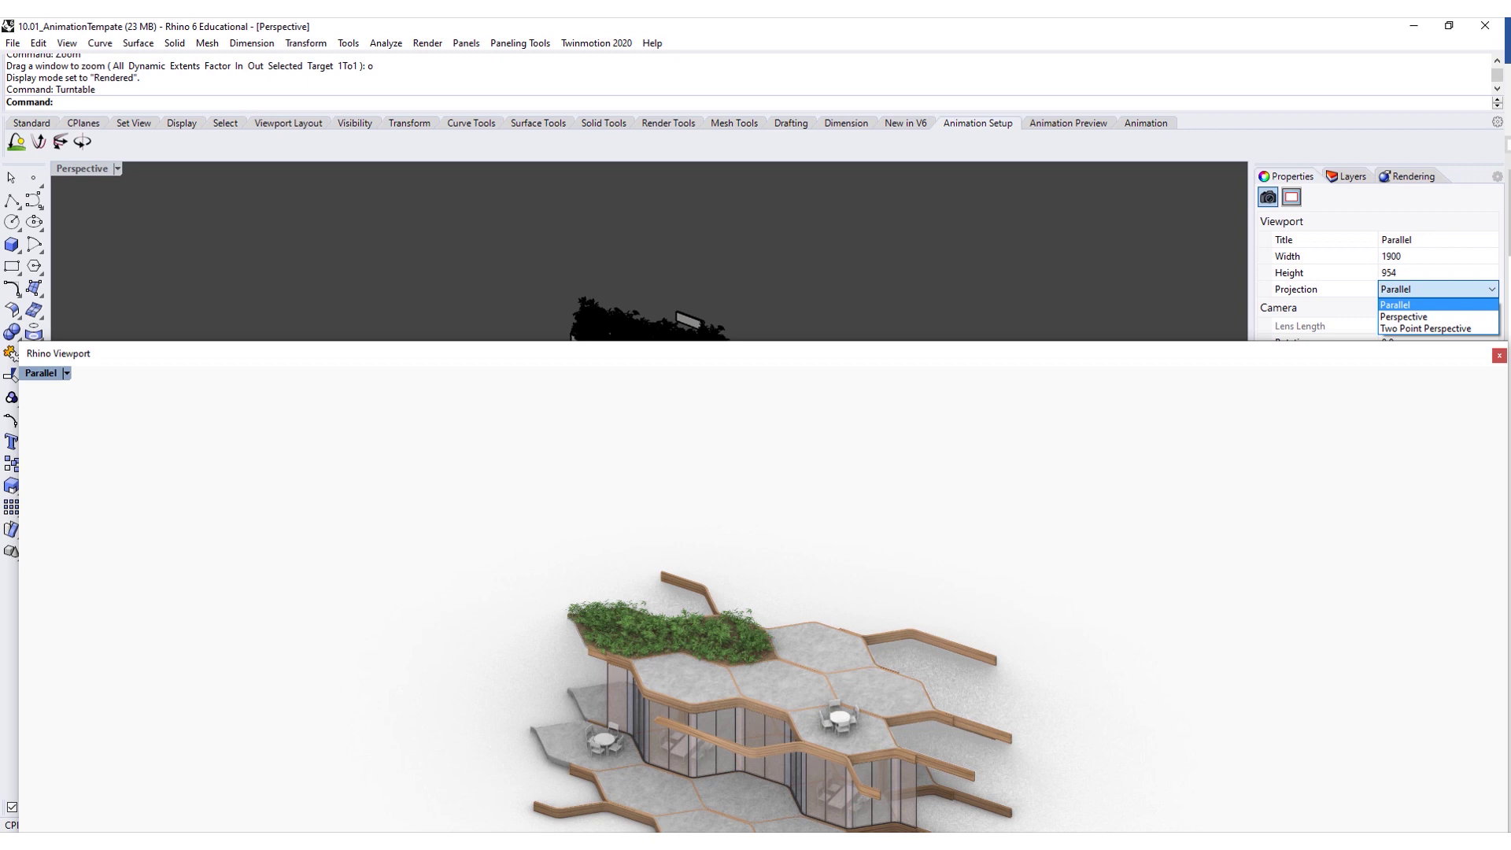
pyautogui.press('Escape')
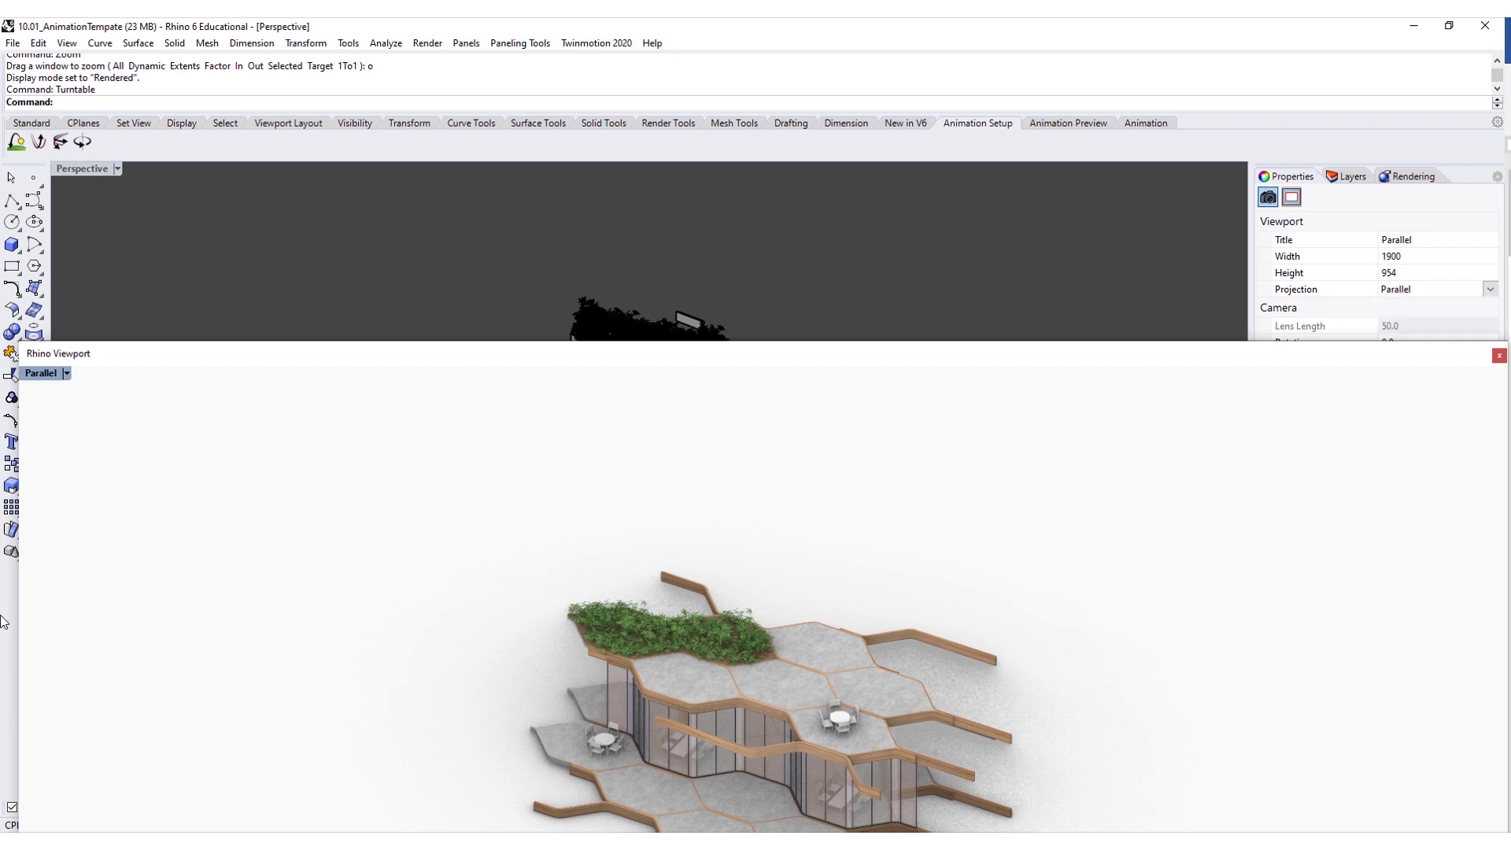
pyautogui.moveTo(324, 360); pyautogui.dragTo(1134, 493)
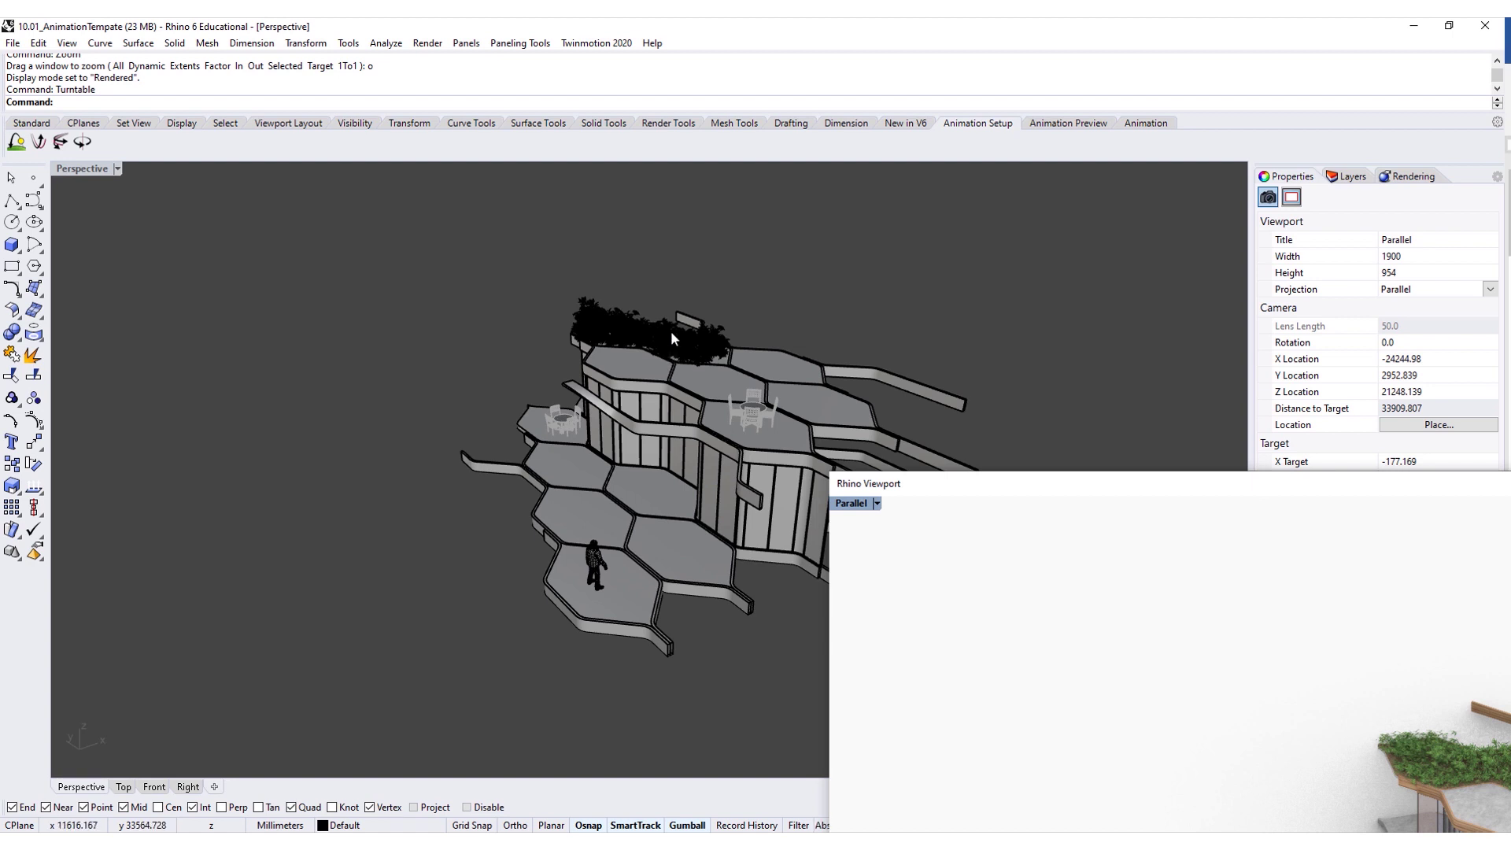
# - Start a turntable animation setup with 1000 frames, captured from the Parallel viewport
pyautogui.click(81, 142)
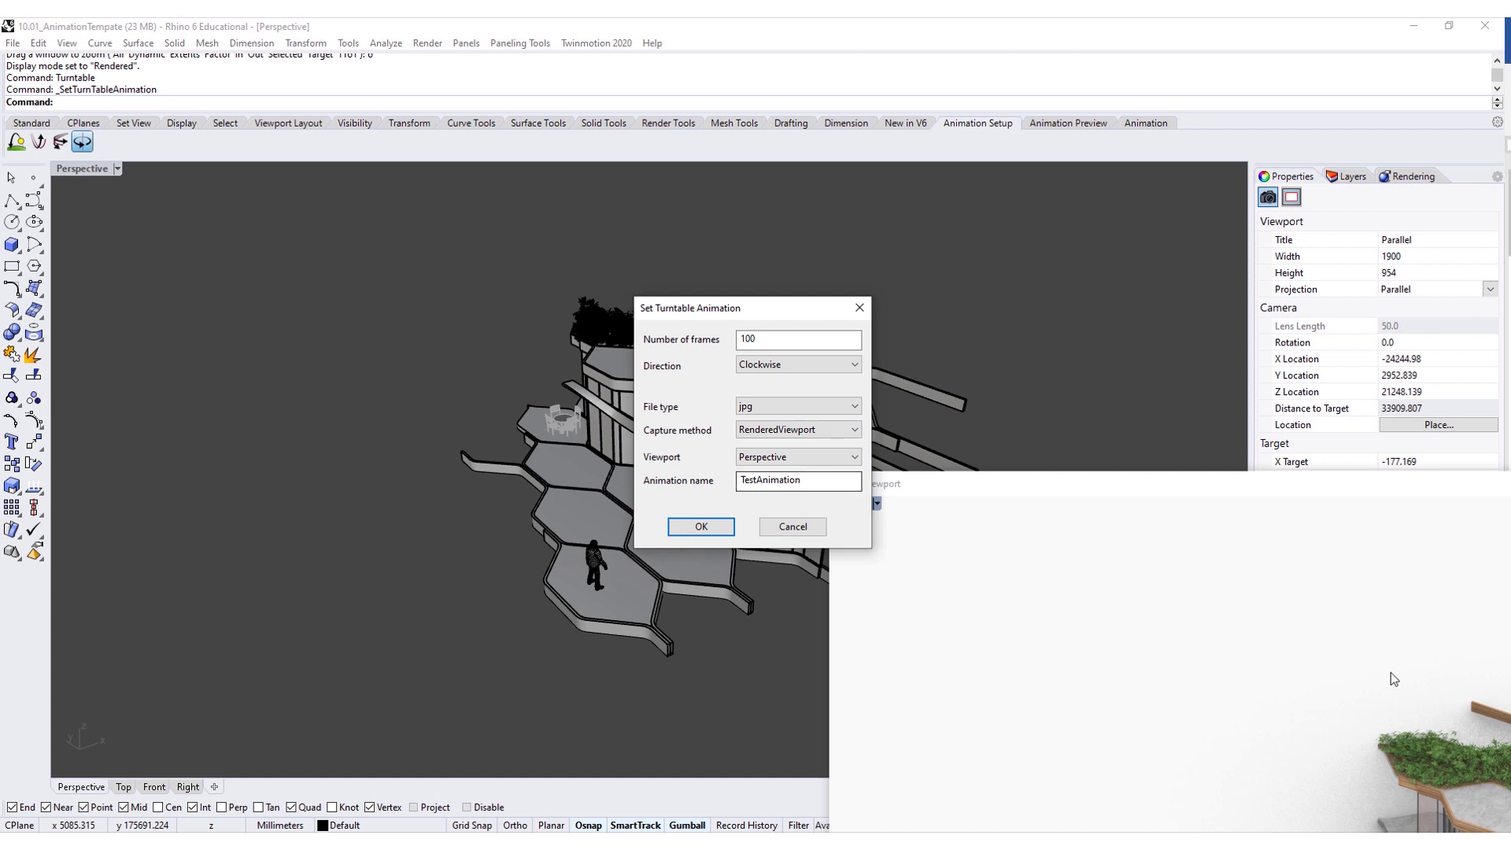
pyautogui.click(796, 337)
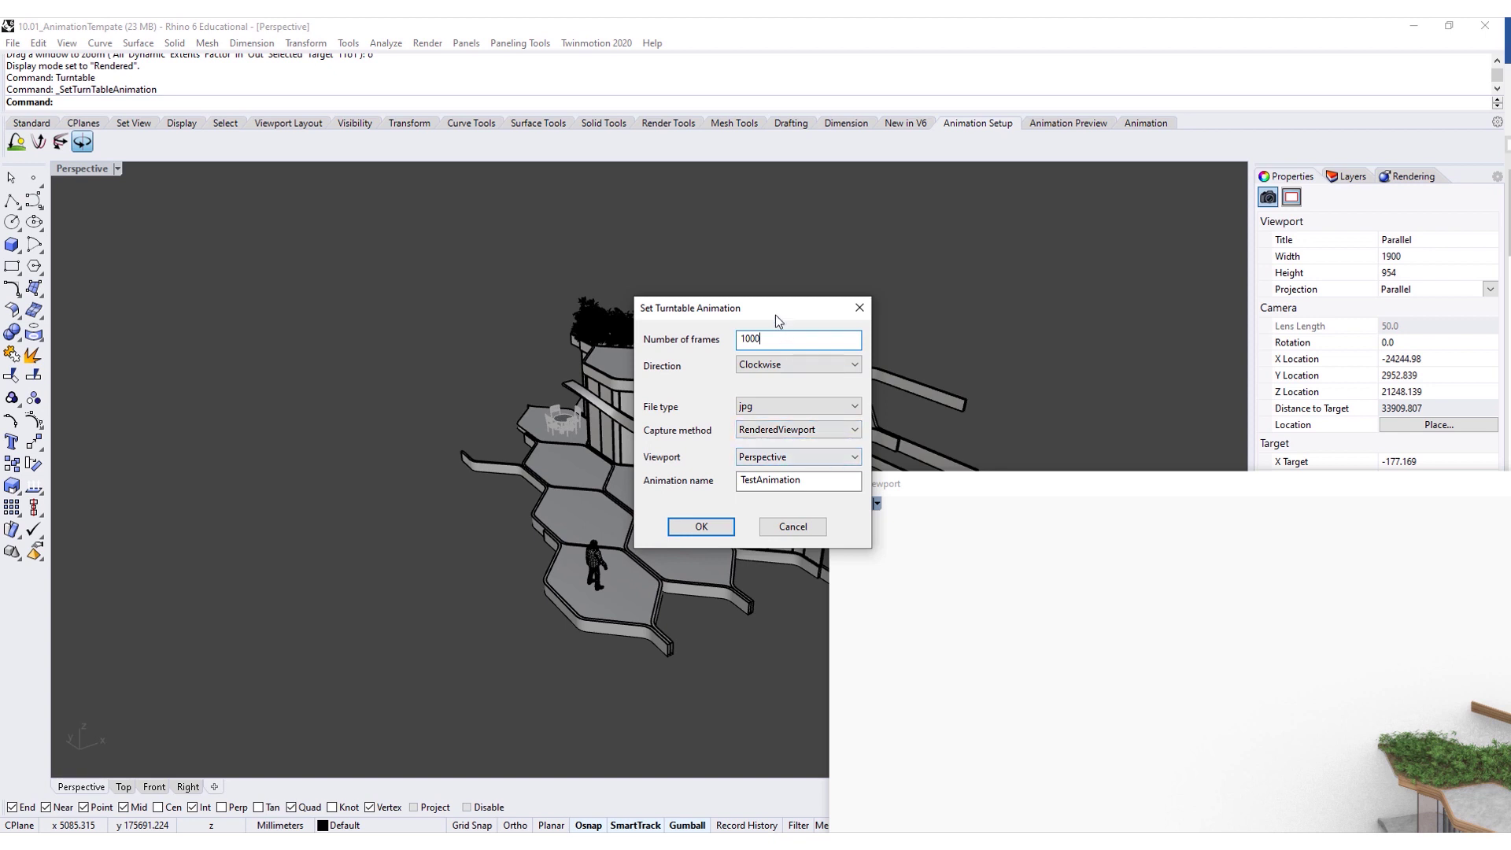
pyautogui.moveTo(776, 317); pyautogui.dragTo(684, 276)
pyautogui.click(761, 412)
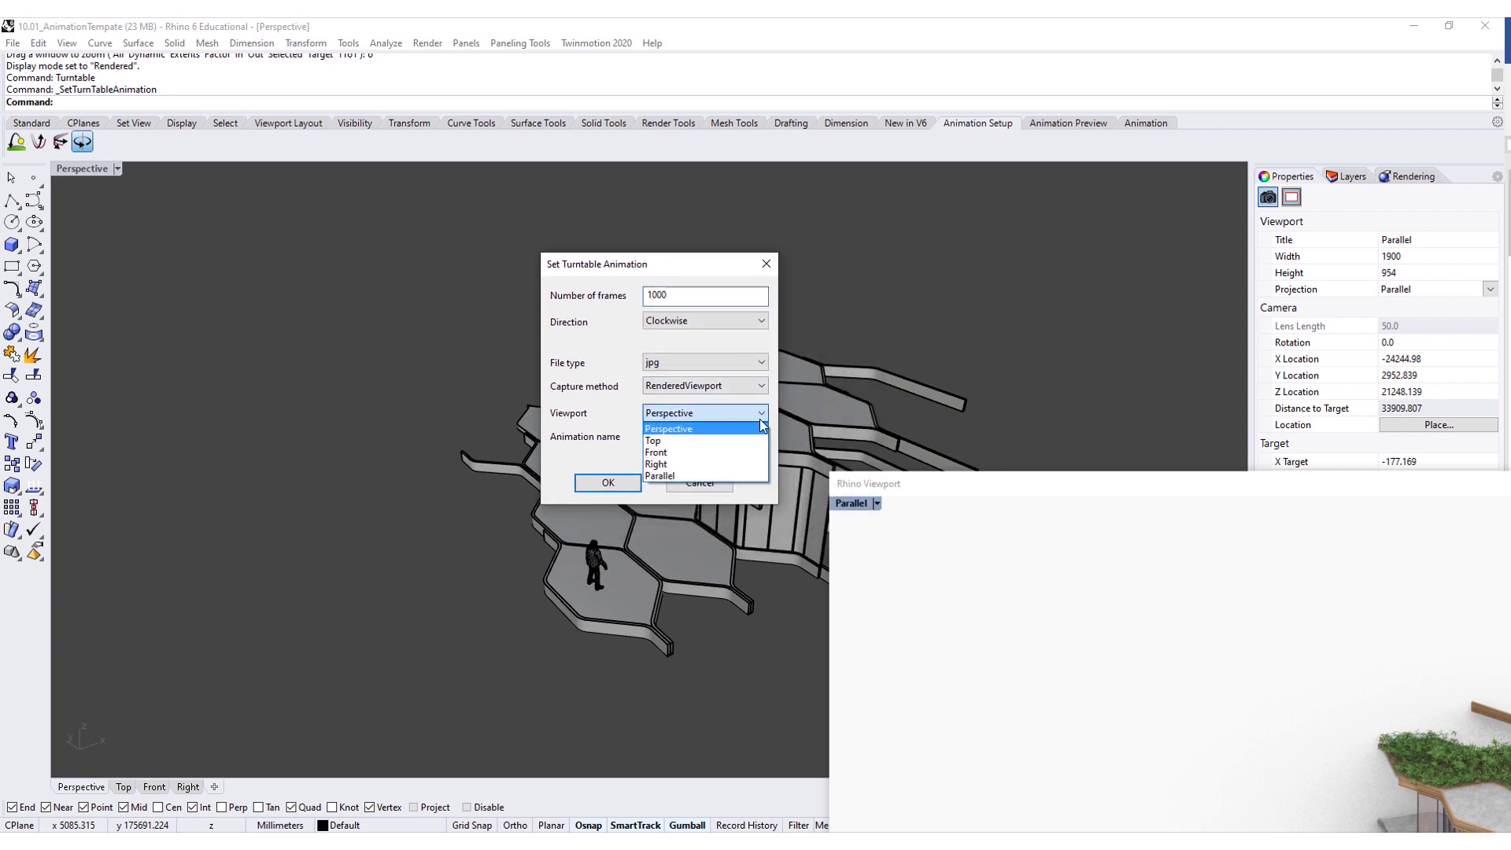
pyautogui.click(712, 479)
# - Name the animation TurntableAnimation and accept the turntable setup
pyautogui.click(725, 439)
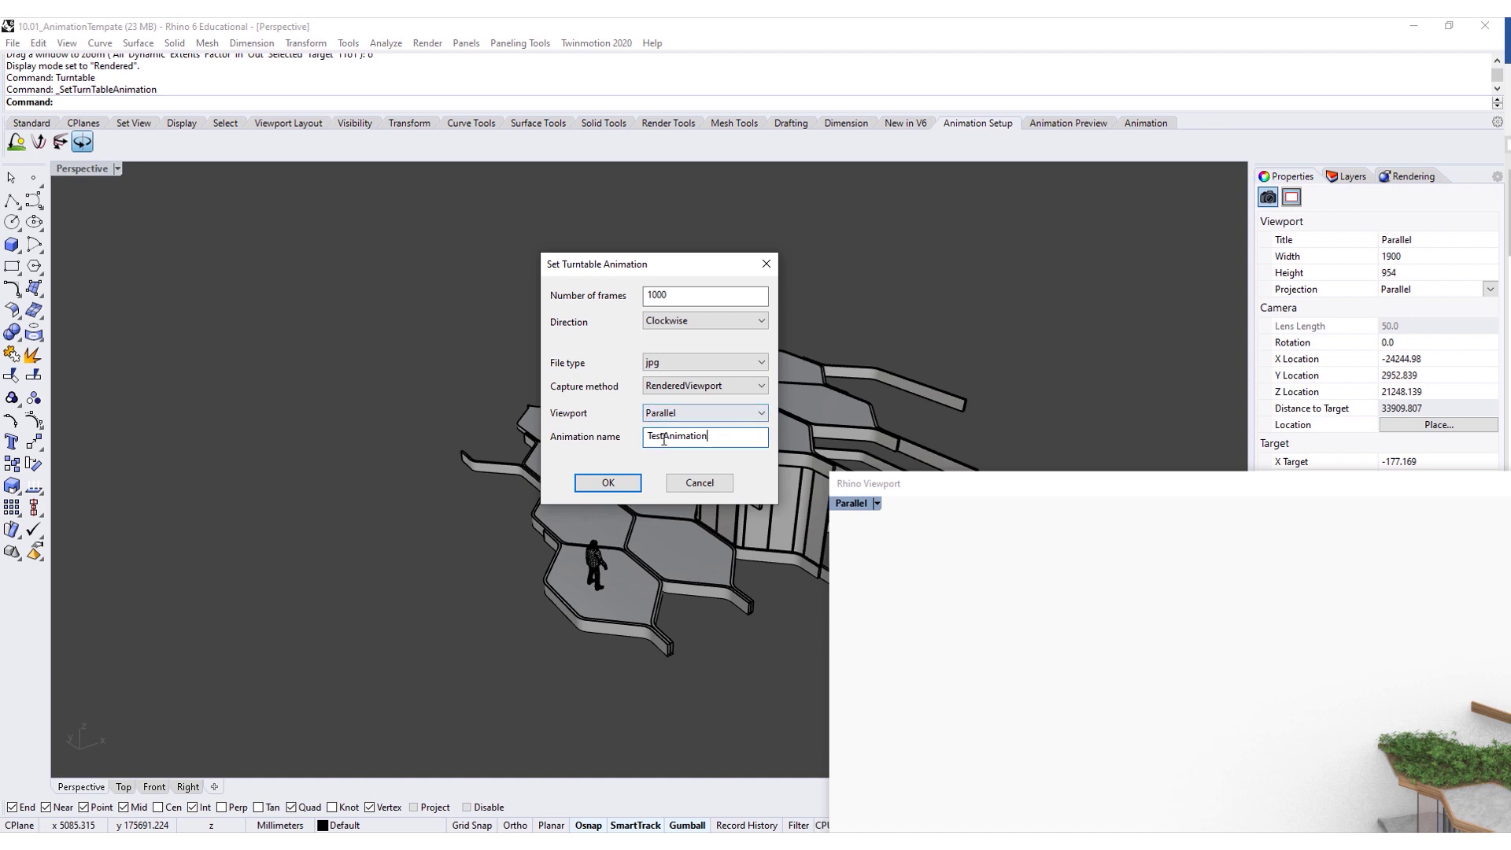
pyautogui.moveTo(665, 438); pyautogui.dragTo(614, 439)
pyautogui.press('capslock')
pyautogui.write('T')
pyautogui.press('capslock')
pyautogui.write('urntable')
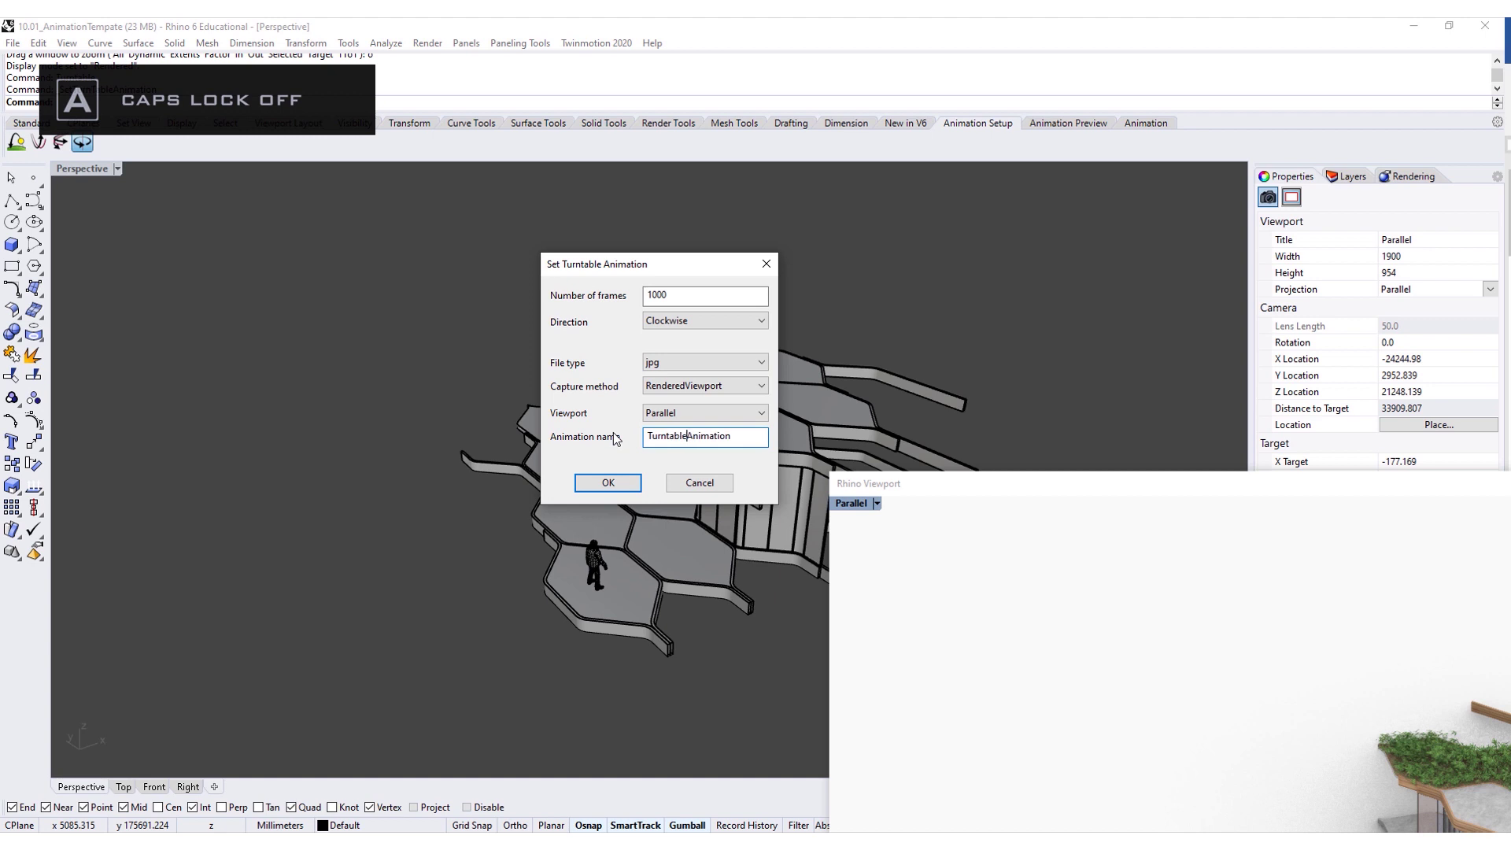
pyautogui.click(616, 484)
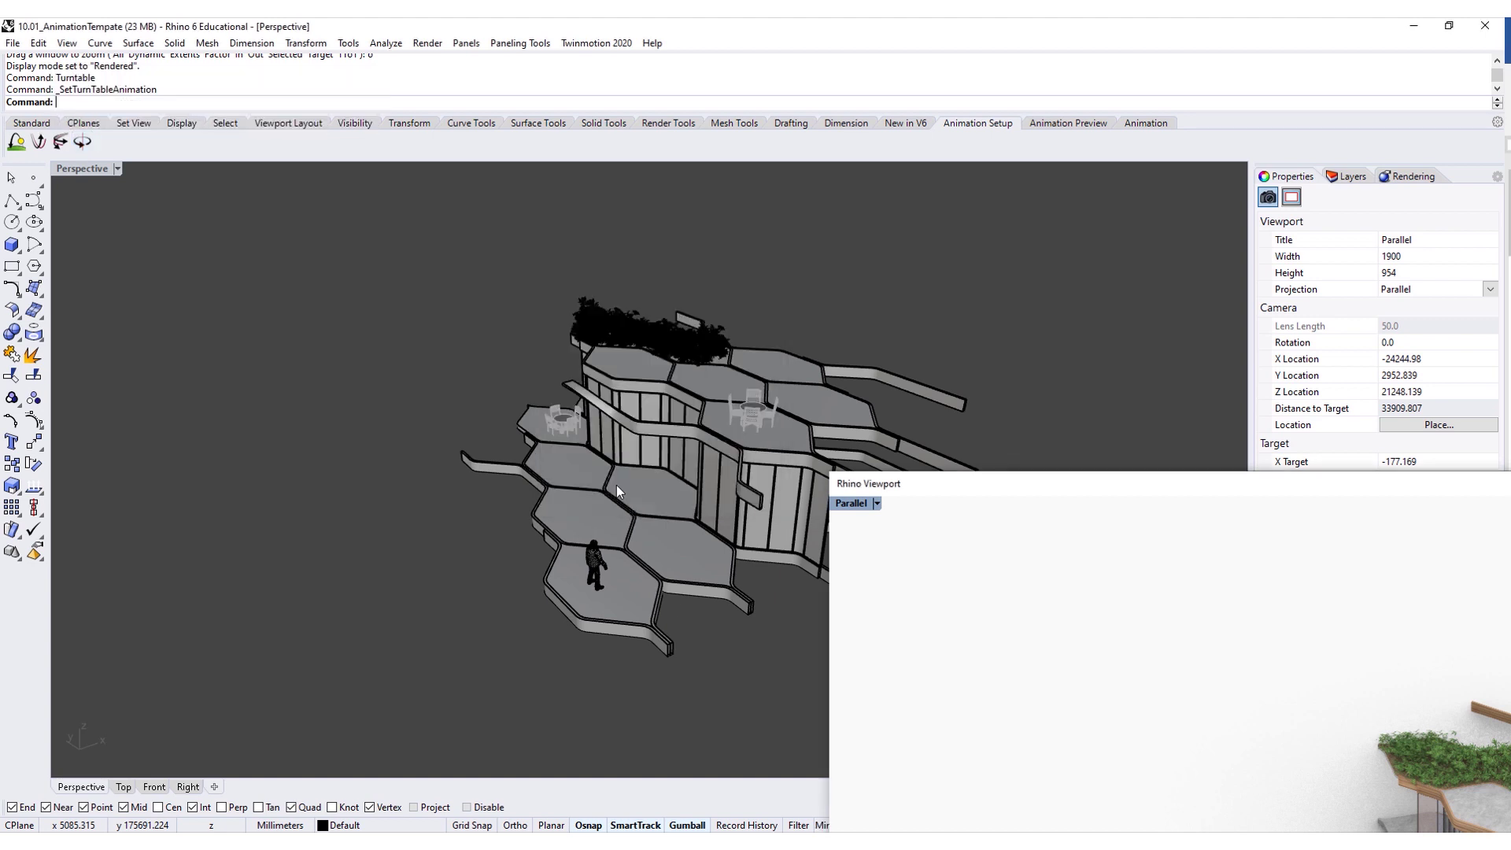
# - Play the turntable animation preview and bring the floating Parallel viewport back into full view
pyautogui.click(1063, 124)
pyautogui.click(16, 142)
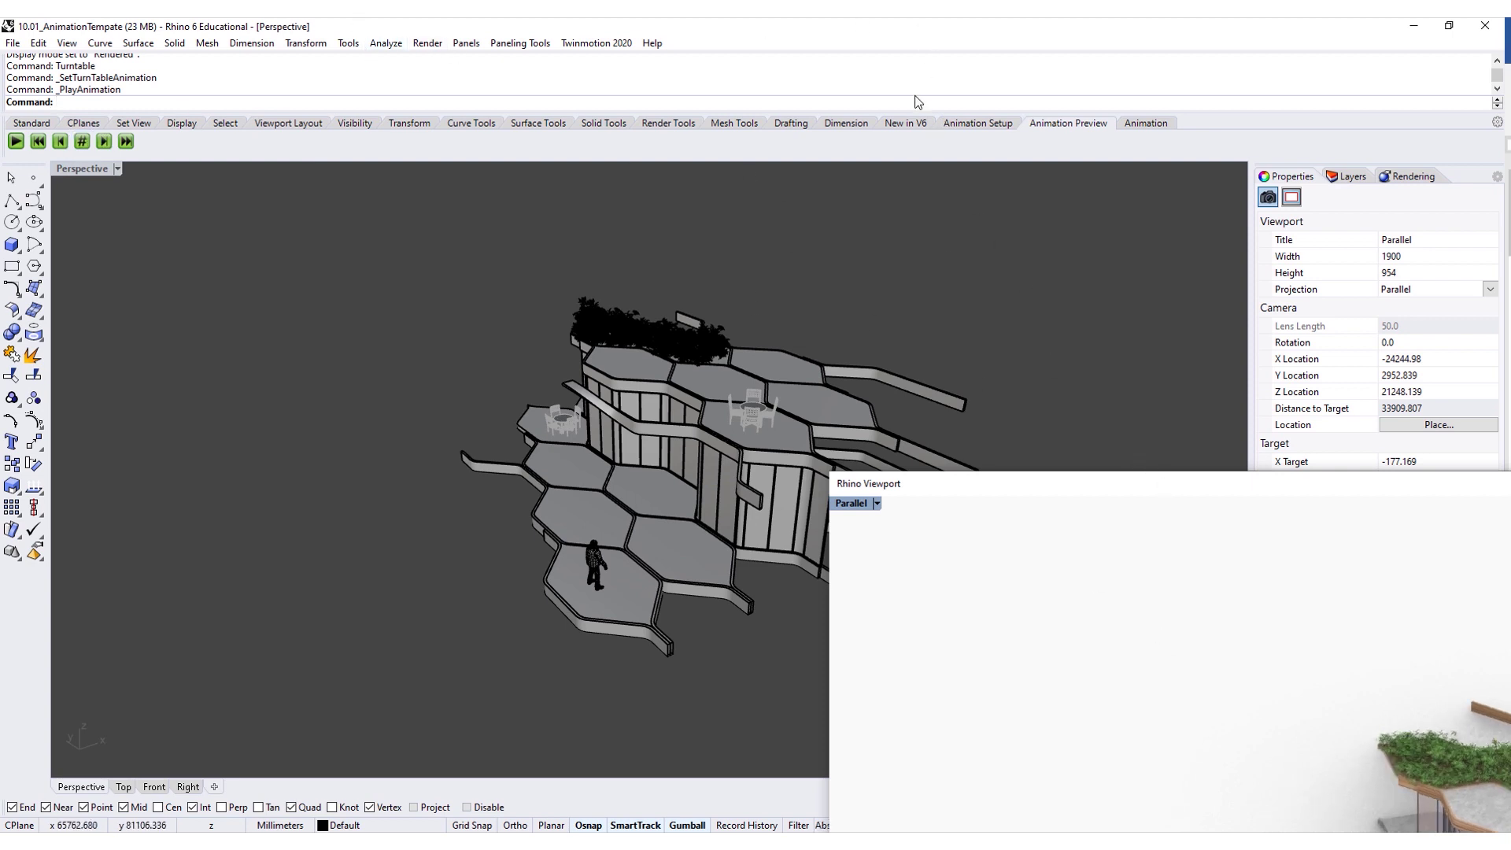
pyautogui.moveTo(1075, 483); pyautogui.dragTo(320, 197)
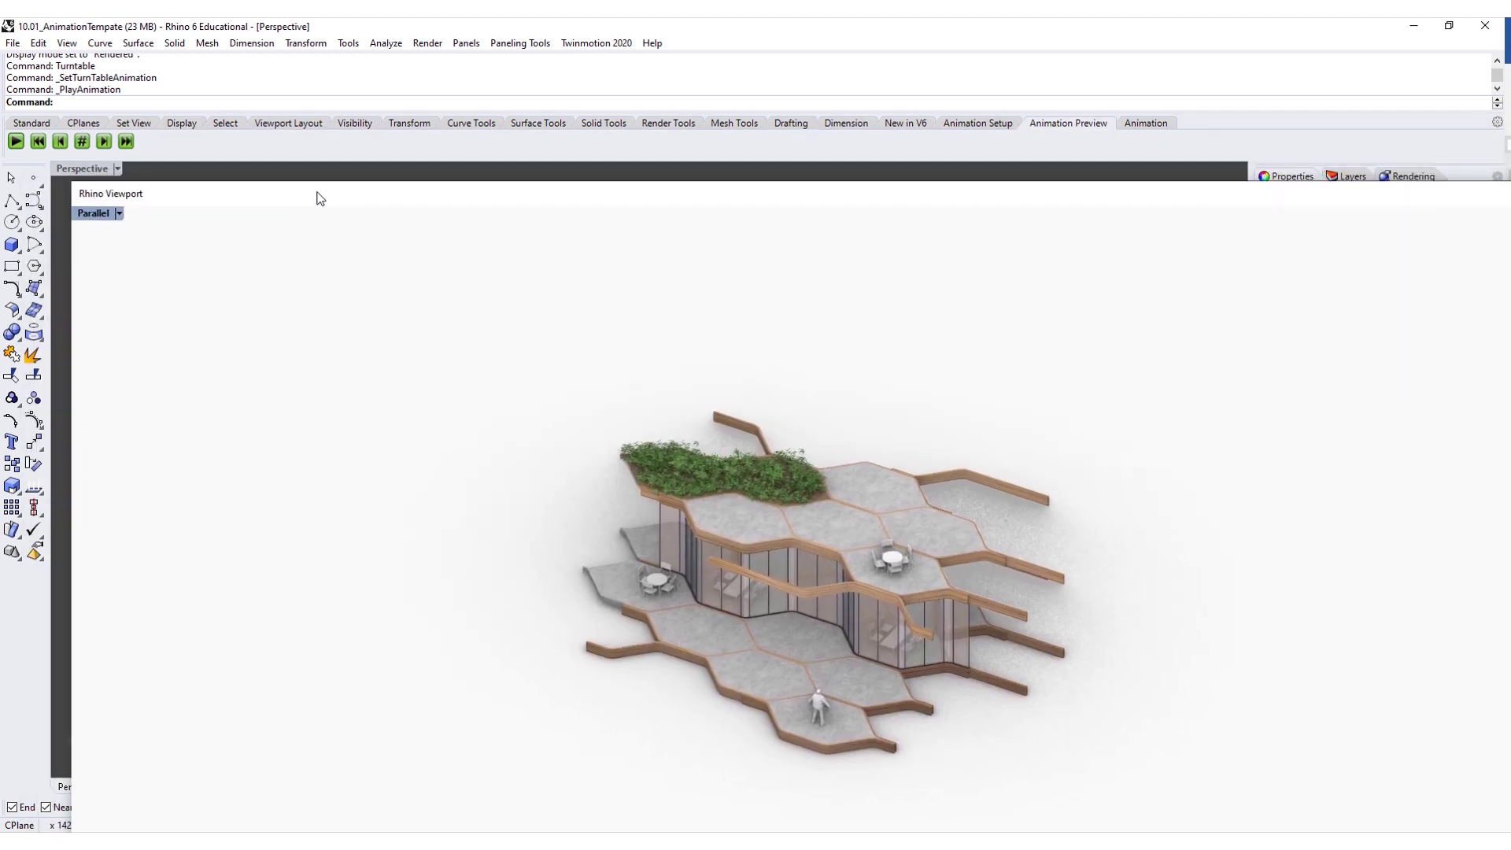
# - Start recording the animation and browse for its target folder, selecting the Animation folder in Documents
pyautogui.click(1160, 124)
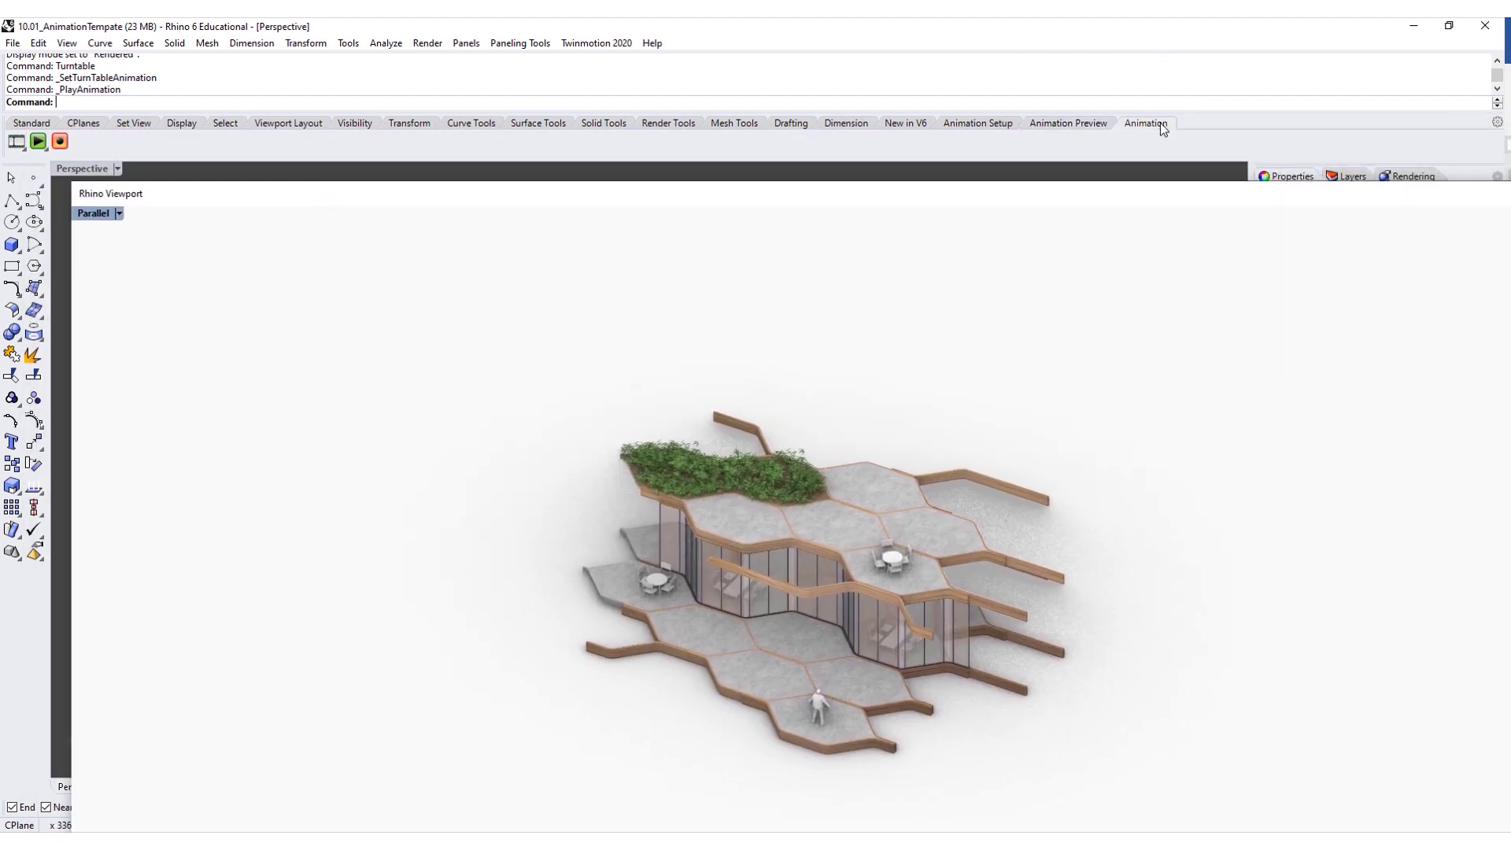
pyautogui.click(60, 142)
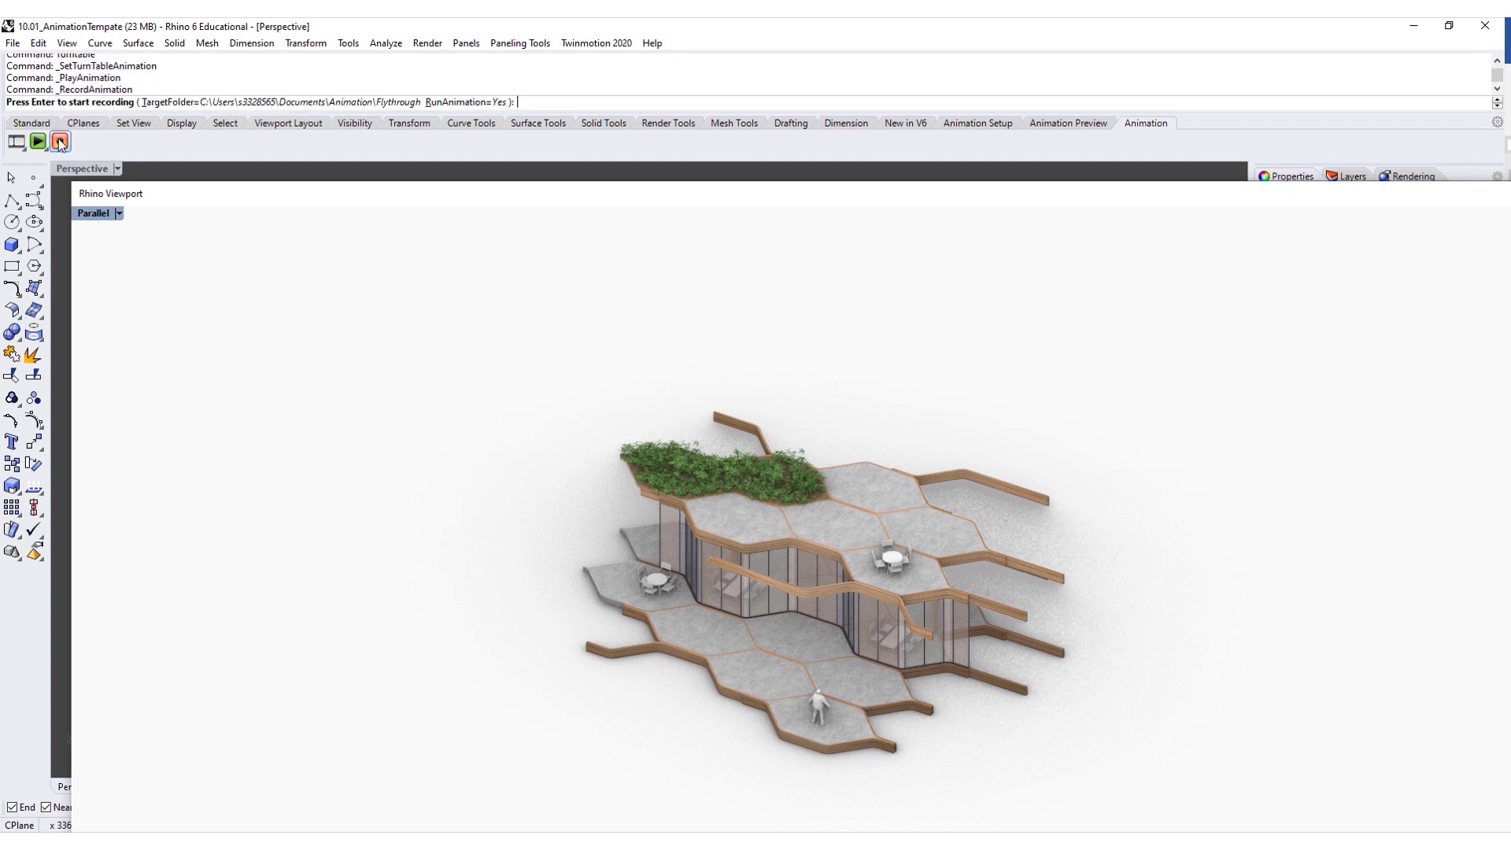
pyautogui.click(275, 103)
pyautogui.scroll(-2, 857, 411)
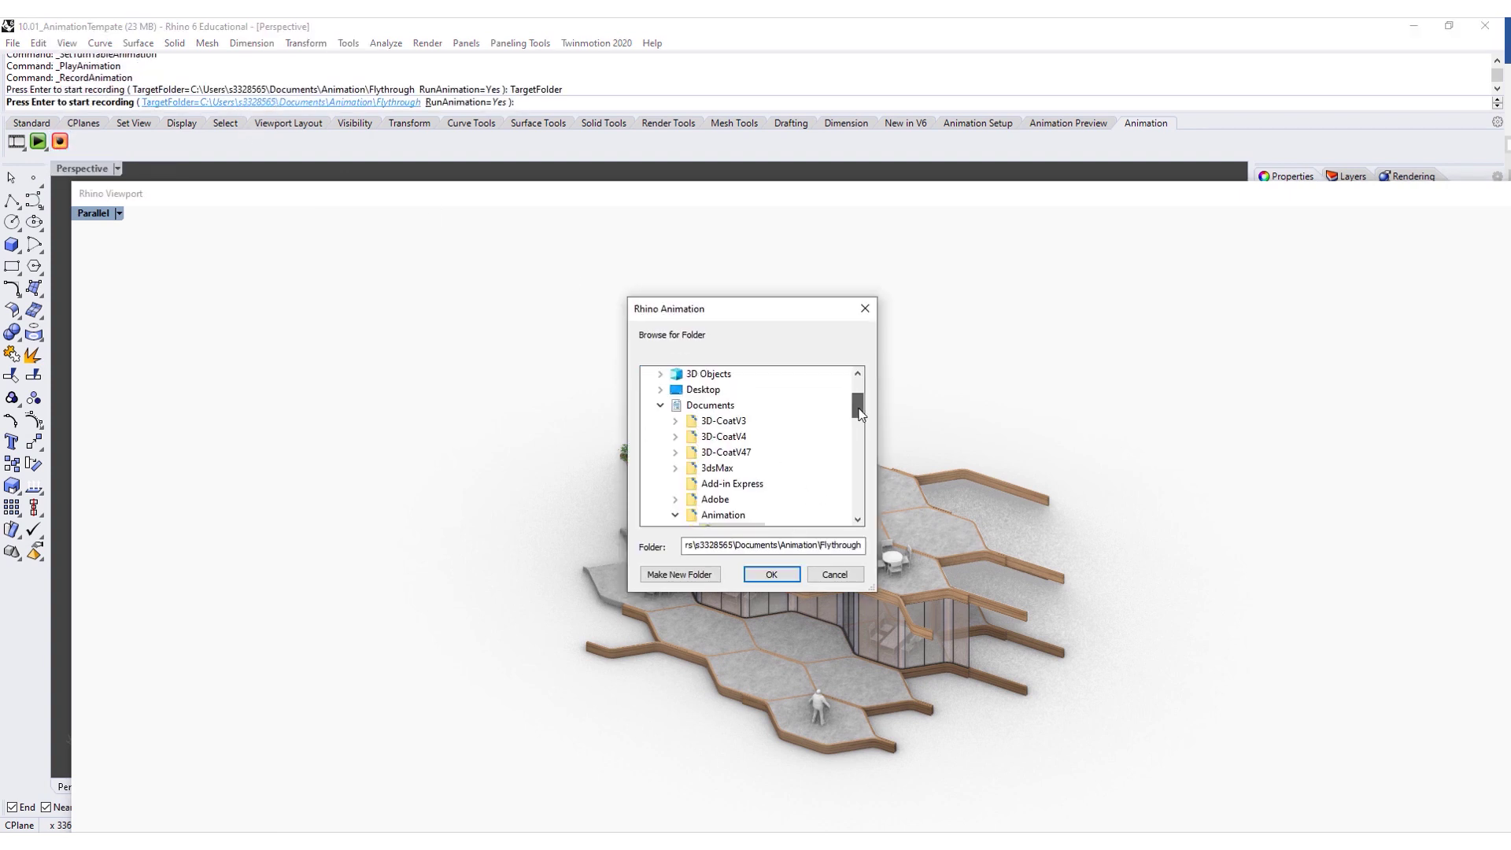
pyautogui.moveTo(860, 411); pyautogui.dragTo(860, 428)
pyautogui.click(723, 404)
# - Create a new folder named Turntable inside the Animation folder
pyautogui.click(691, 577)
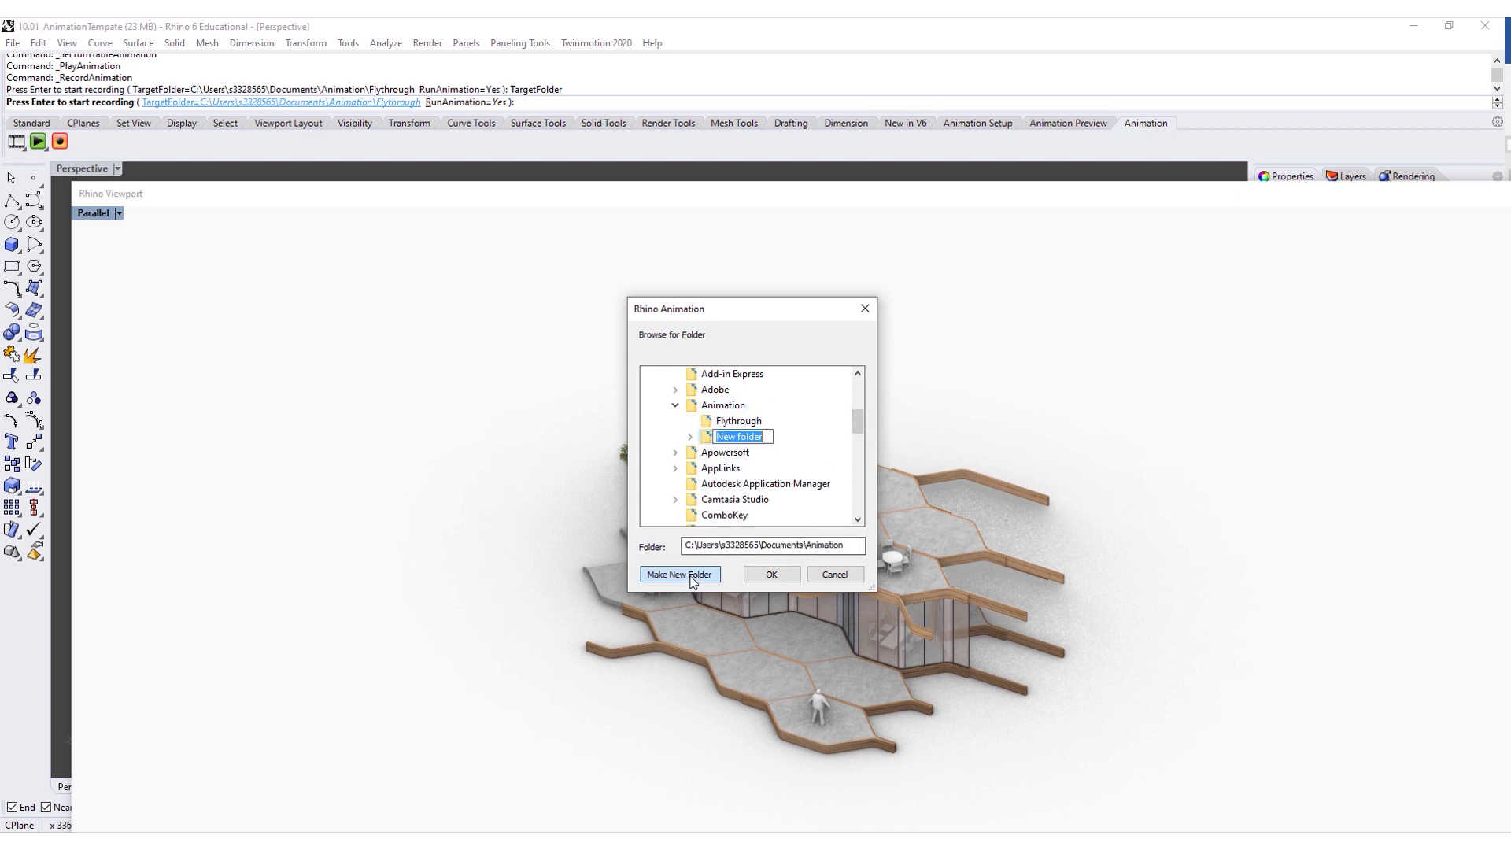
pyautogui.press('capslock')
pyautogui.write('T')
pyautogui.press('capslock')
pyautogui.write('urntab')
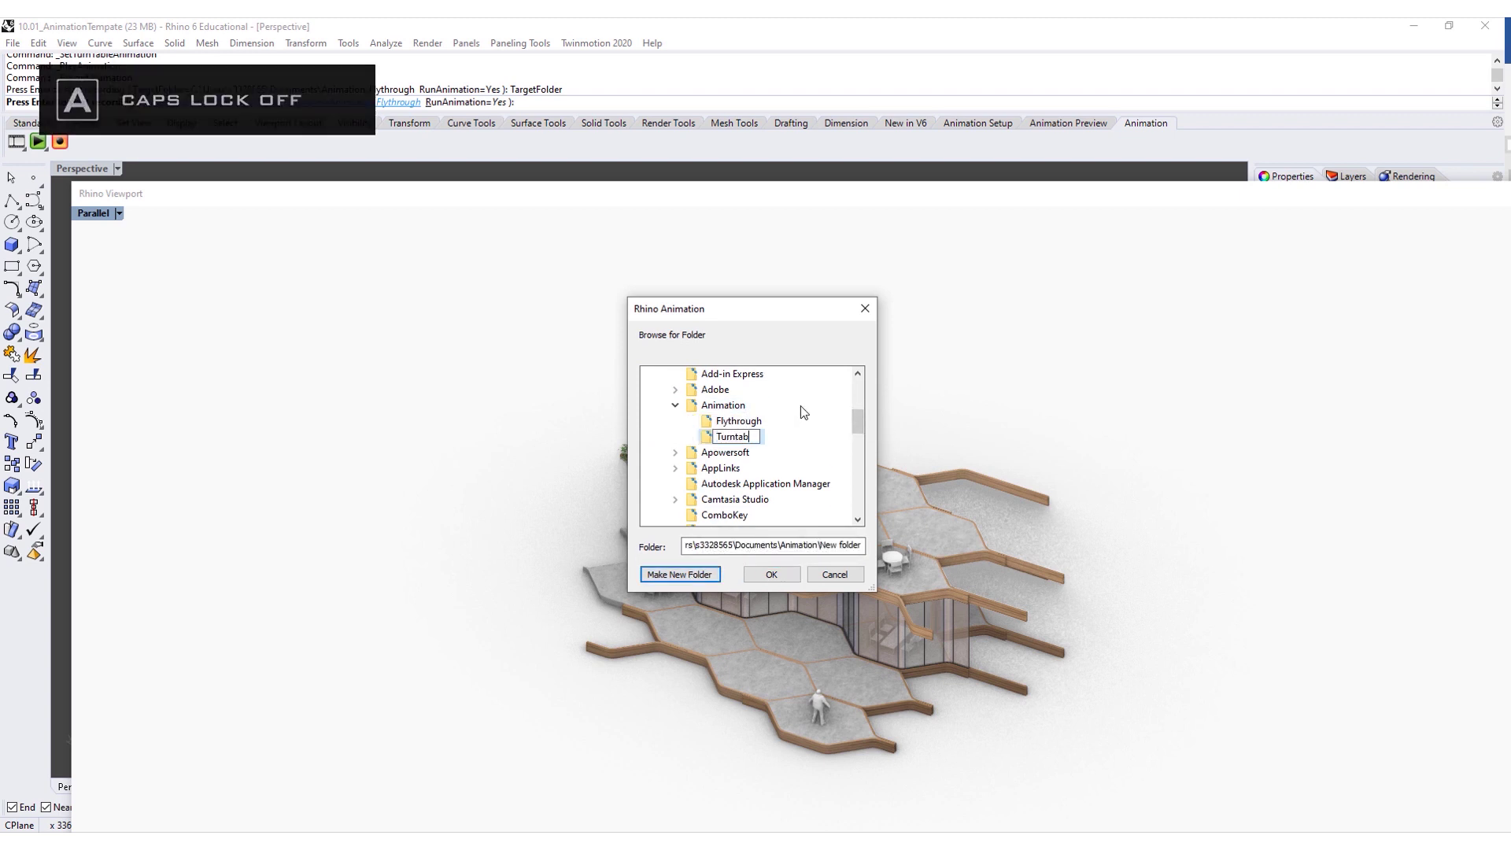
pyautogui.write('le')
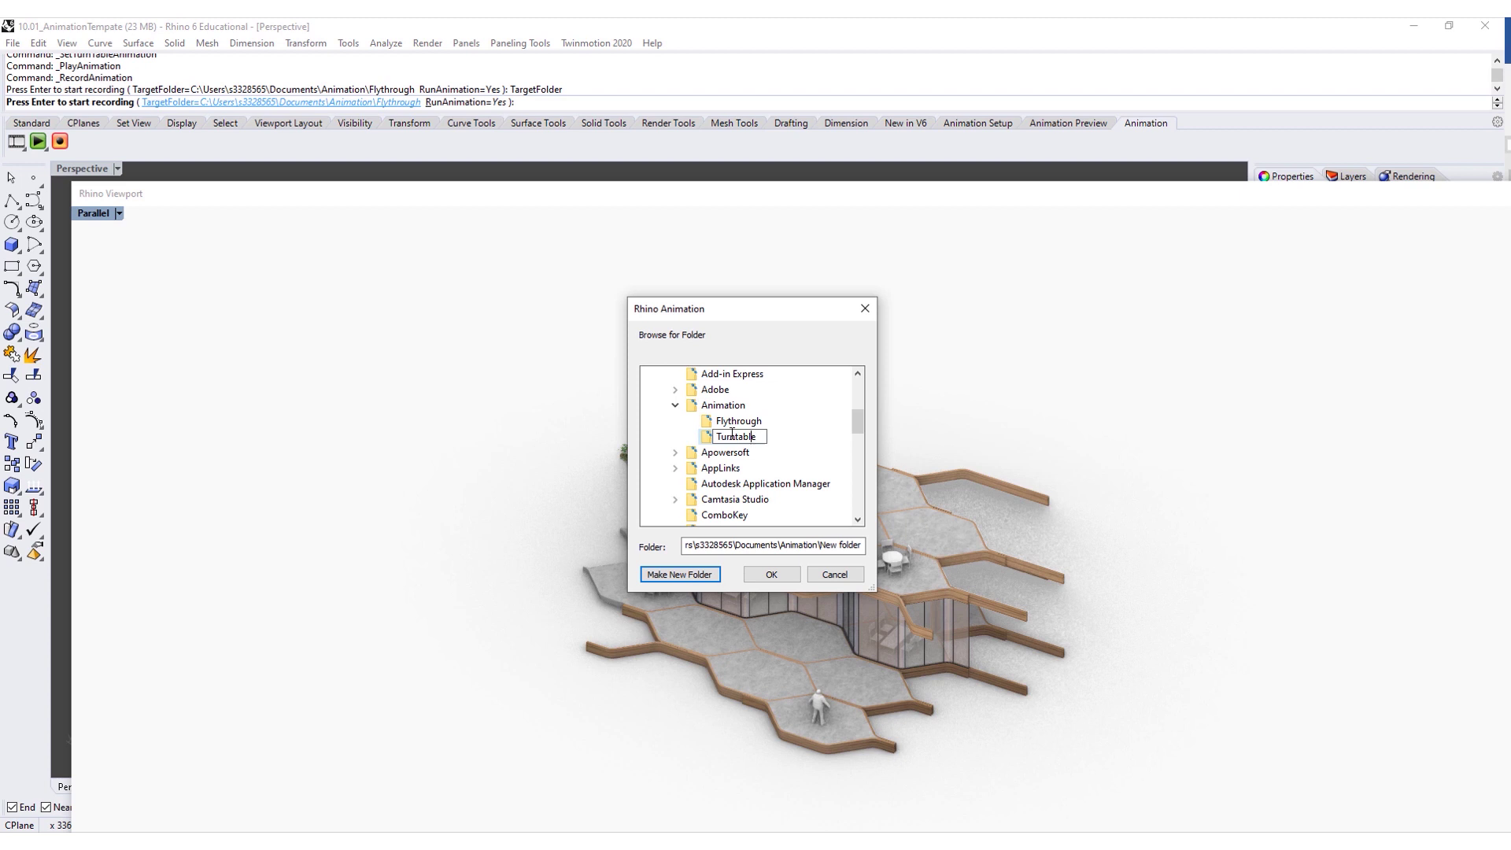
pyautogui.press('Return')
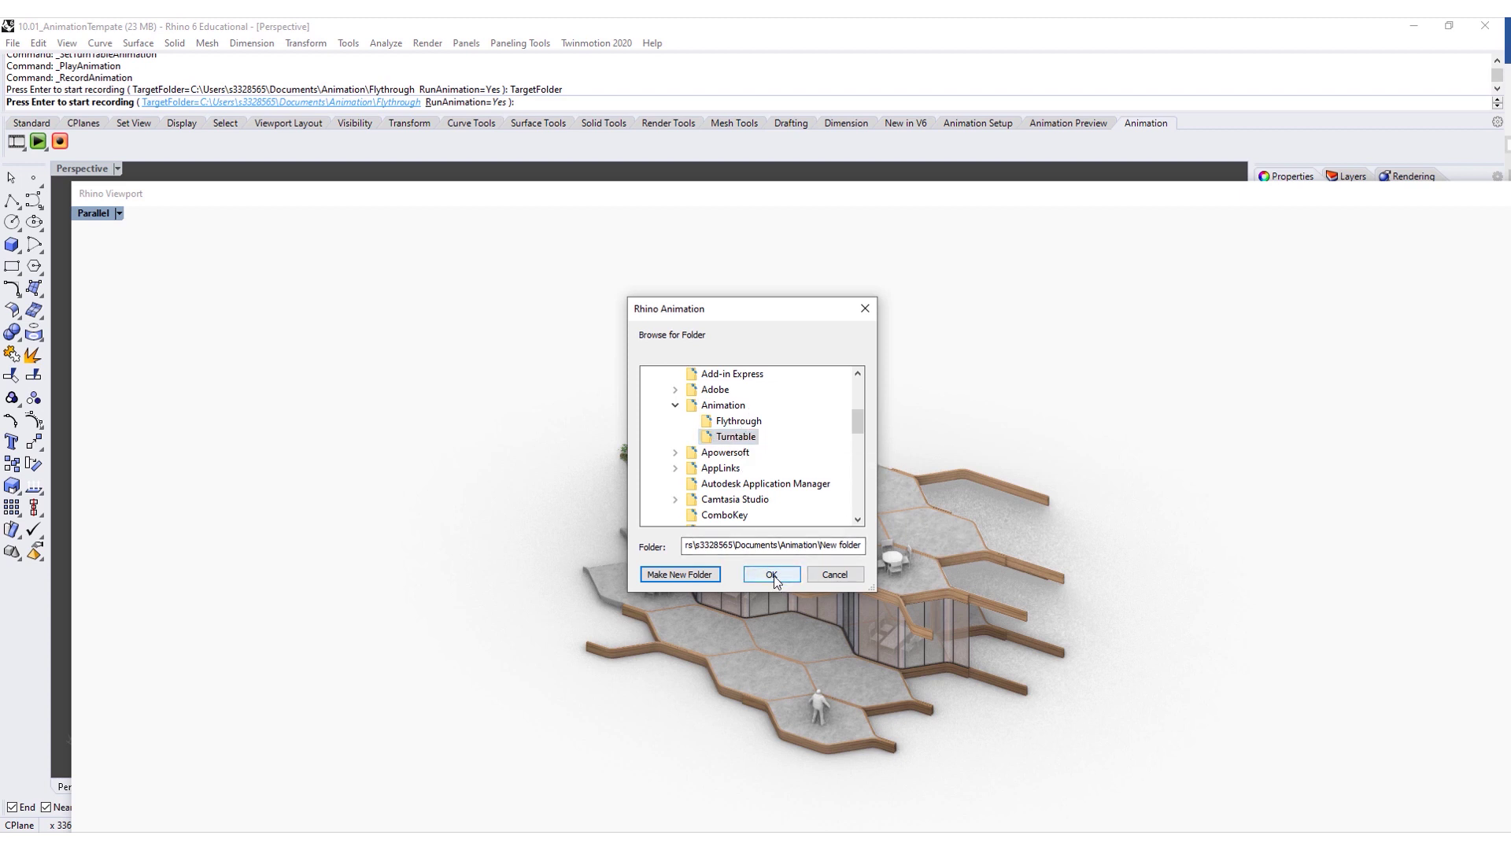
# - Select the Turntable folder as the recording's target folder and accept it
pyautogui.press('Tab')
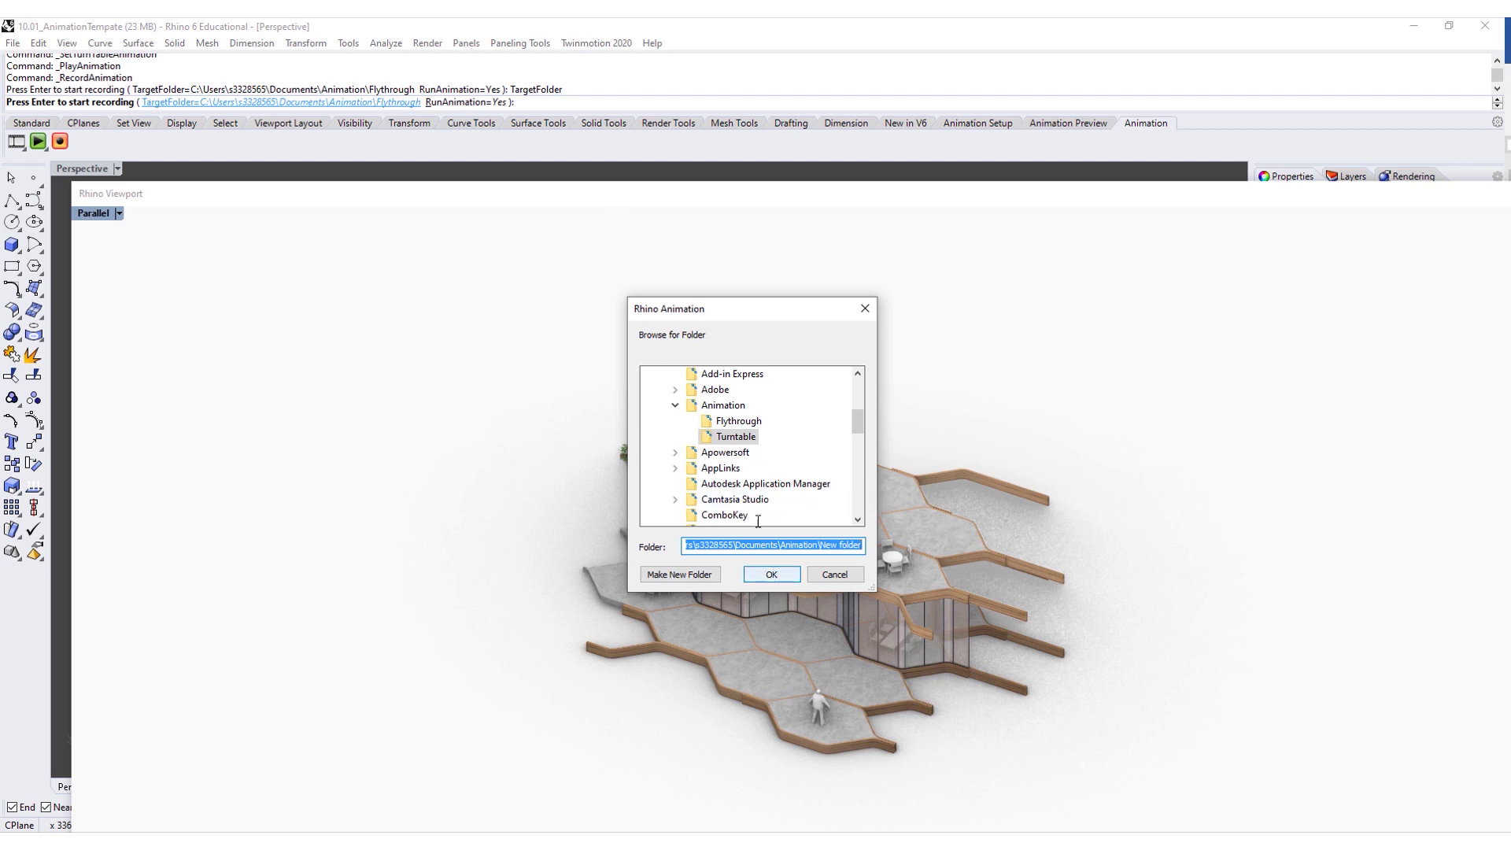
pyautogui.click(736, 421)
pyautogui.click(735, 437)
pyautogui.click(771, 574)
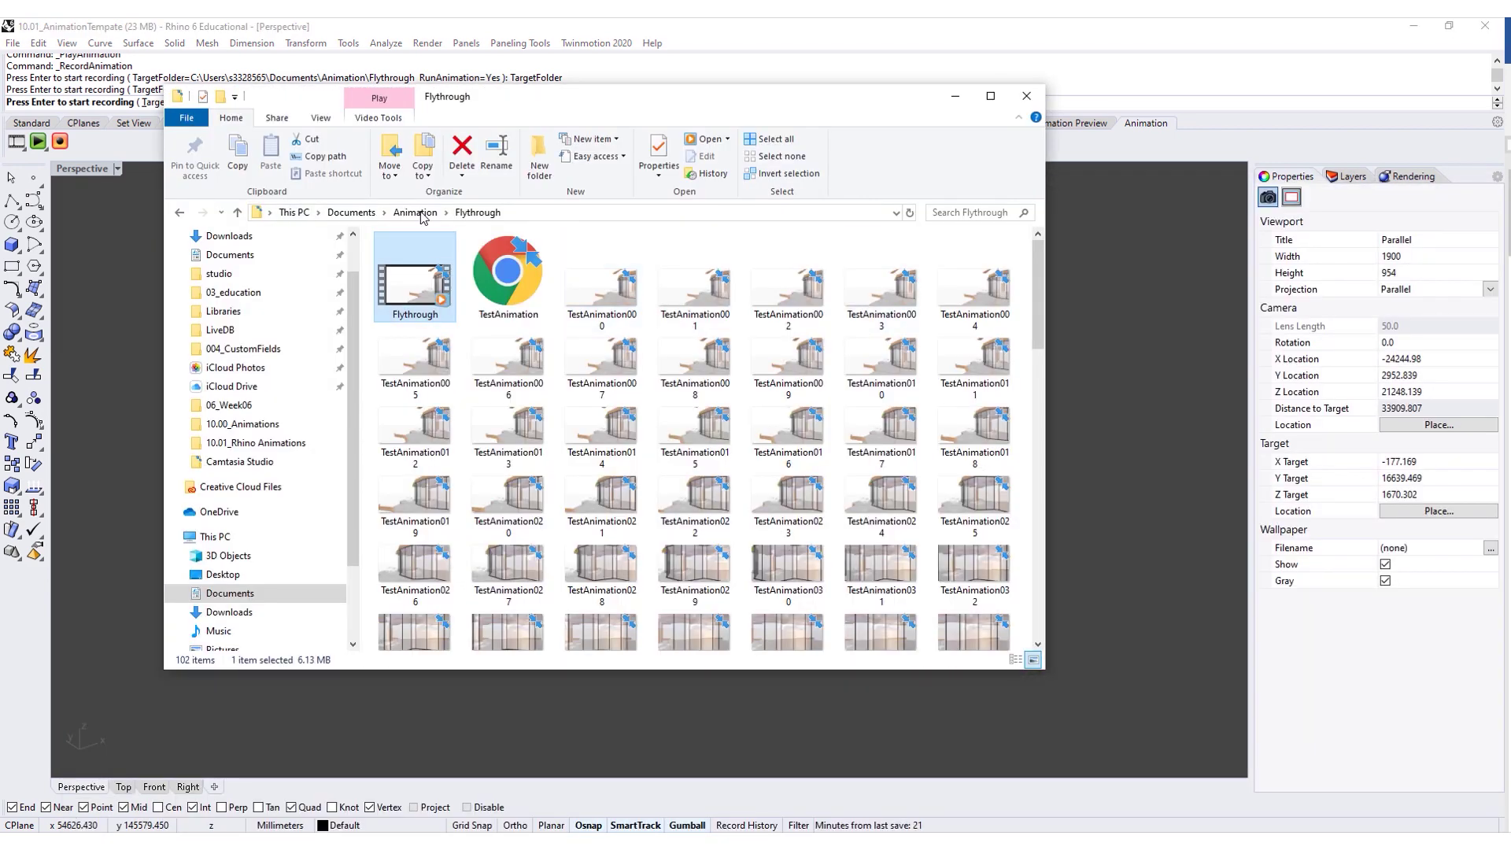
# - In File Explorer, open the Turntable folder inside Animation and look through the recorded frames from first to last
pyautogui.click(421, 214)
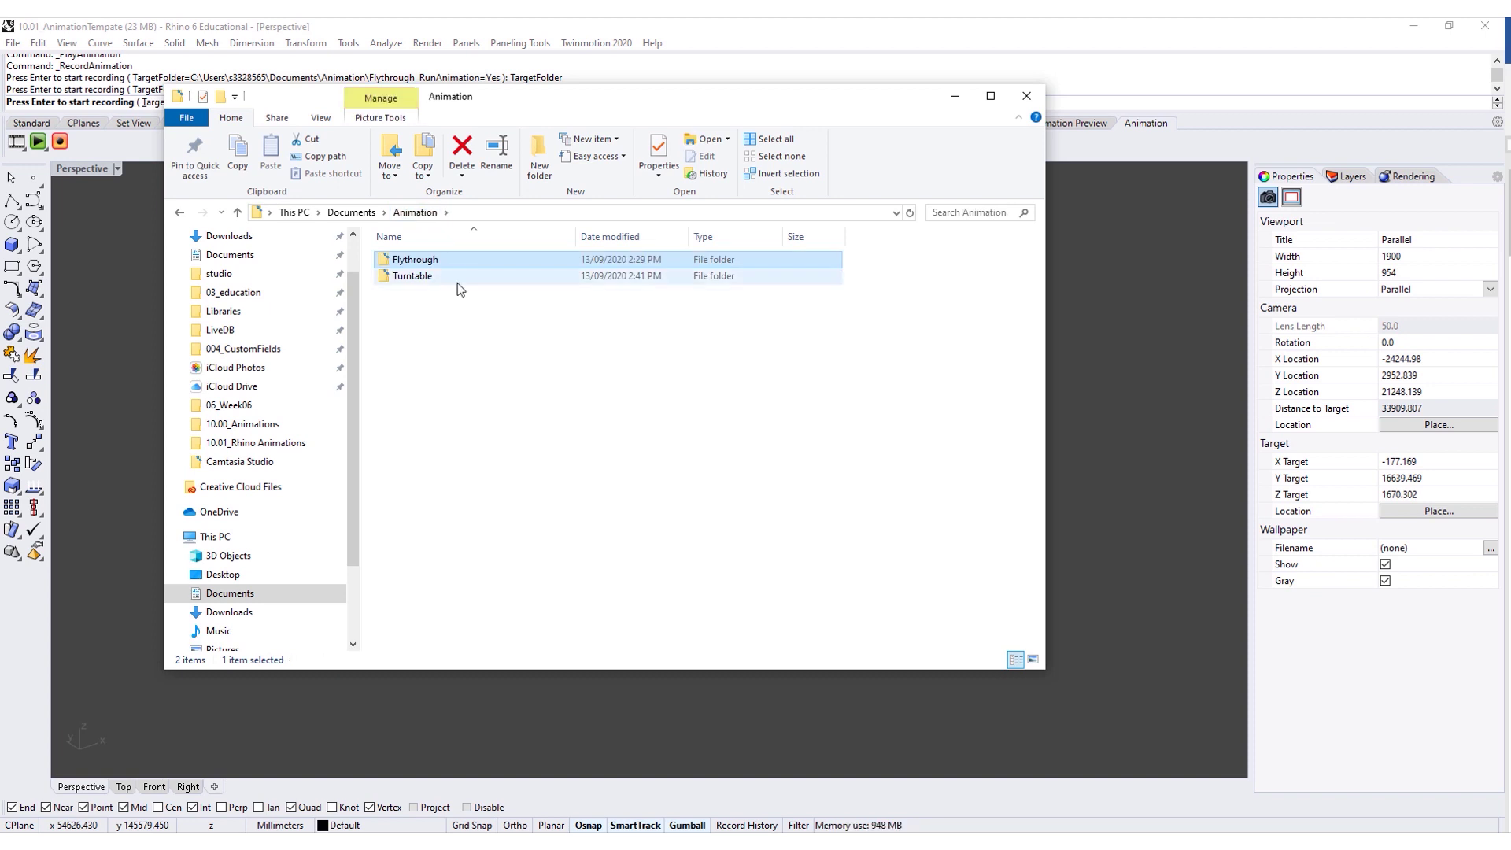
pyautogui.click(457, 287)
pyautogui.doubleClick(455, 281)
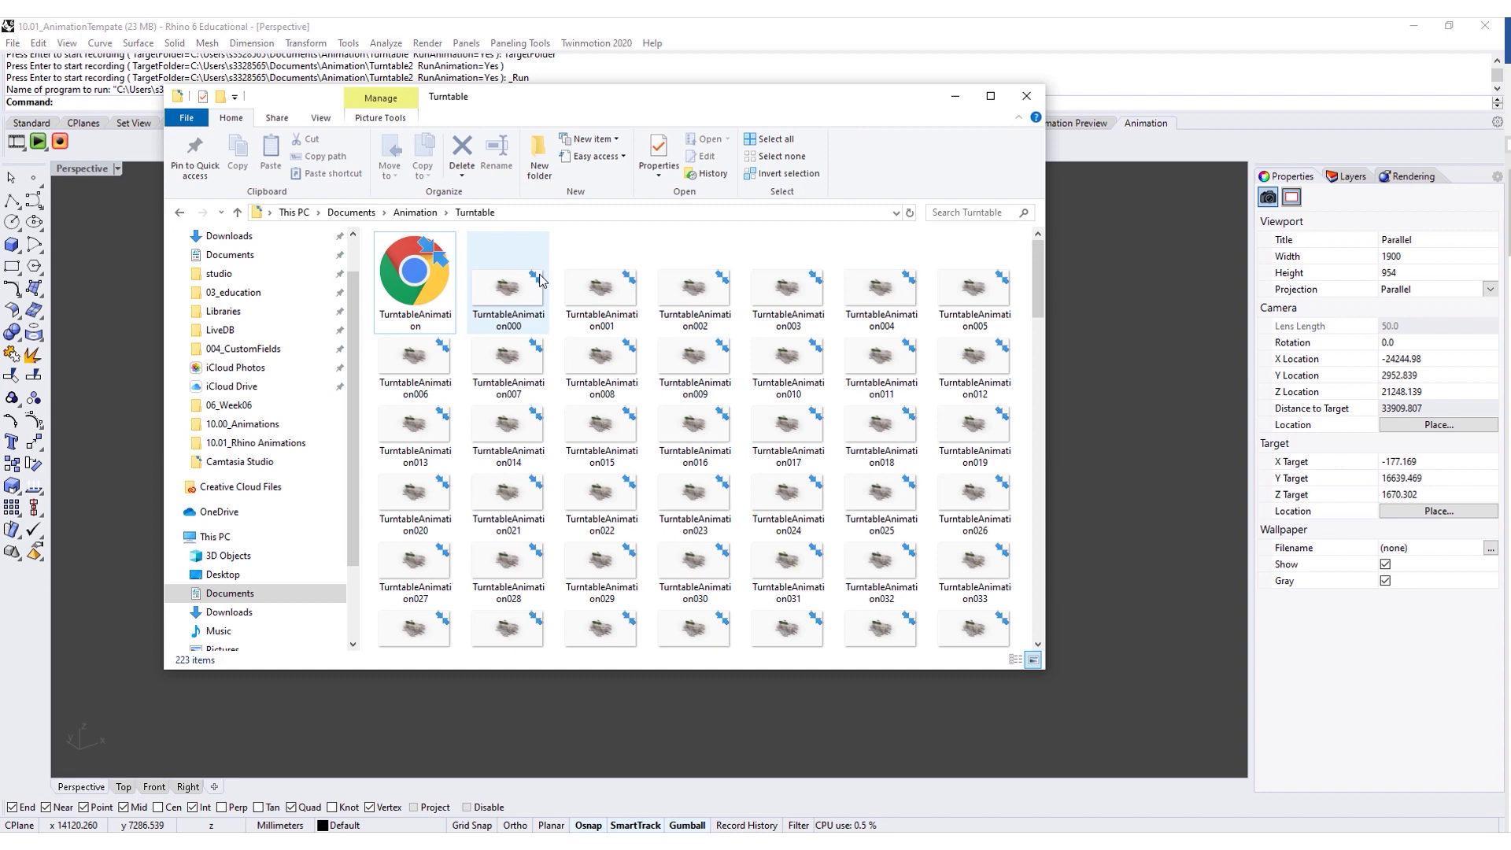
pyautogui.click(527, 283)
pyautogui.click(1035, 557)
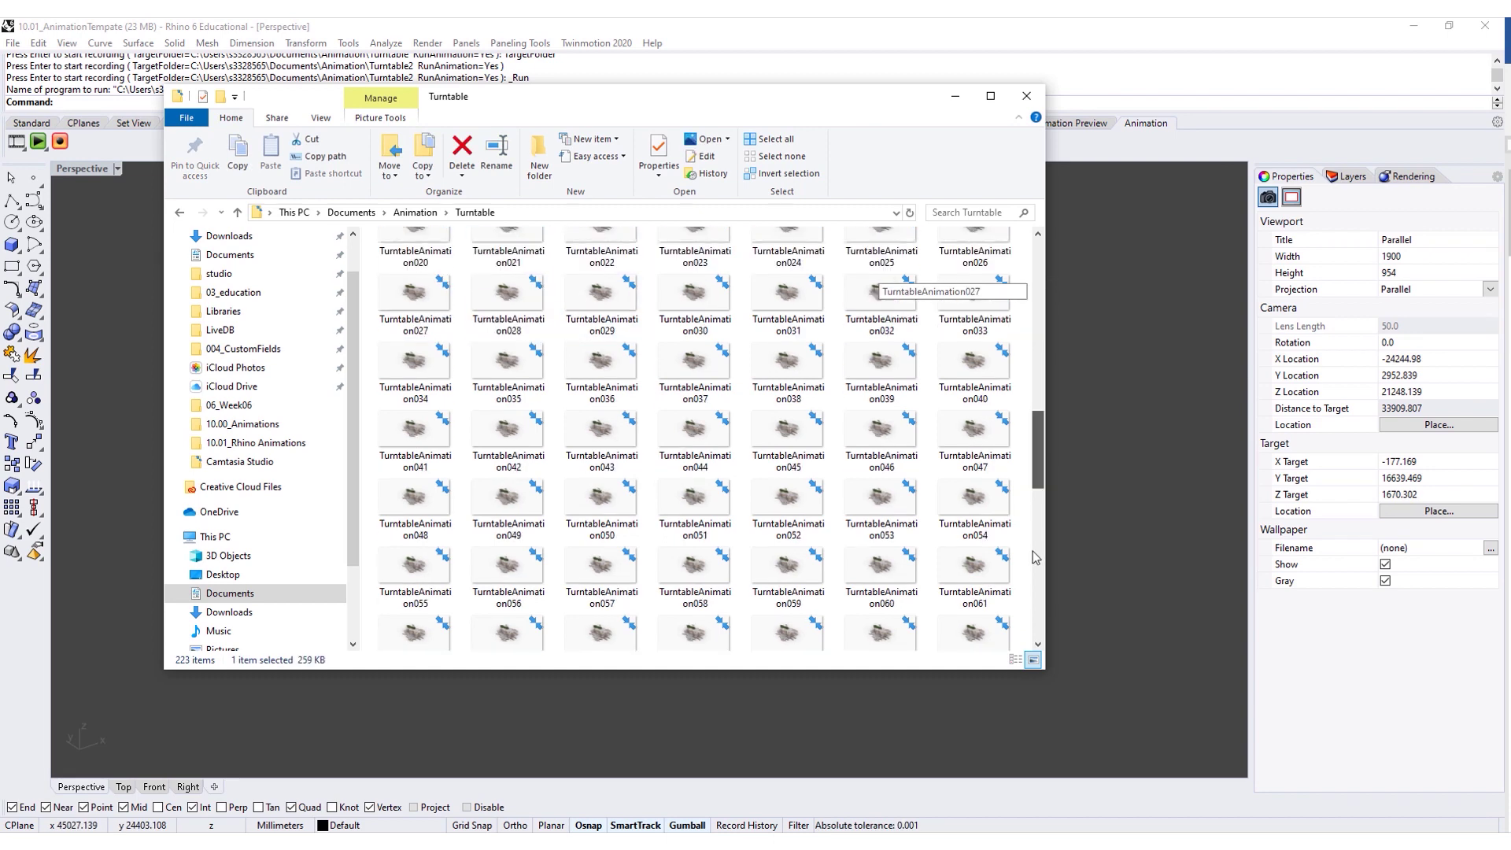
pyautogui.click(1035, 557)
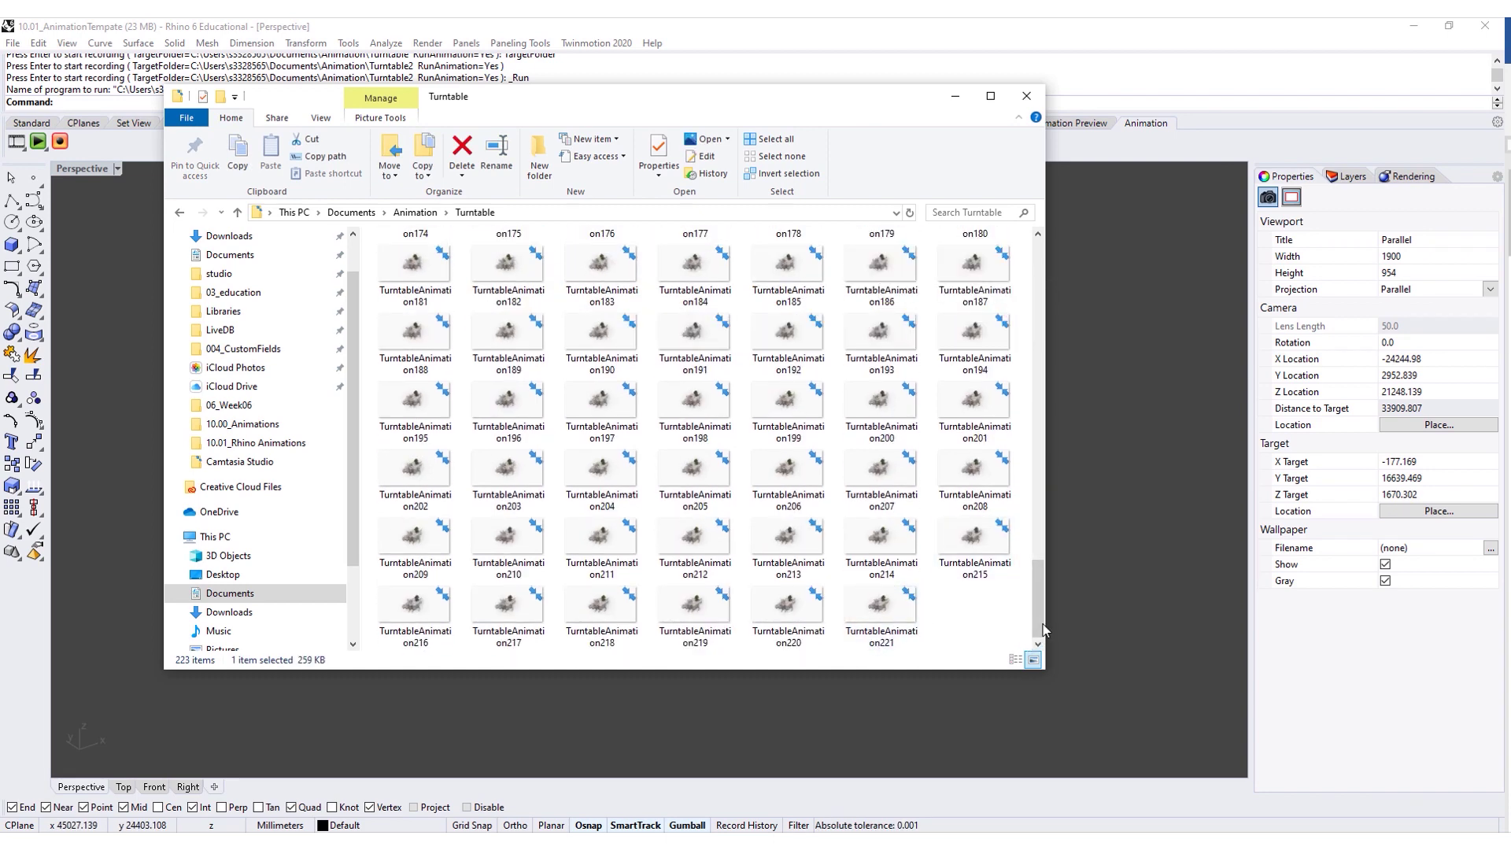
pyautogui.moveTo(1037, 621); pyautogui.dragTo(1036, 260)
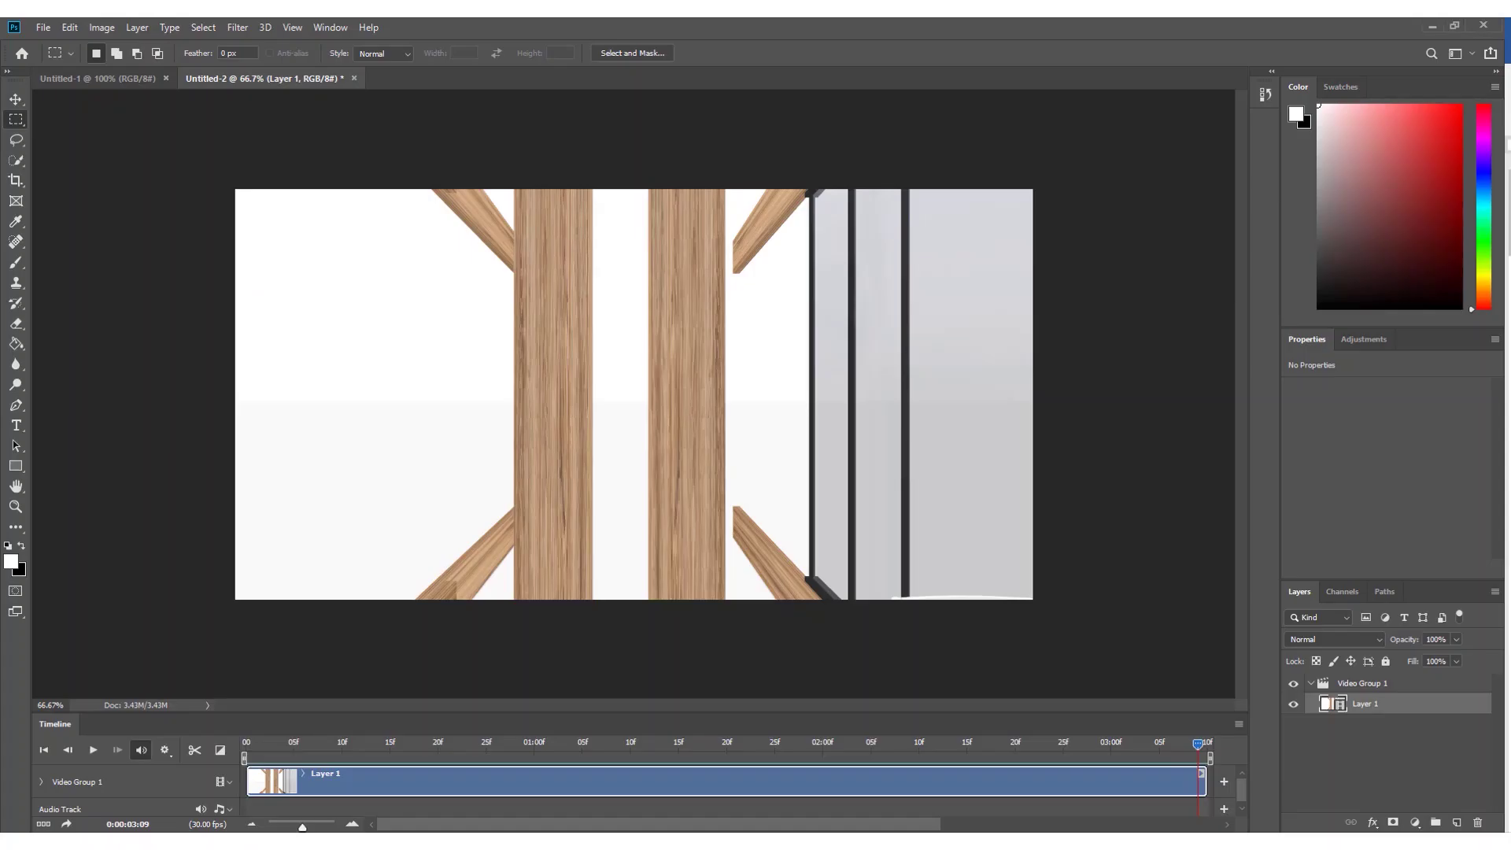
# - In Photoshop, open TurntableAnimation000 from the Turntable folder as an image sequence and accept the 30 fps frame rate
pyautogui.click(43, 28)
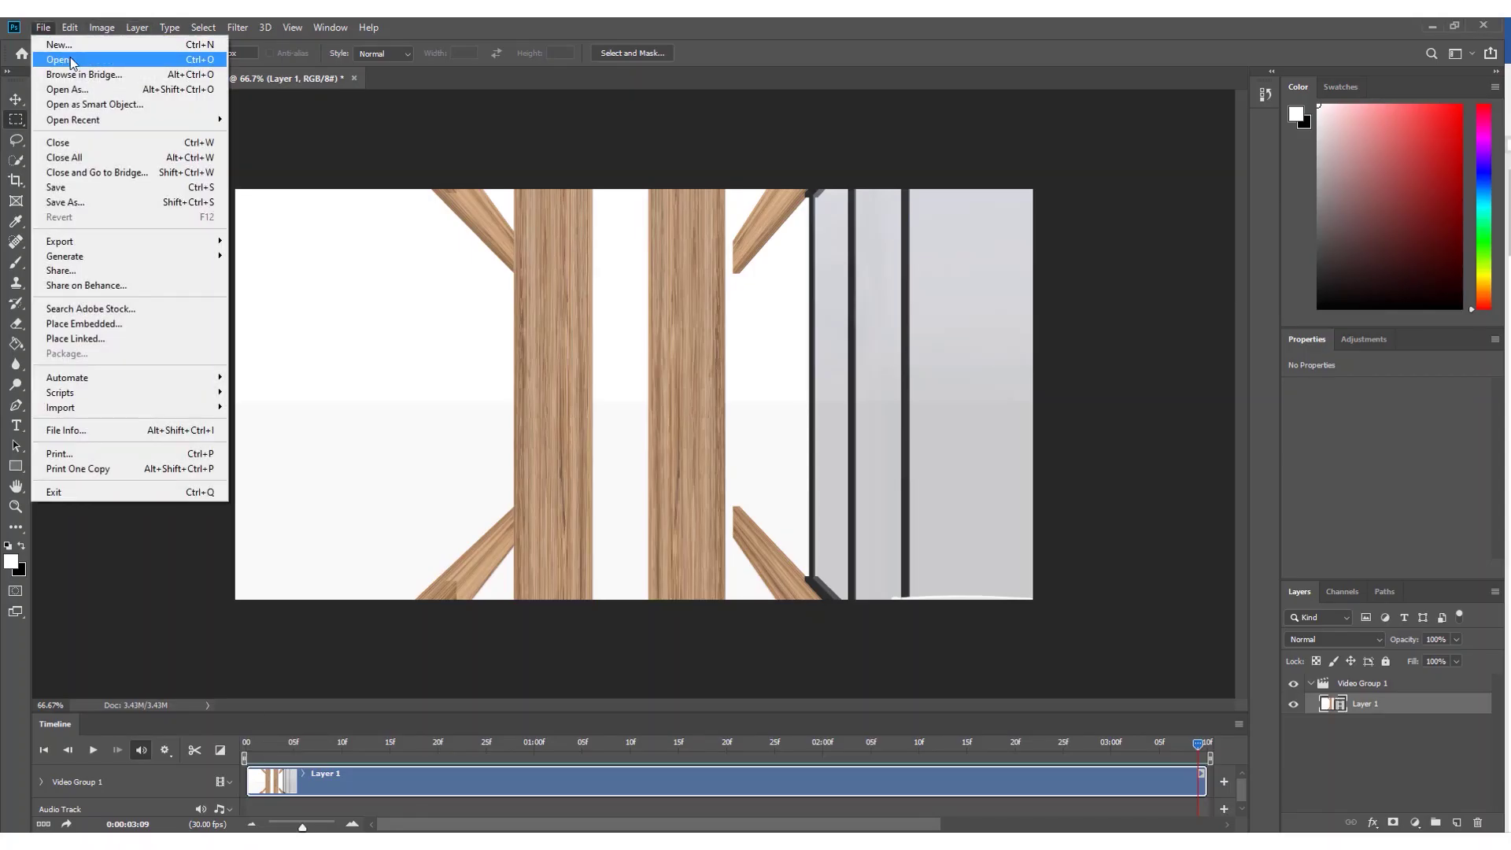
pyautogui.click(55, 59)
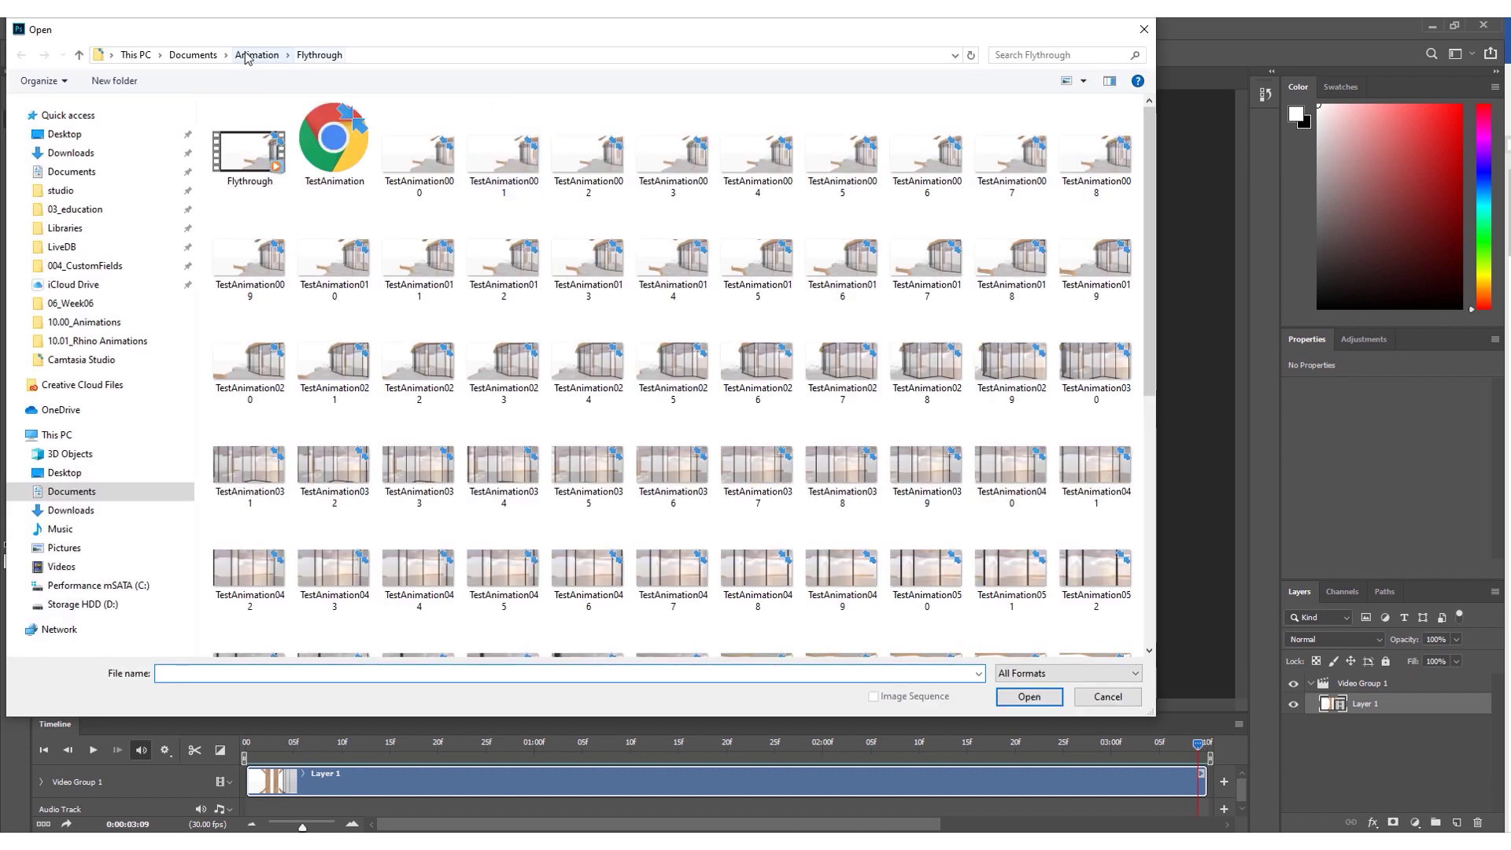
pyautogui.click(246, 57)
pyautogui.doubleClick(310, 142)
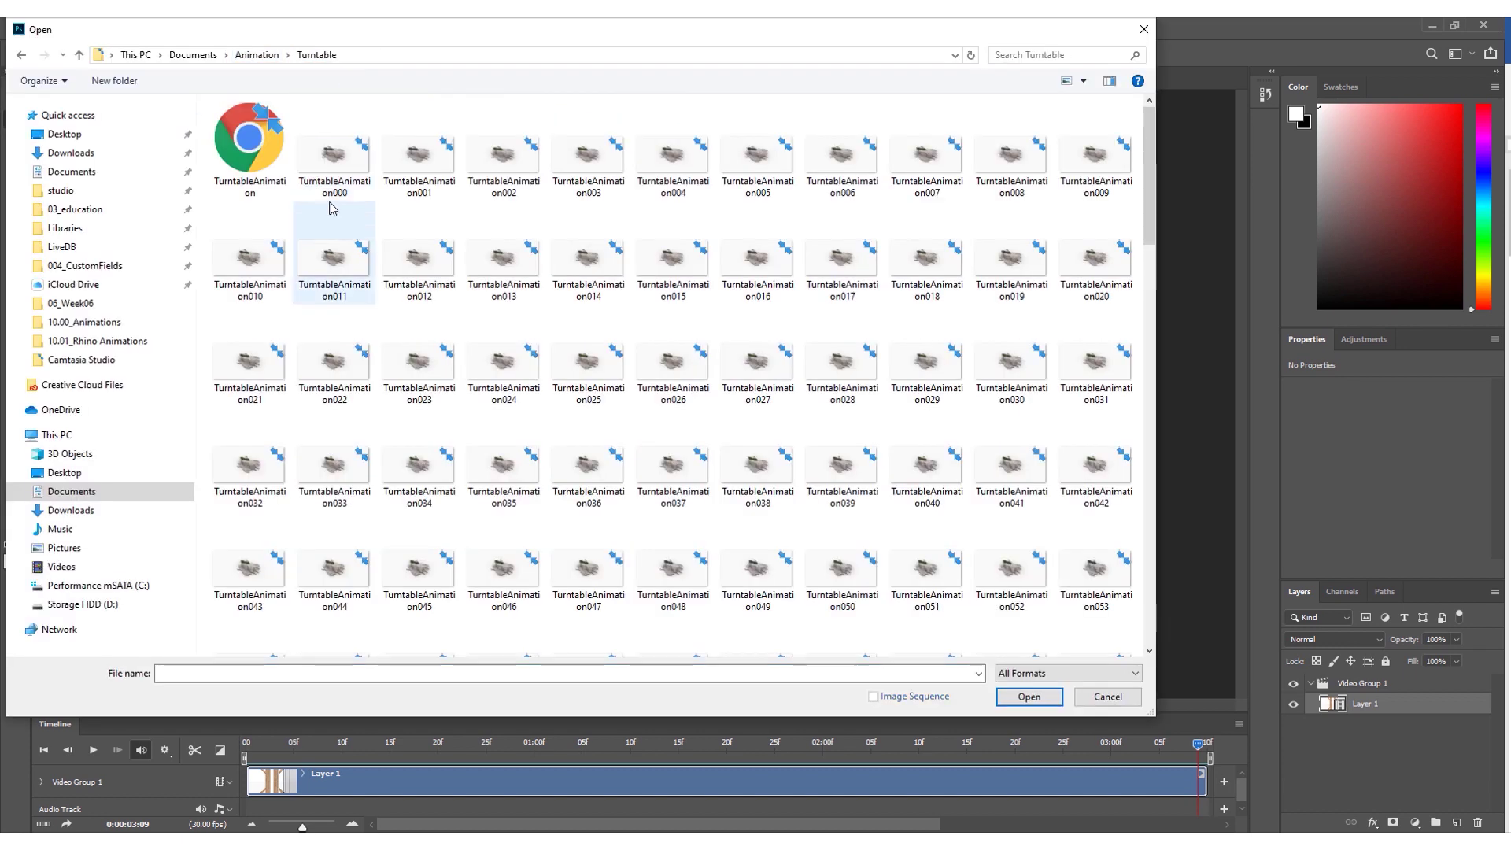
pyautogui.click(334, 158)
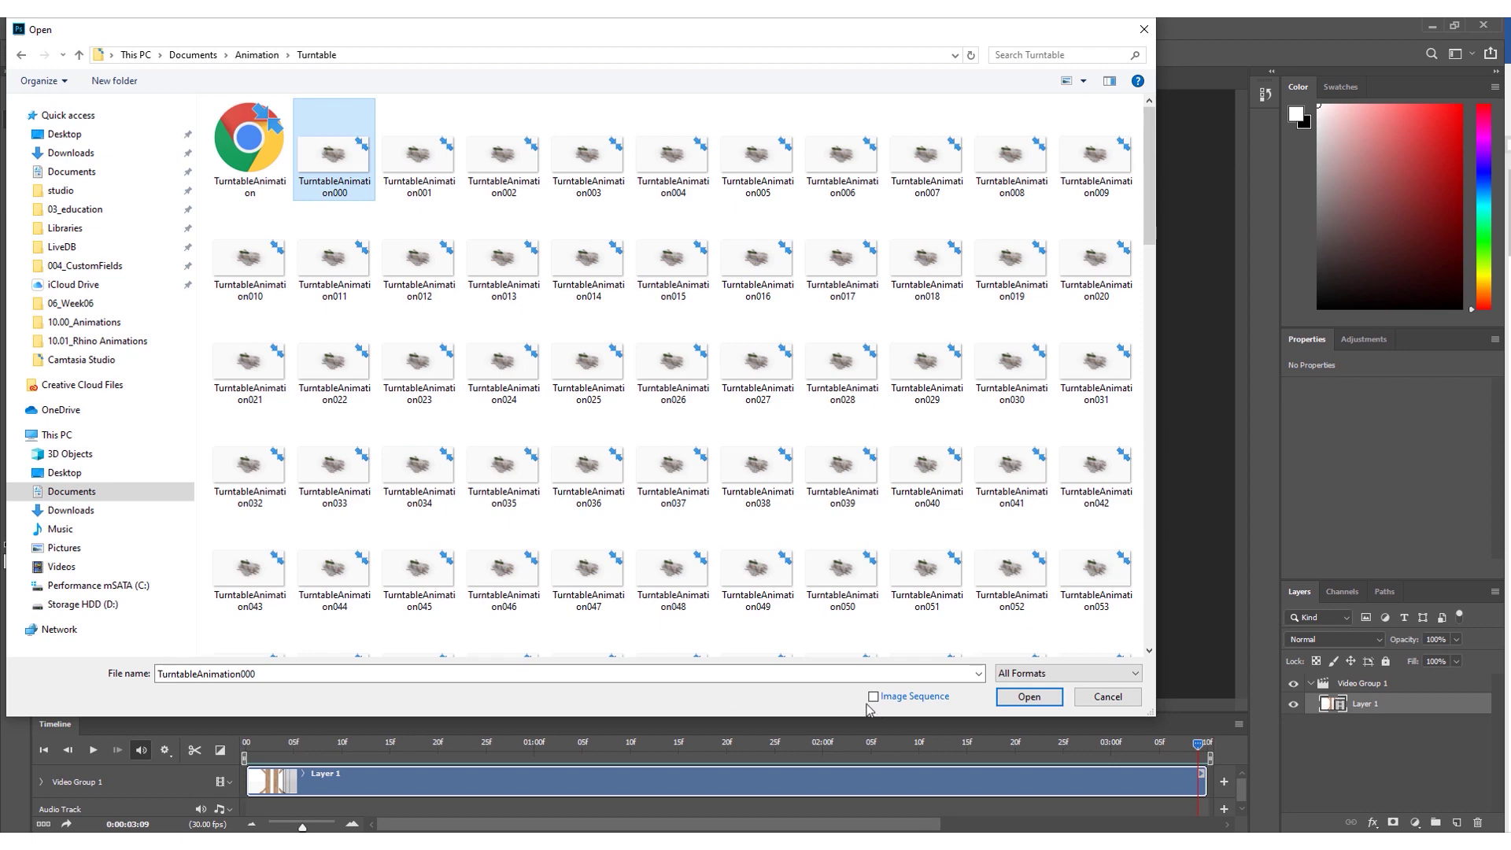
pyautogui.click(1025, 703)
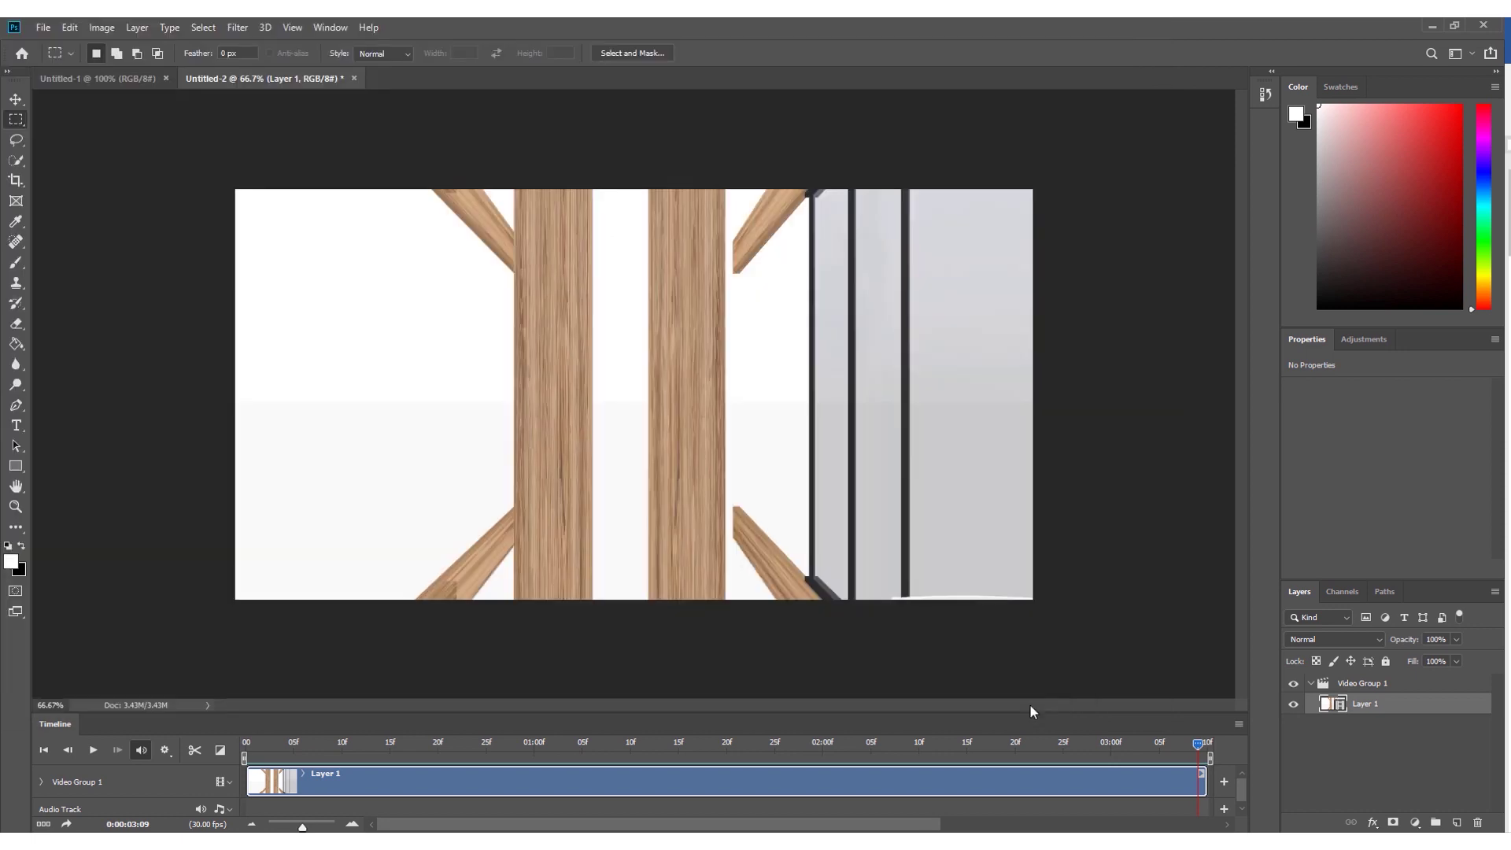
pyautogui.click(1125, 375)
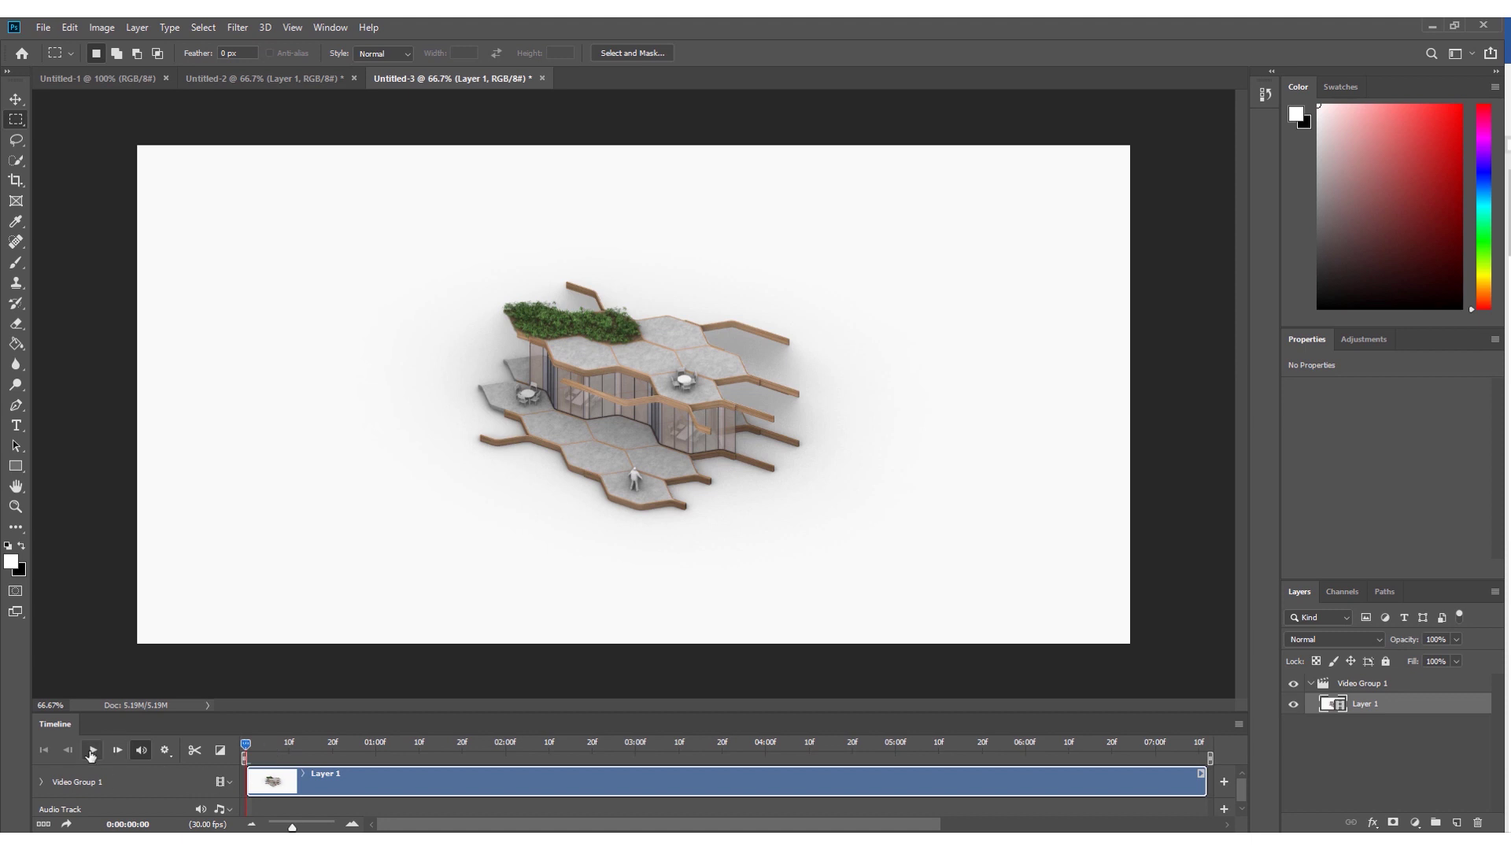
# - Play the turntable sequence and scrub through its opening frames, returning the playhead to the start of the timeline
pyautogui.click(92, 750)
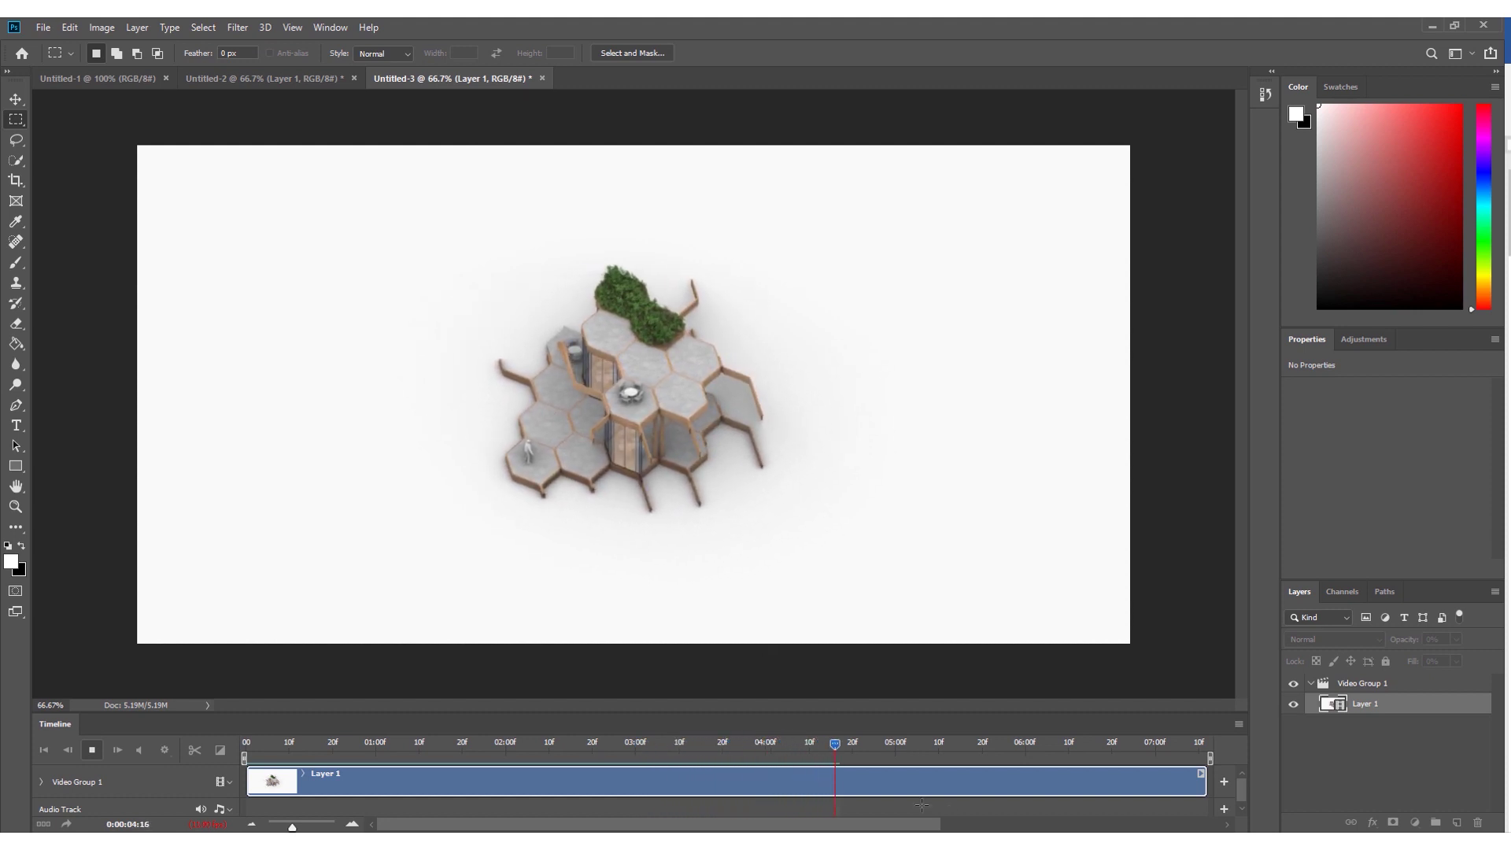
pyautogui.moveTo(461, 744); pyautogui.dragTo(253, 745)
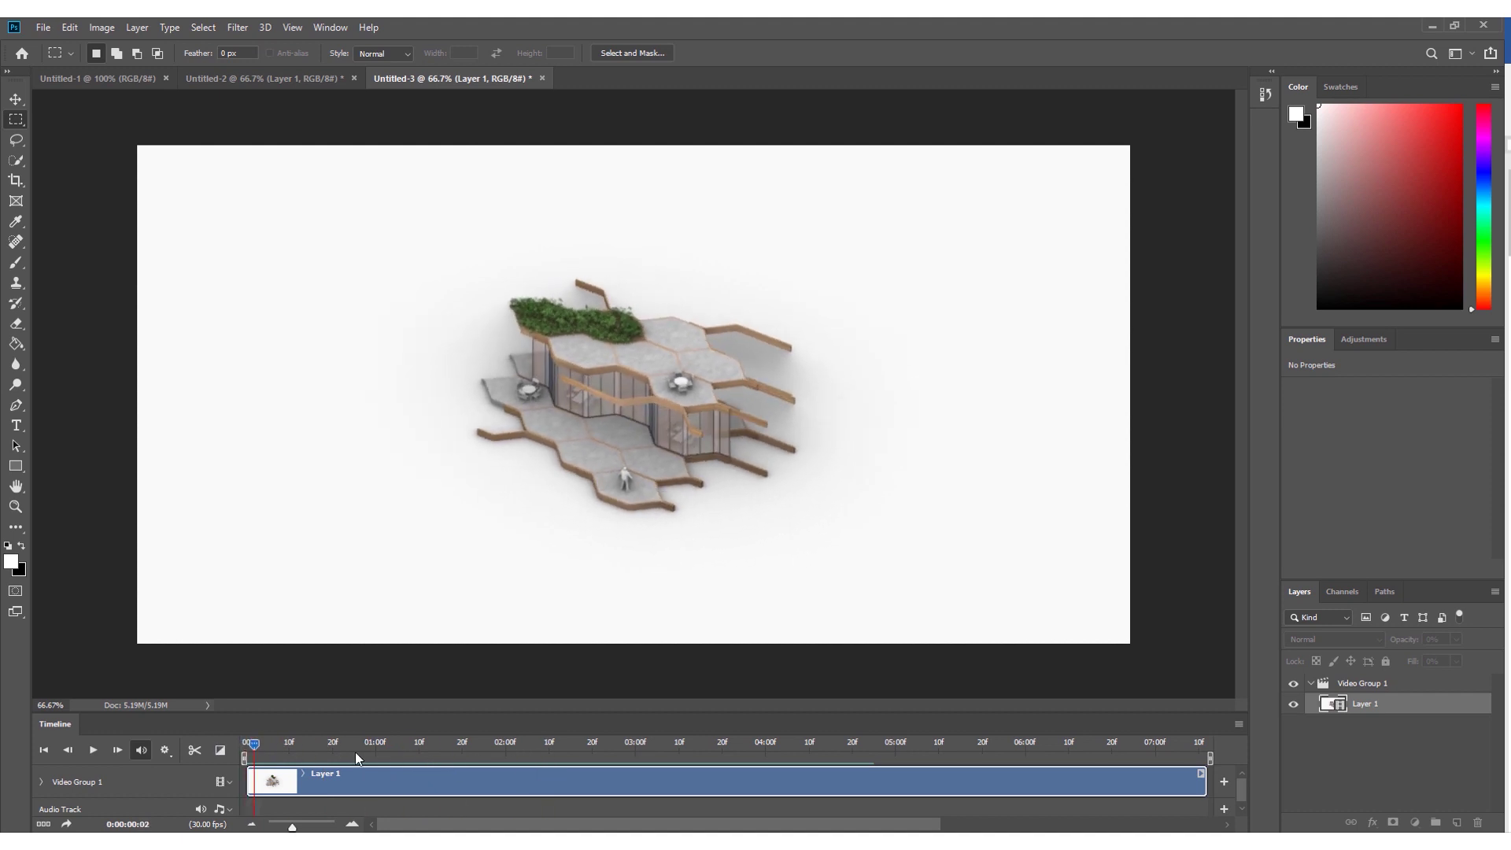
pyautogui.moveTo(356, 752); pyautogui.dragTo(206, 738)
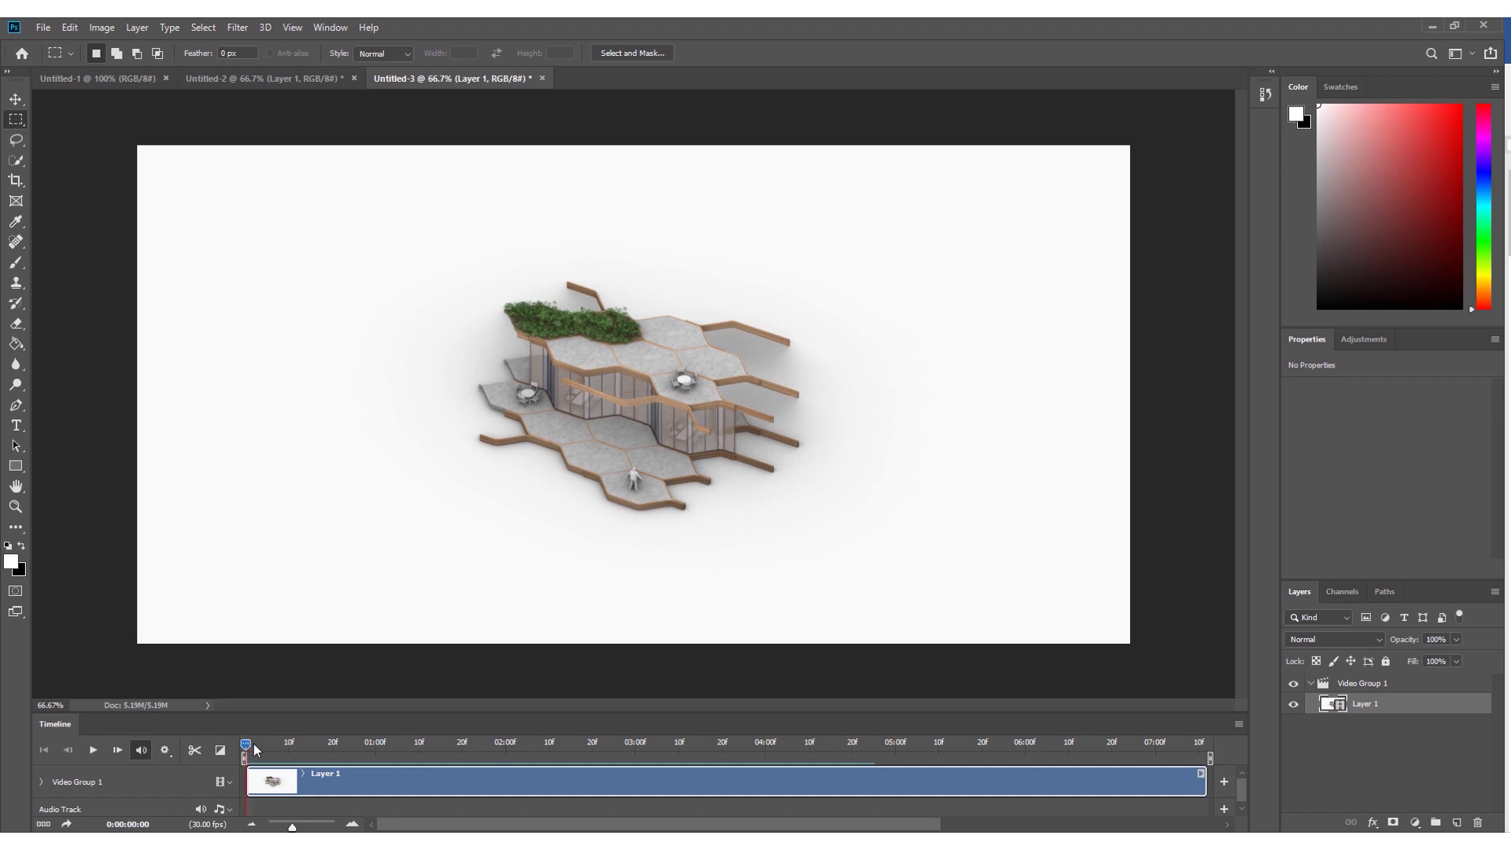
pyautogui.moveTo(253, 744); pyautogui.dragTo(358, 746)
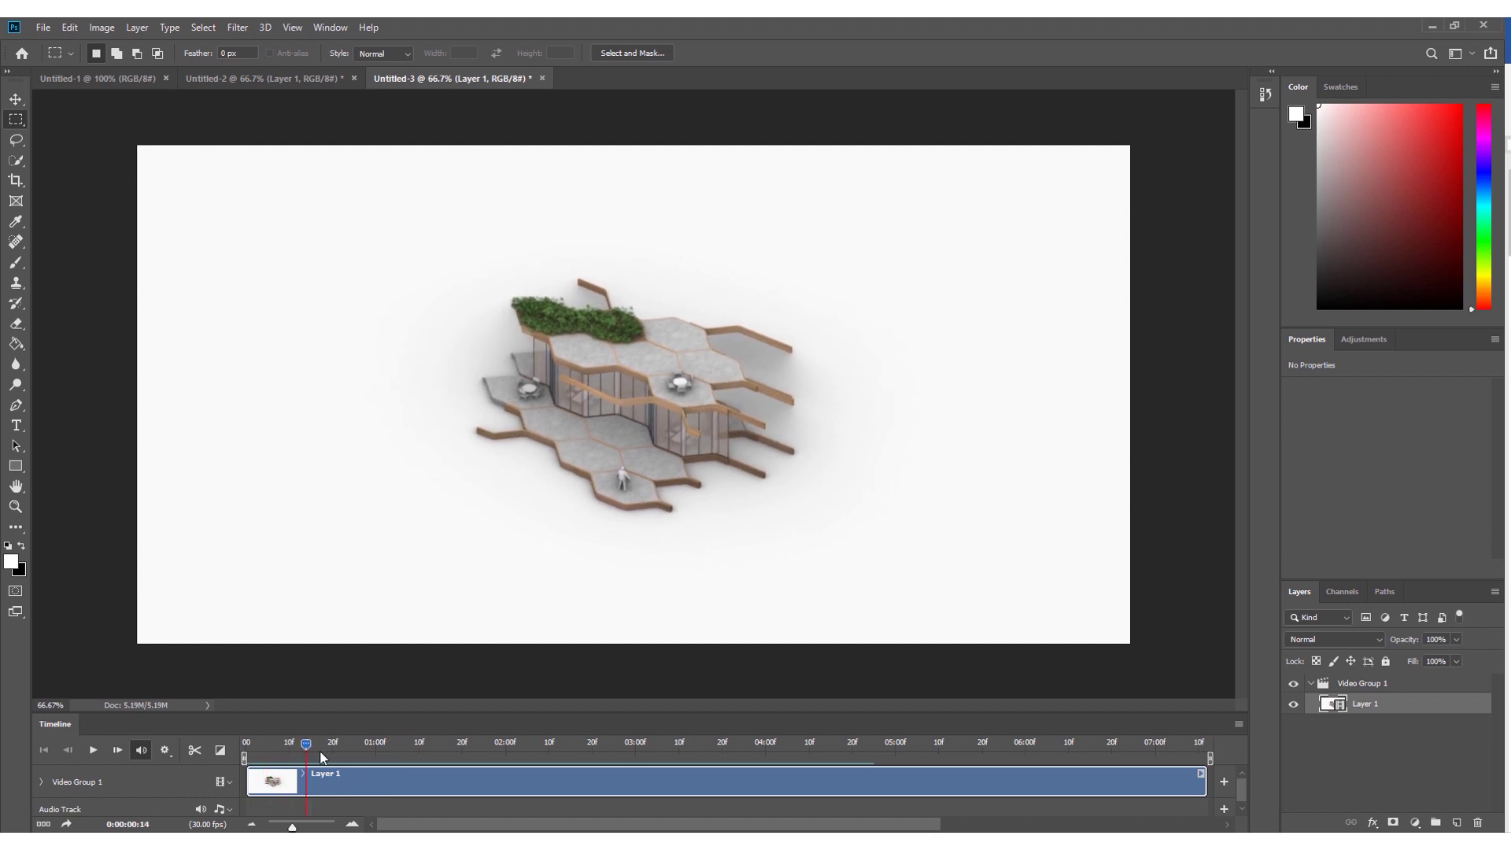
pyautogui.moveTo(364, 753); pyautogui.dragTo(165, 827)
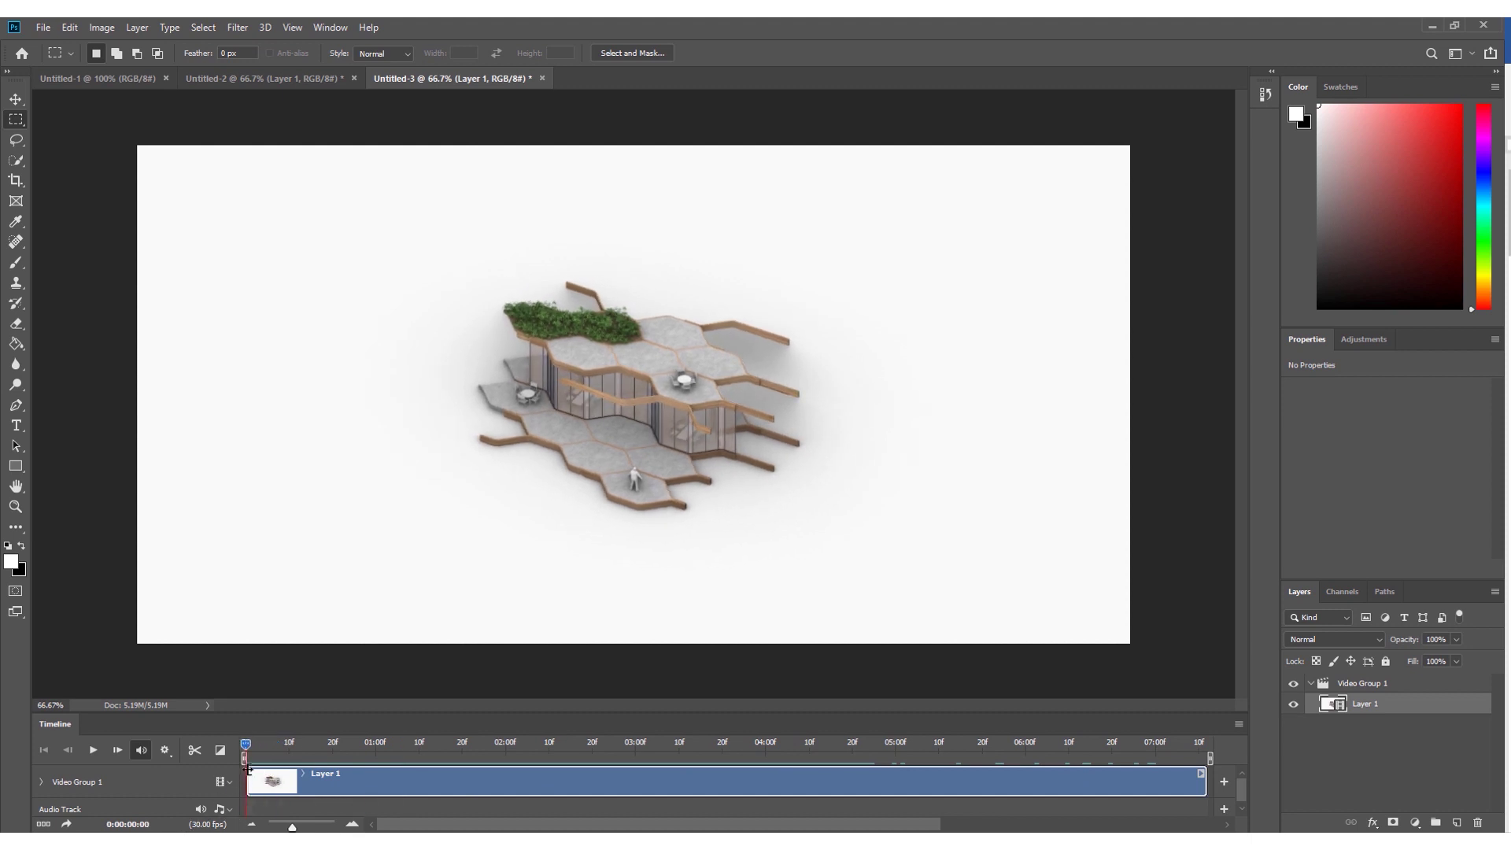